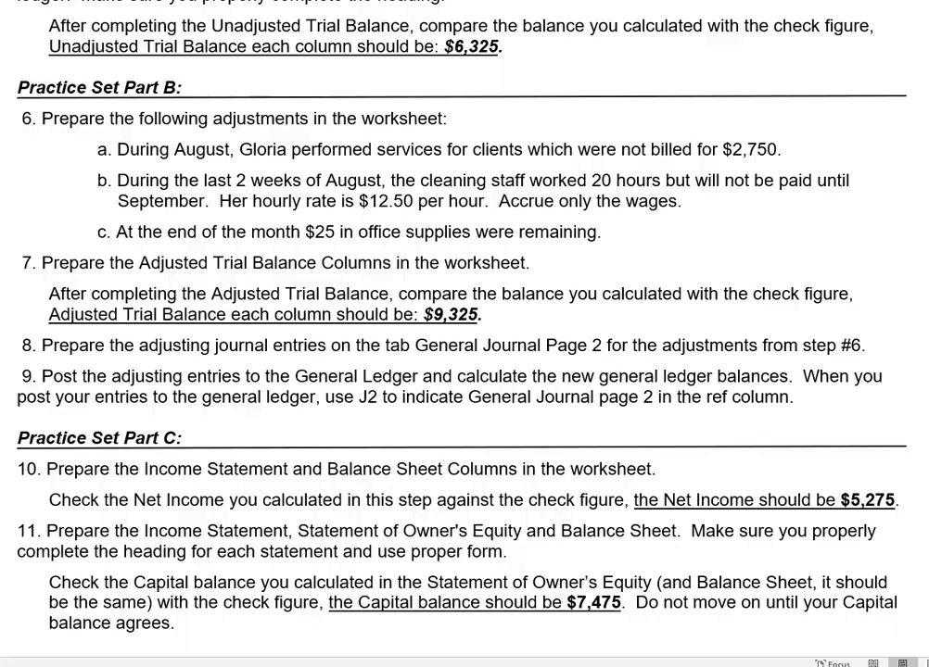
Switch to the Excel worksheet and enter a 2,750 adjustment credit for Service Revenue, labelled a.
key("alt+Tab")
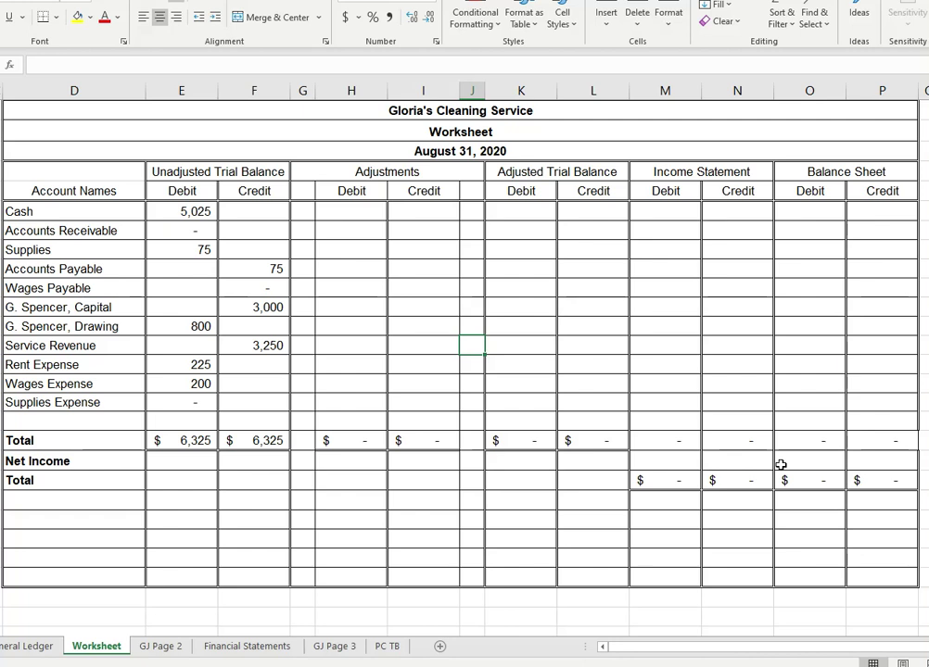
type("a")
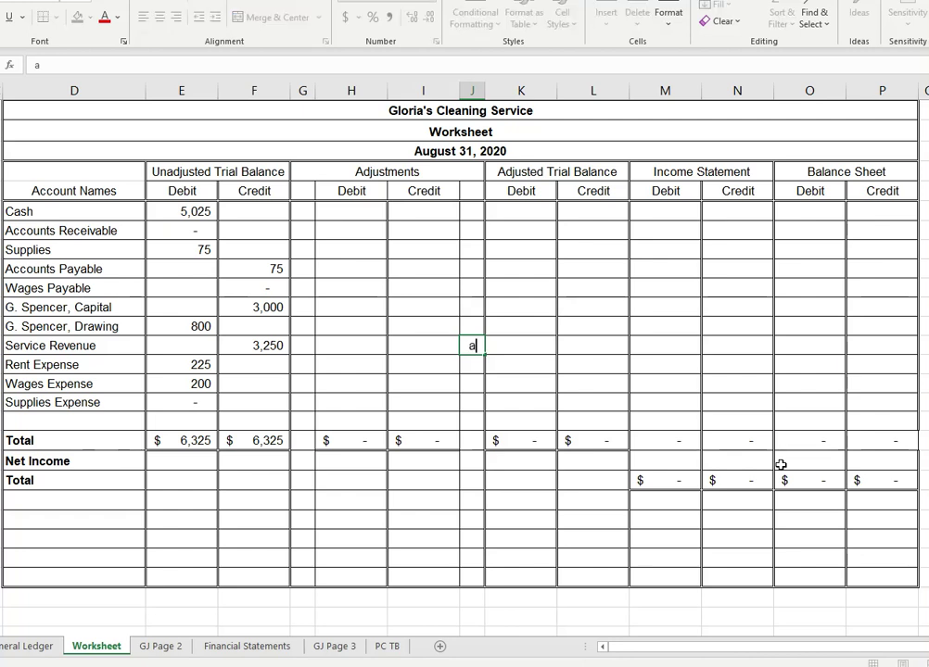
key("Left")
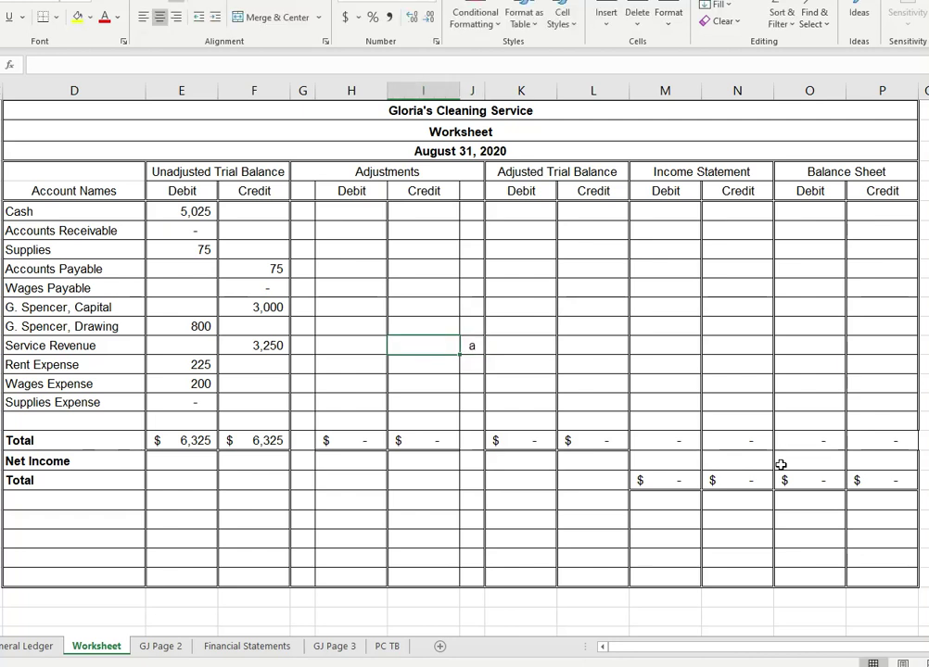
type("2,750")
key("Return")
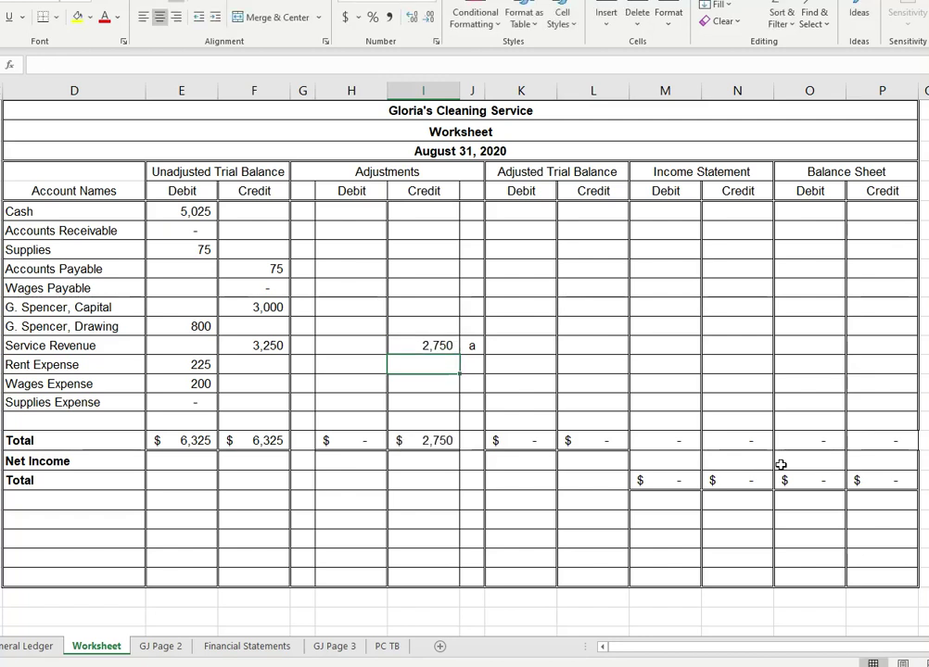
key("Up")
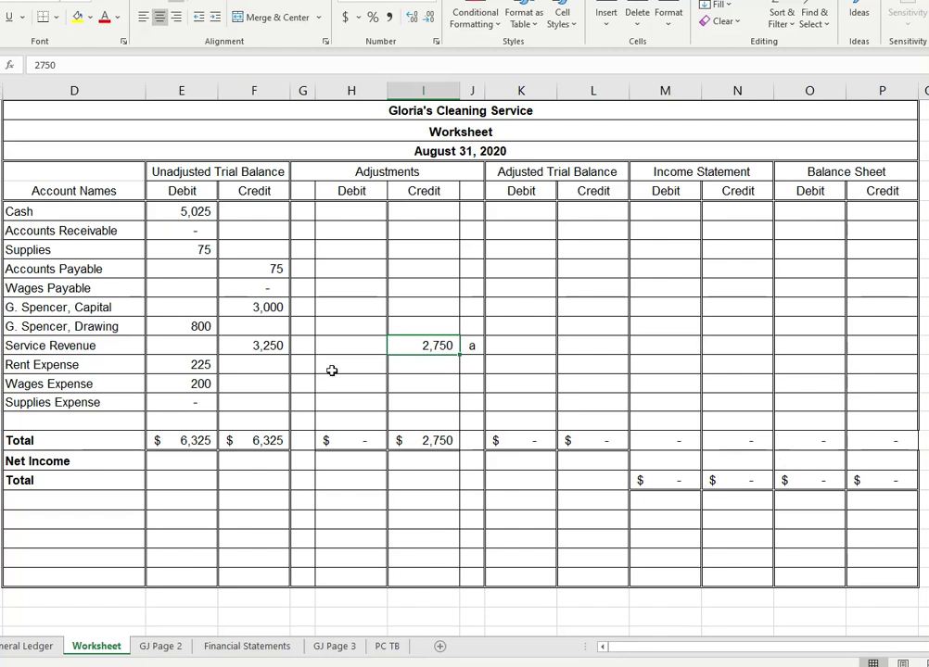
Enter the matching 2,750 adjustment debit for Accounts Receivable, labelled a.
left_click(348, 231)
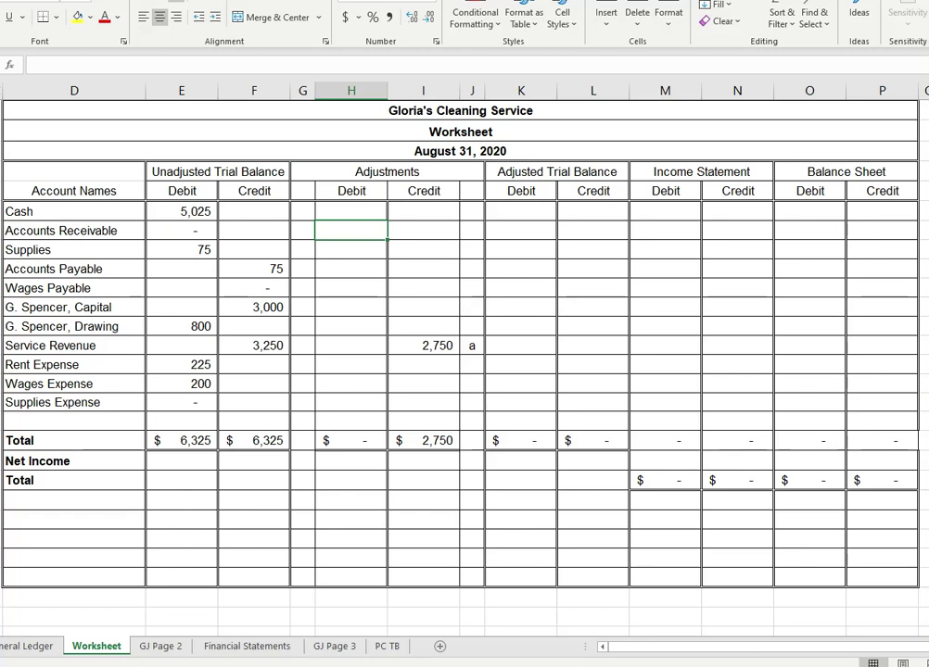
type("2750")
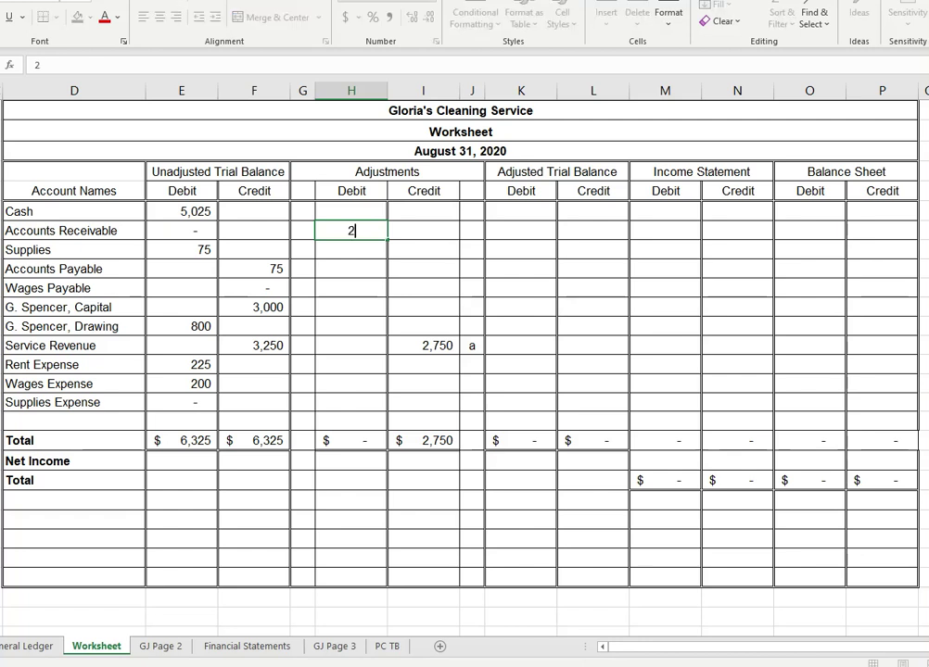
left_click(305, 230)
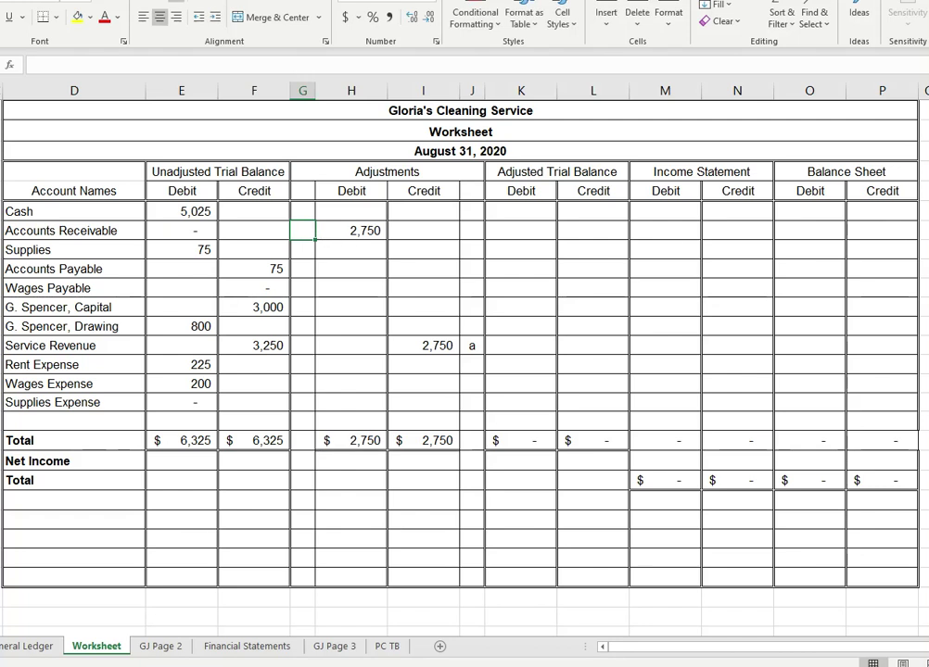
type("a")
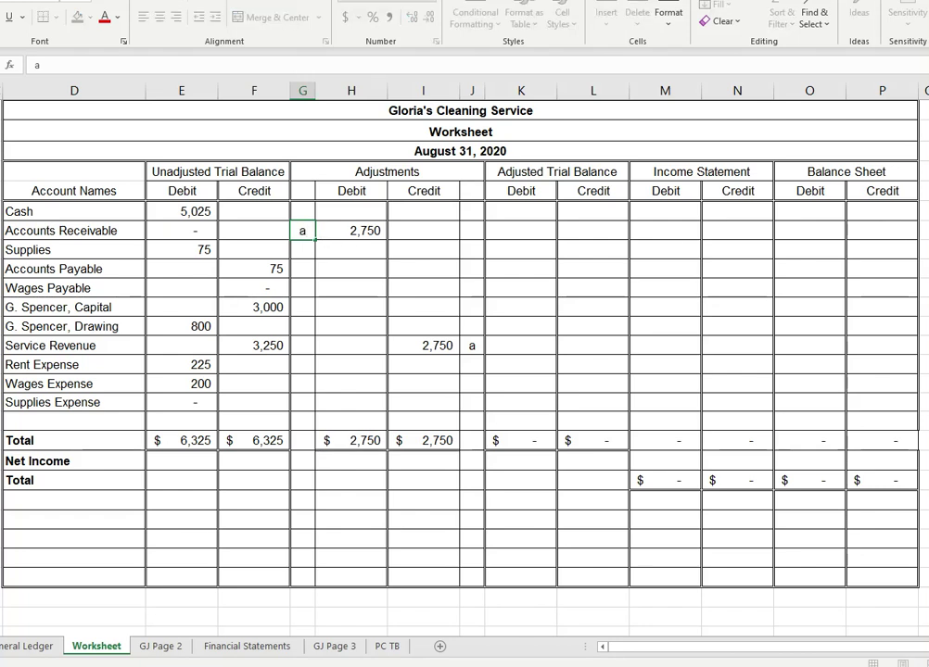
key("Return")
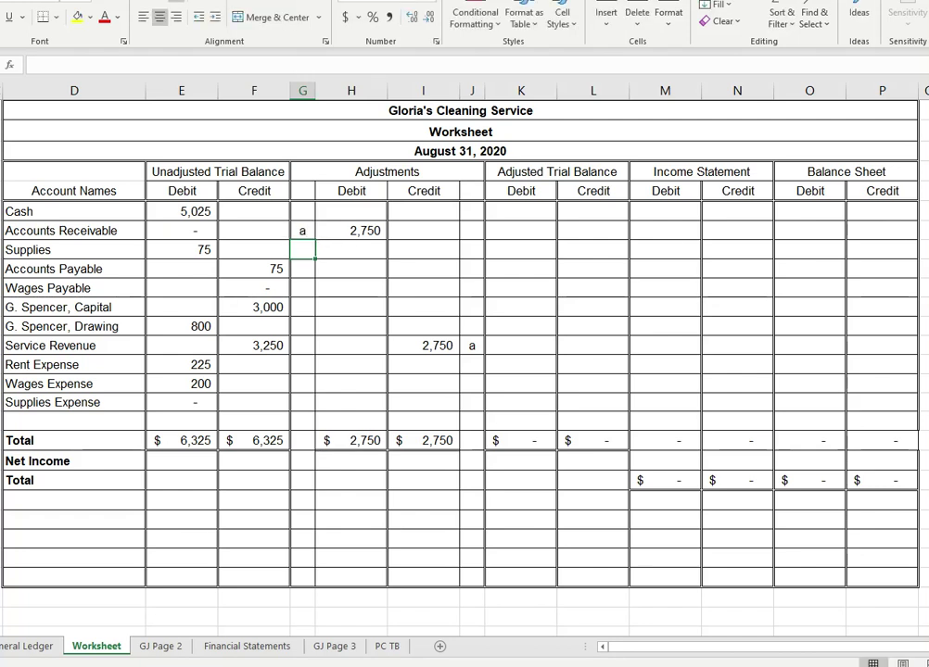
left_click(301, 234)
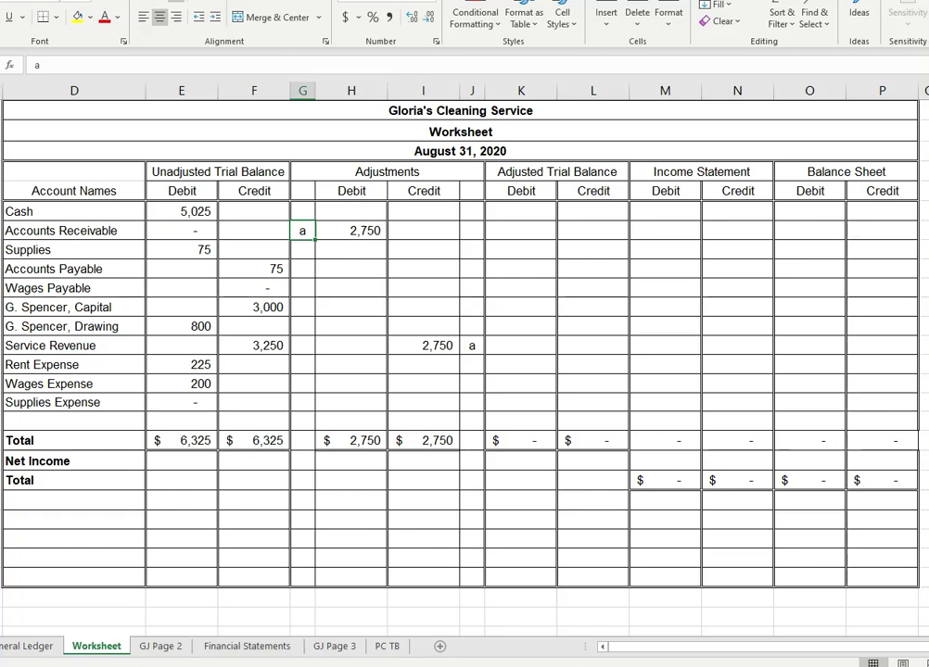
Switch to the Word instructions and add the wage calculation "20 x 12.50 = $250" on a new line below adjustment b.
left_click(705, 621)
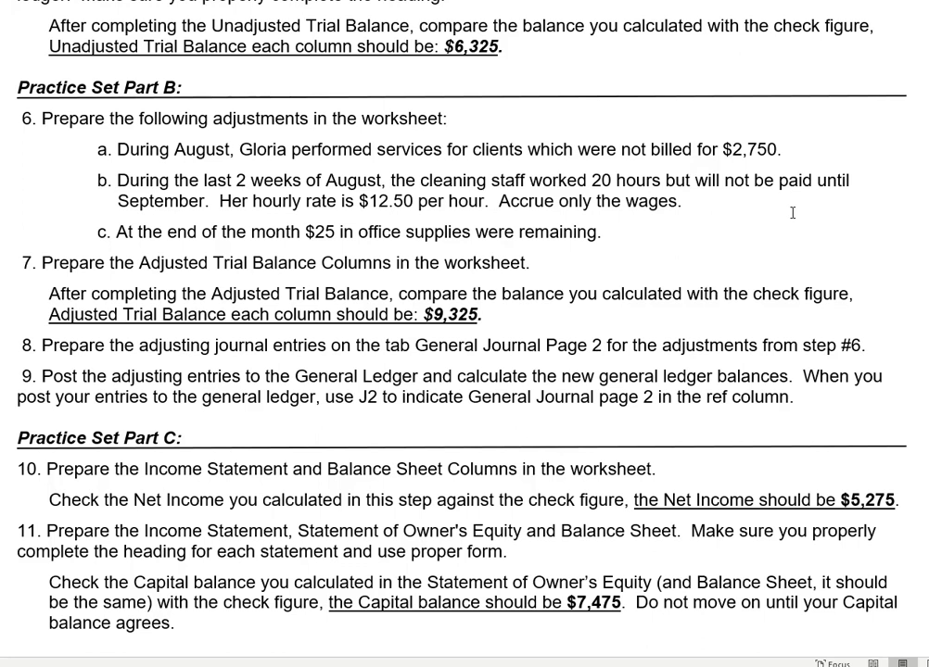
left_click(713, 204)
key("Return")
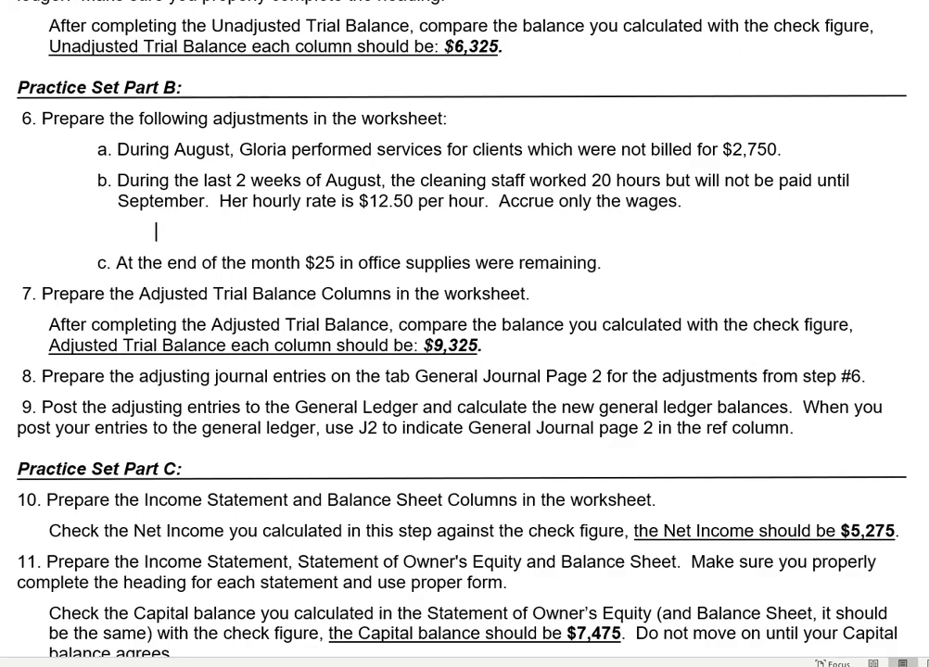
type("20 x 12.50")
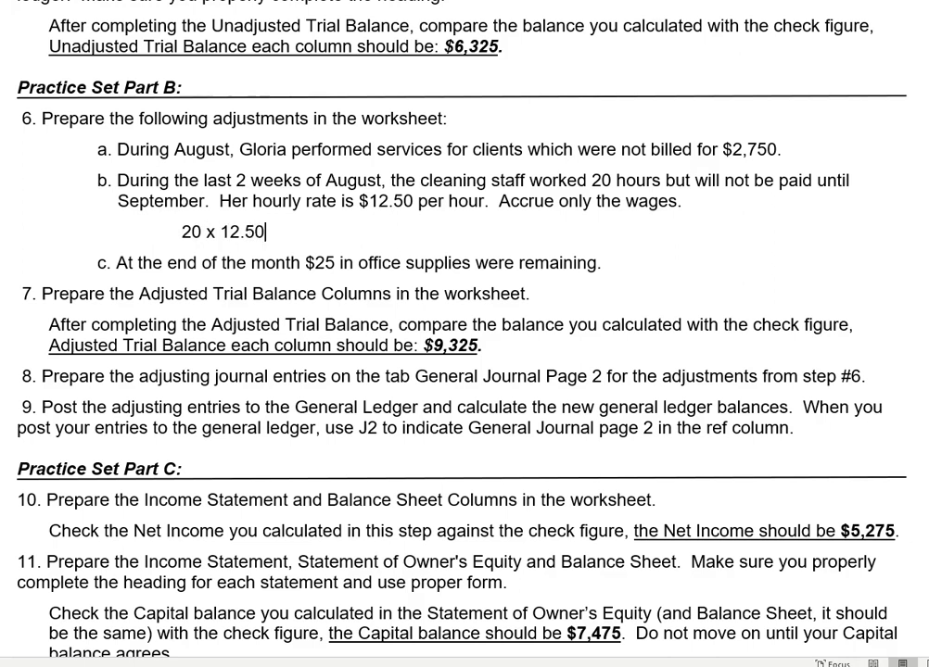
key("Return")
key("BackSpace")
key("BackSpace")
key("BackSpace")
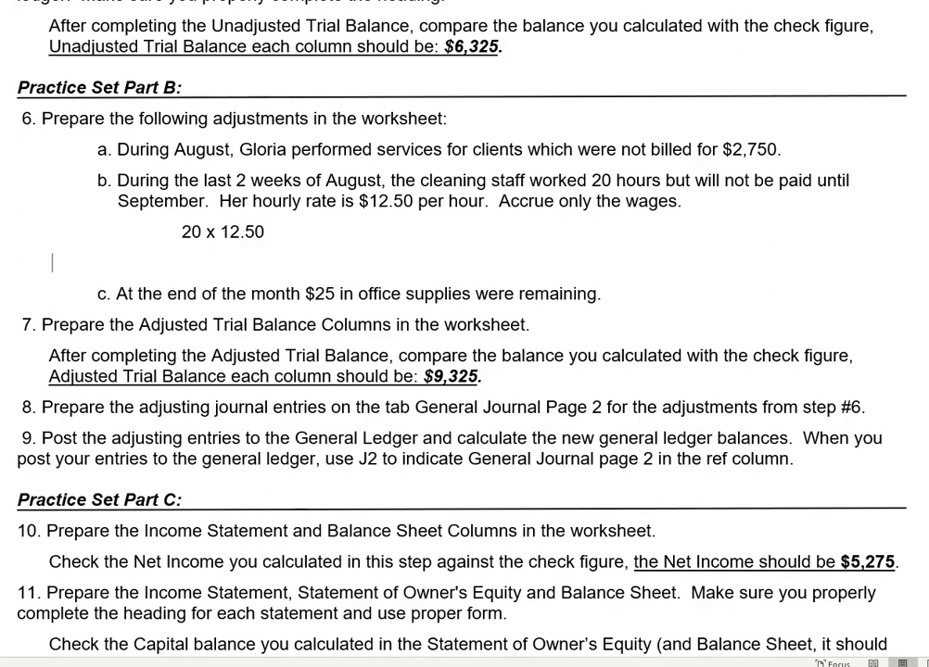
type("= ")
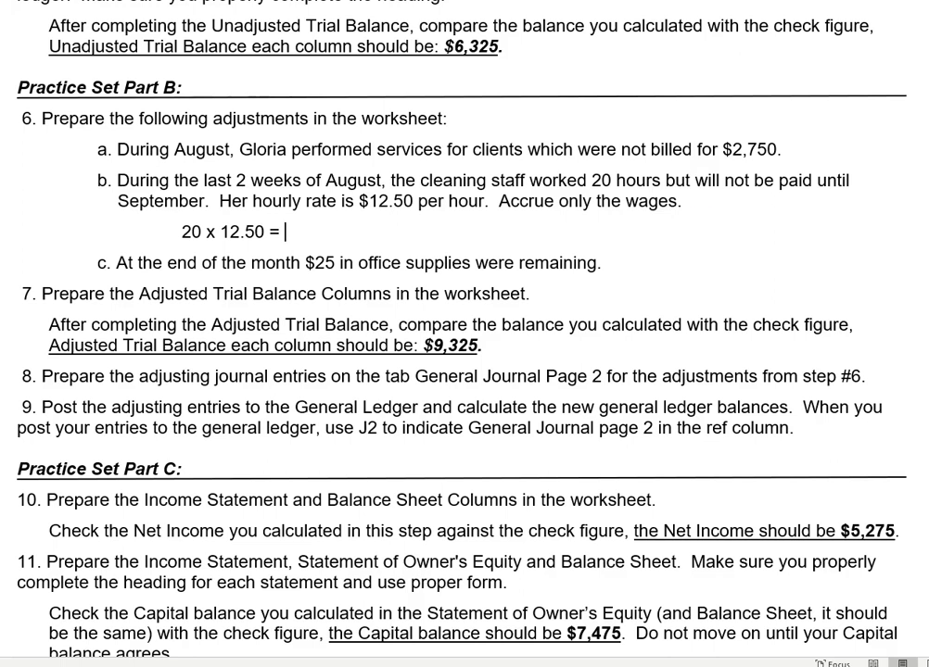
type("250")
key("Left")
key("Left")
key("Left")
type("$")
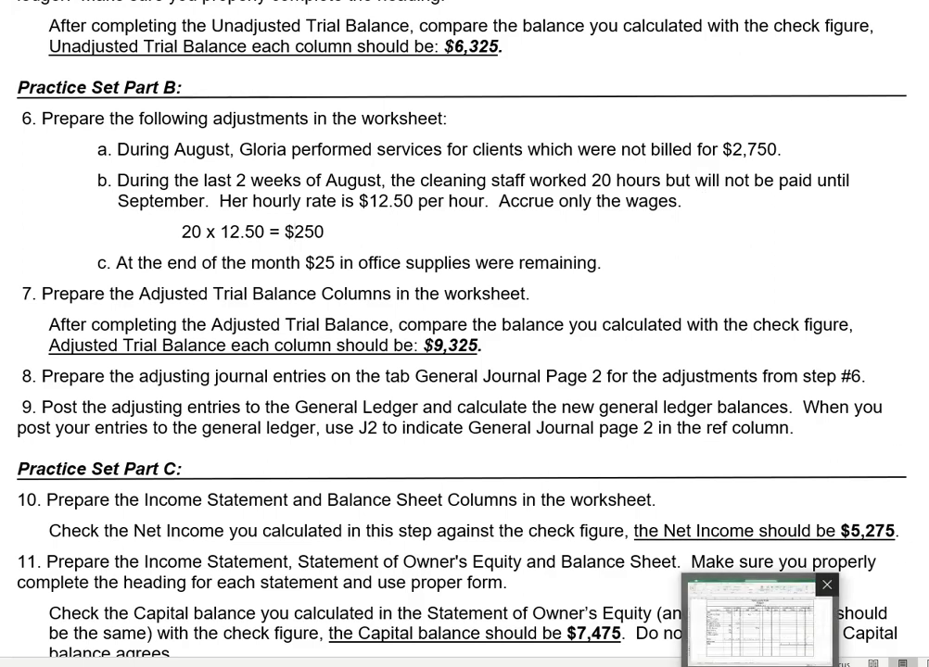
Return to the Excel worksheet and enter a 250 adjustment debit for Wages Expense, labelled b.
left_click(596, 484)
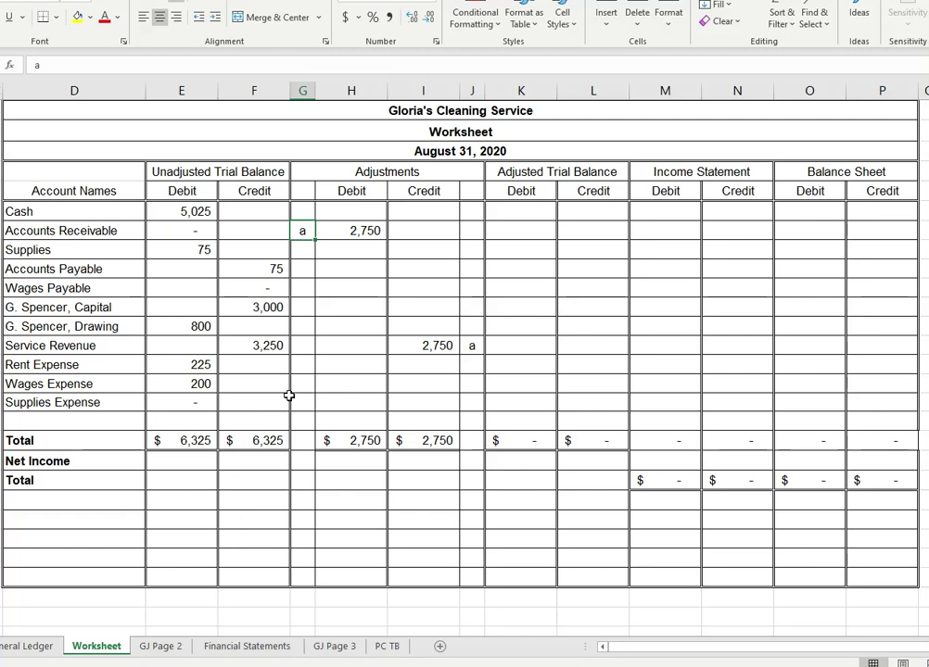
left_click(352, 384)
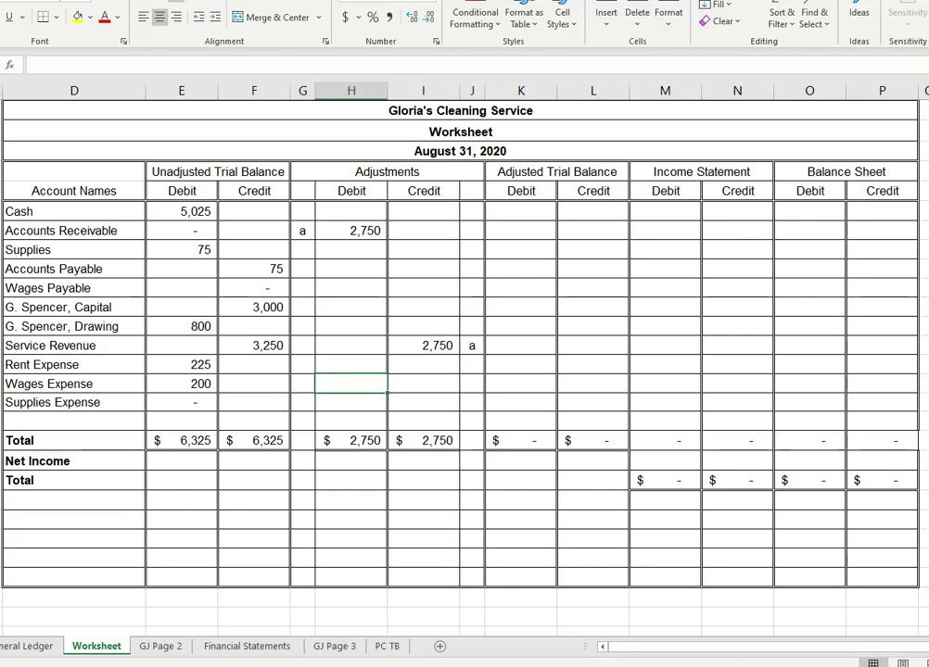
type("250")
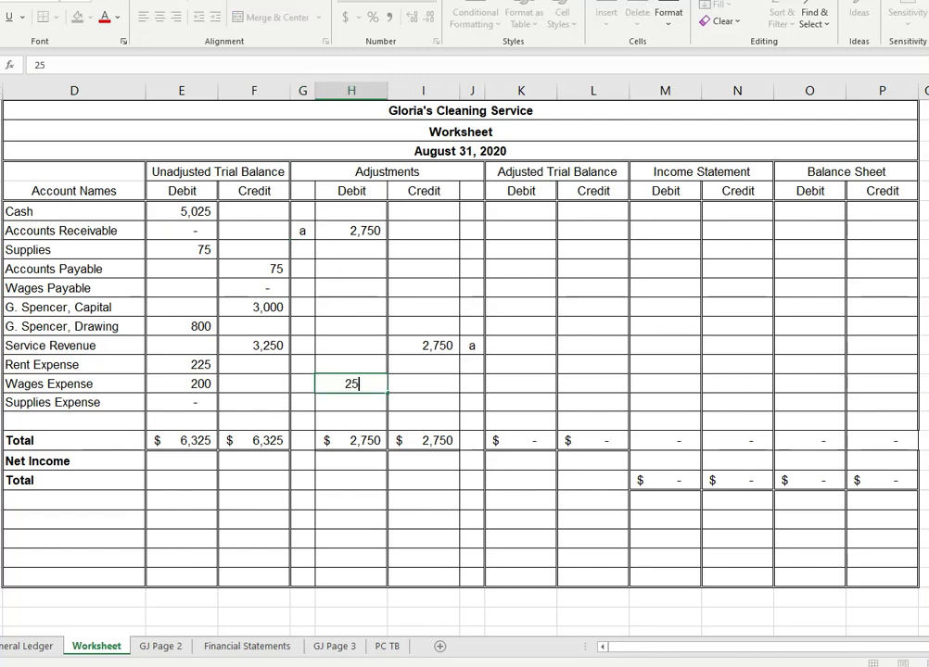
left_click(302, 383)
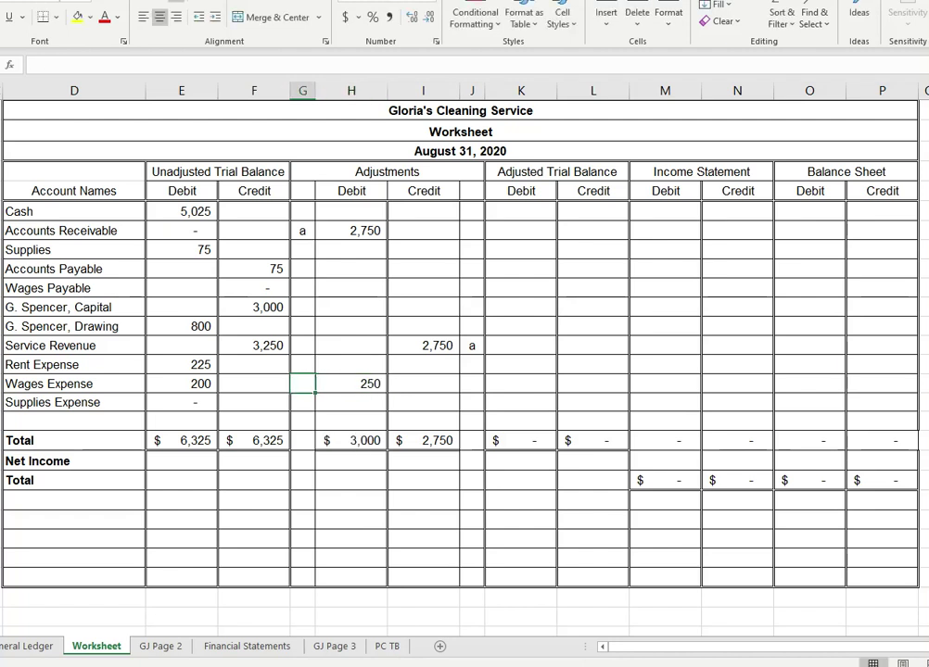
type("b")
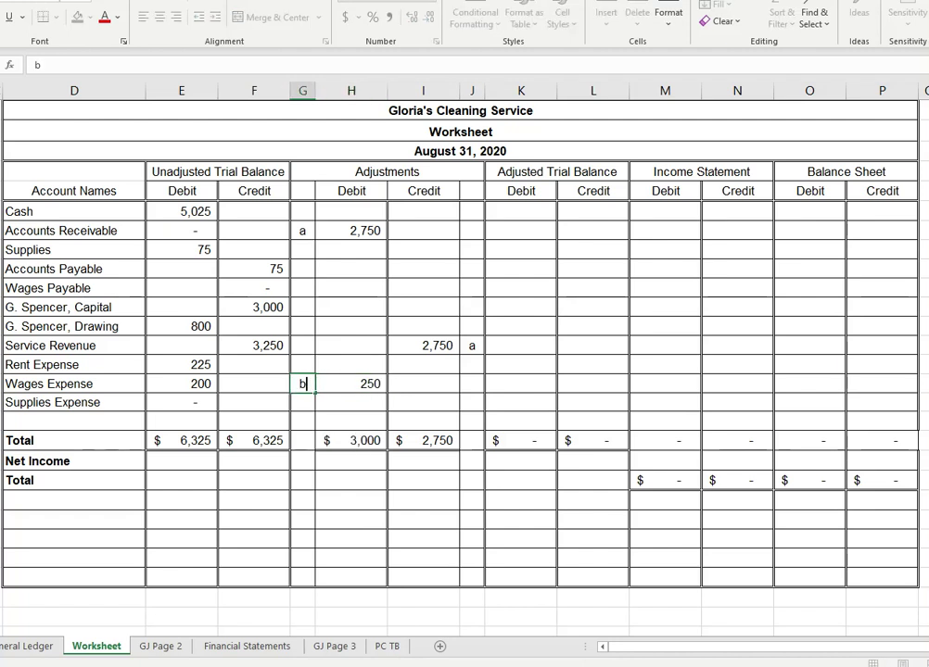
key("ctrl+Return")
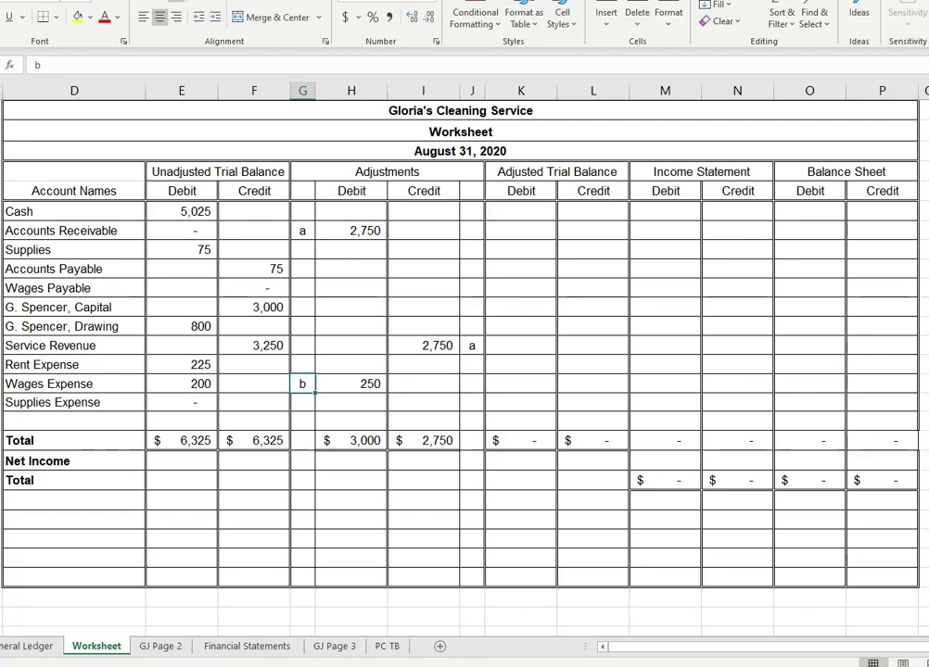
Enter the matching 250 adjustment credit for Wages Payable, labelled b.
key("Right")
key("Right")
key("Up")
key("Up")
key("Up")
key("Up")
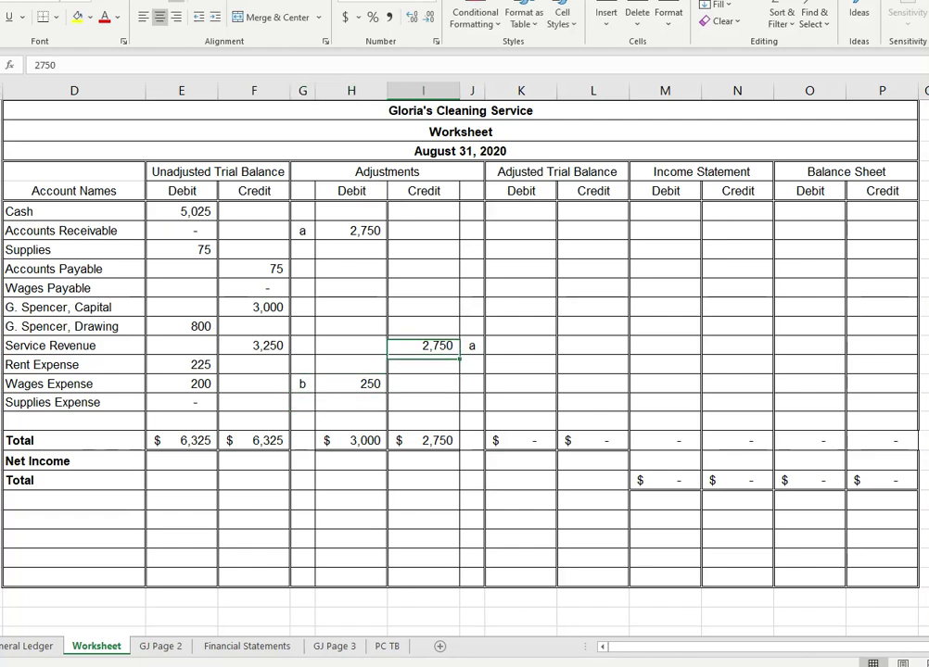
key("Up")
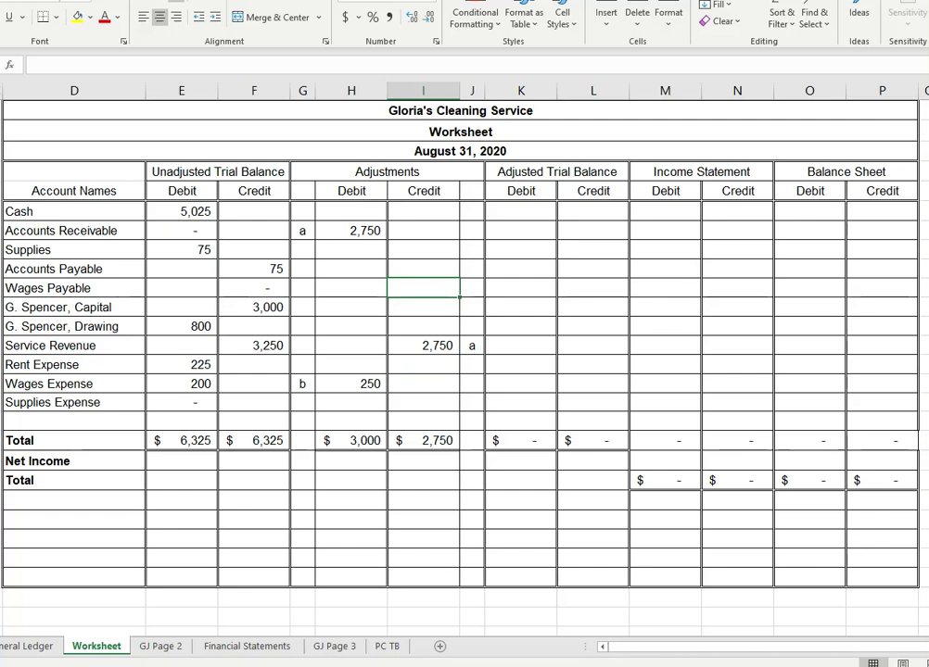
type("250")
key("Tab")
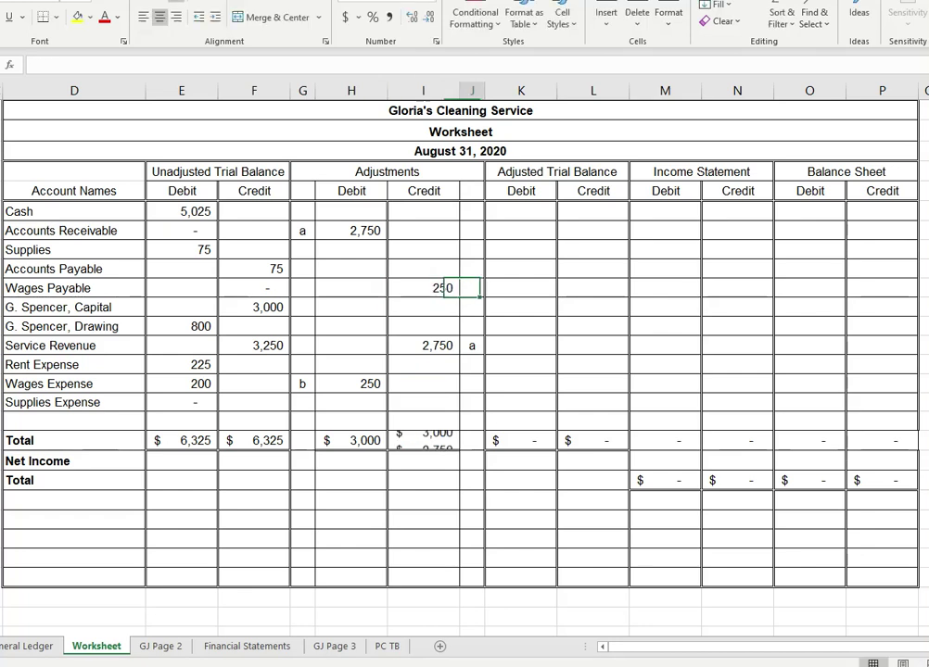
type("b")
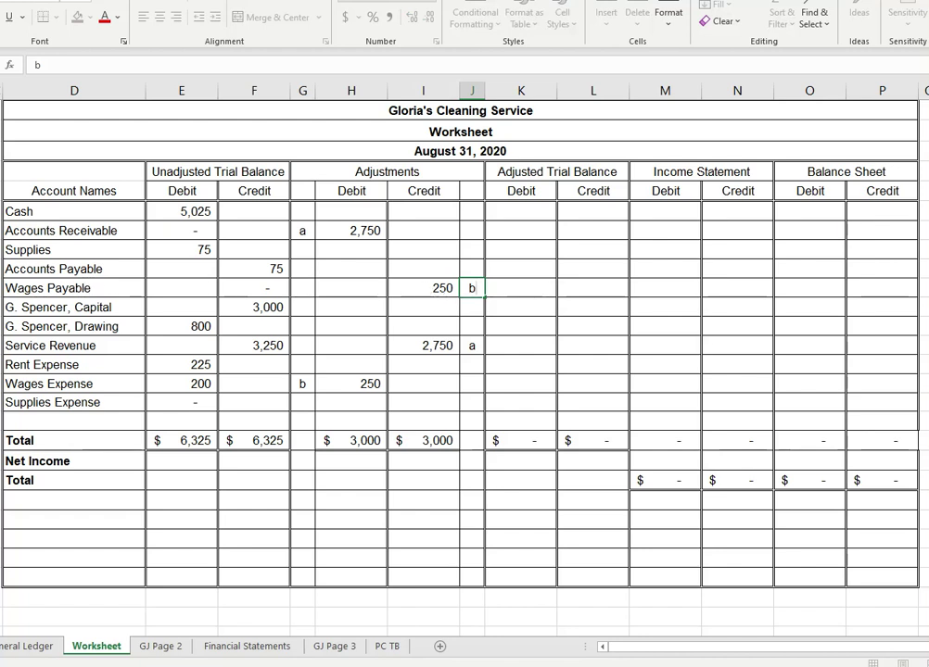
key("Return")
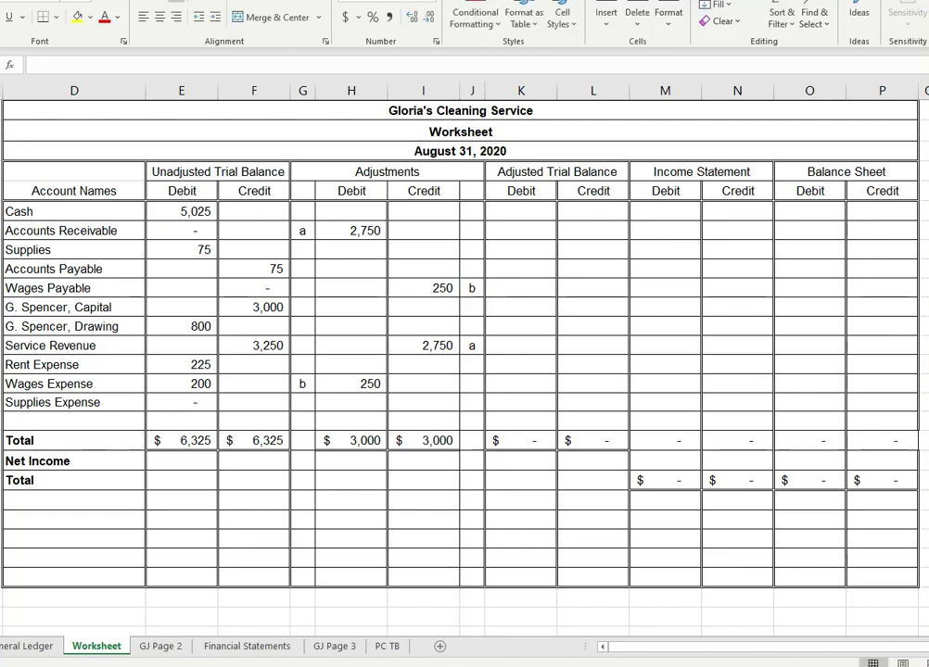
Read adjustment c in the Word instructions, then check the unadjusted Supplies balance in the Excel worksheet.
key("alt+Tab")
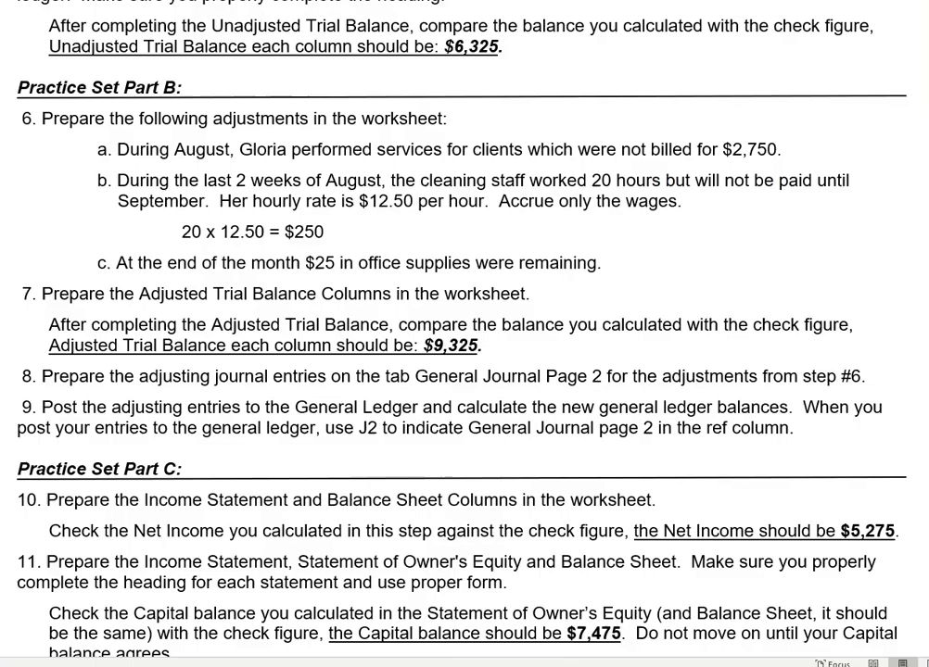
mouse_move(325, 231)
left_mouse_down()
mouse_move(264, 232)
mouse_move(333, 232)
left_mouse_up()
left_click(656, 266)
mouse_move(760, 666)
left_click(760, 630)
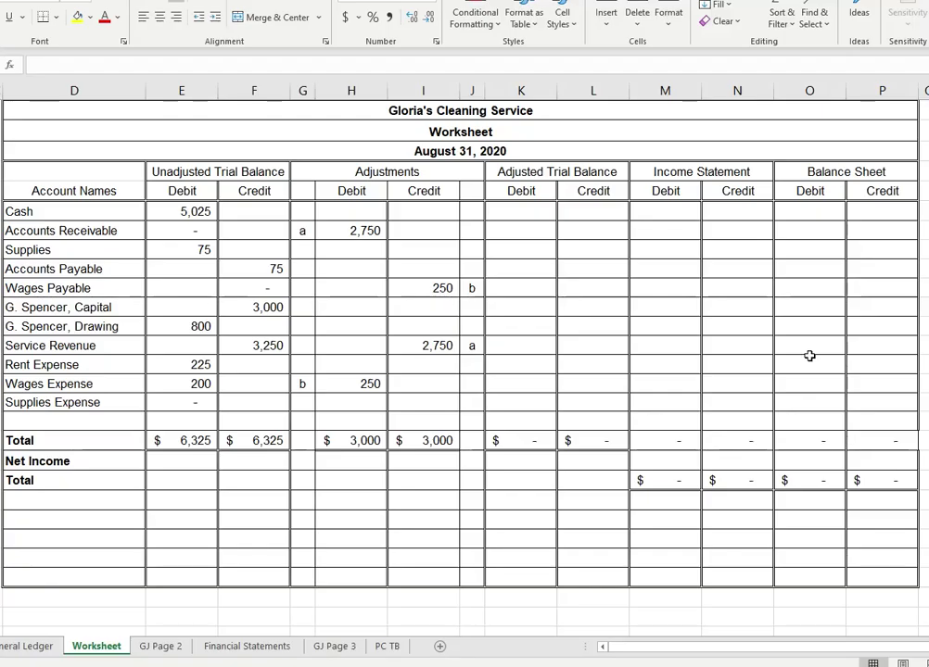
left_click(196, 248)
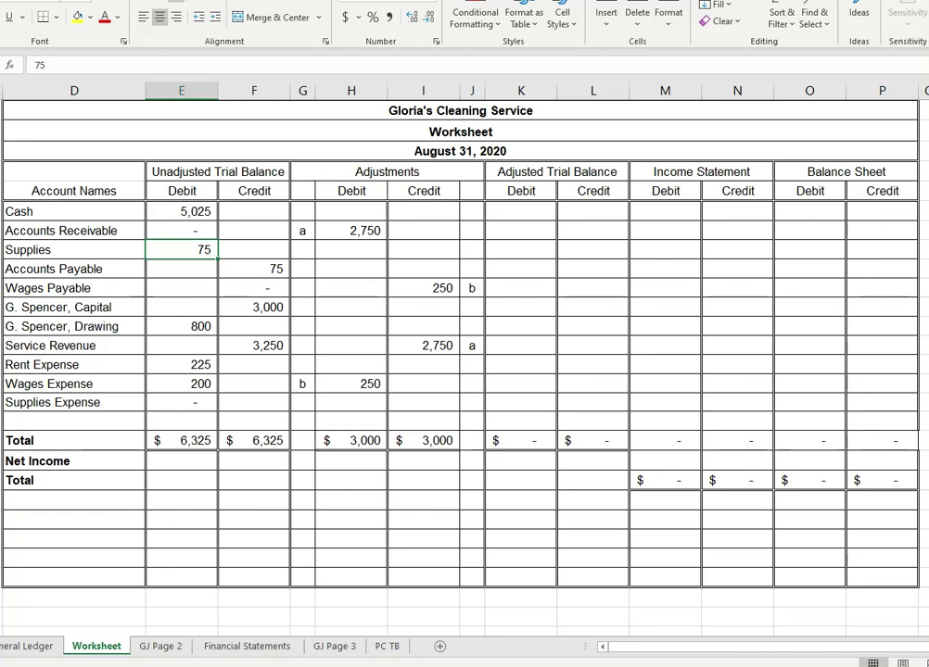
key("F2")
key("Escape")
Enter a 50 adjustment credit for Supplies, labelled c.
left_click(351, 249)
left_click(424, 250)
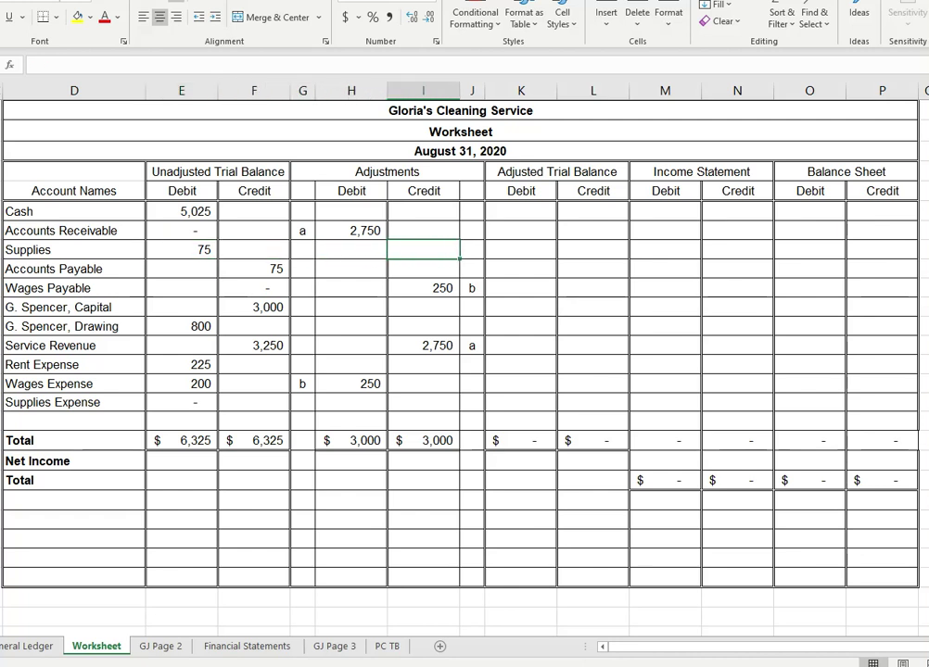
type("50")
key("Tab")
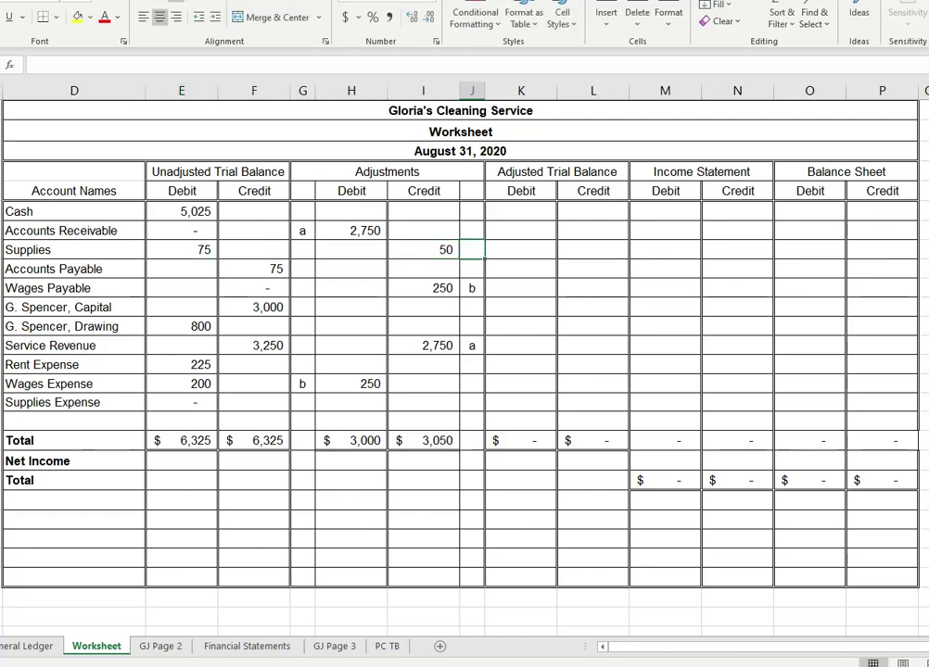
type("c")
key("Return")
Finish the c label on the Supplies credit and enter the matching 50 adjustment debit for Supplies Expense, also labelled c.
key("Return")
key("Return")
key("Return")
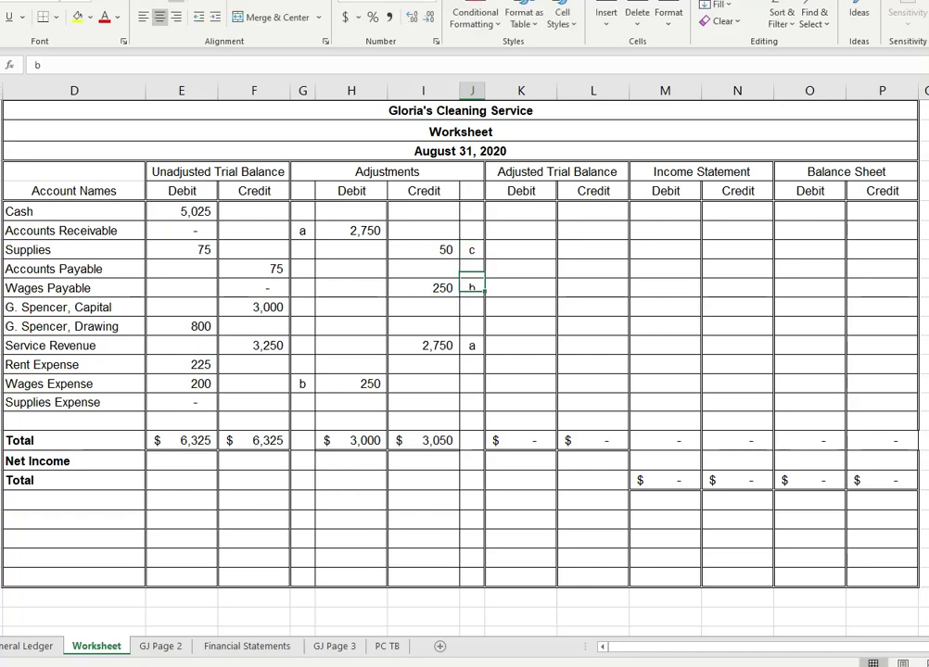
left_click(352, 402)
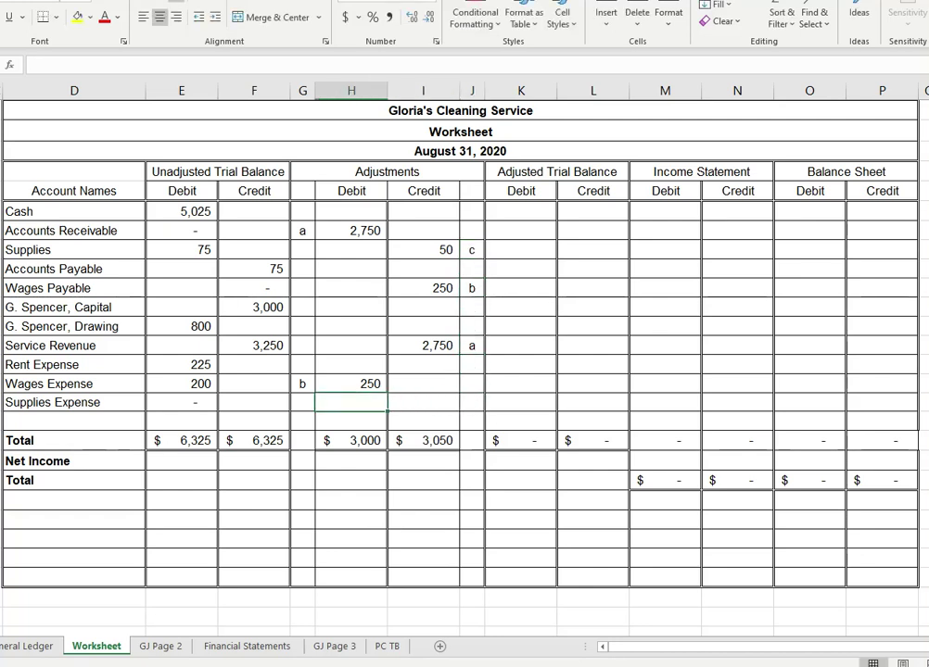
type("50")
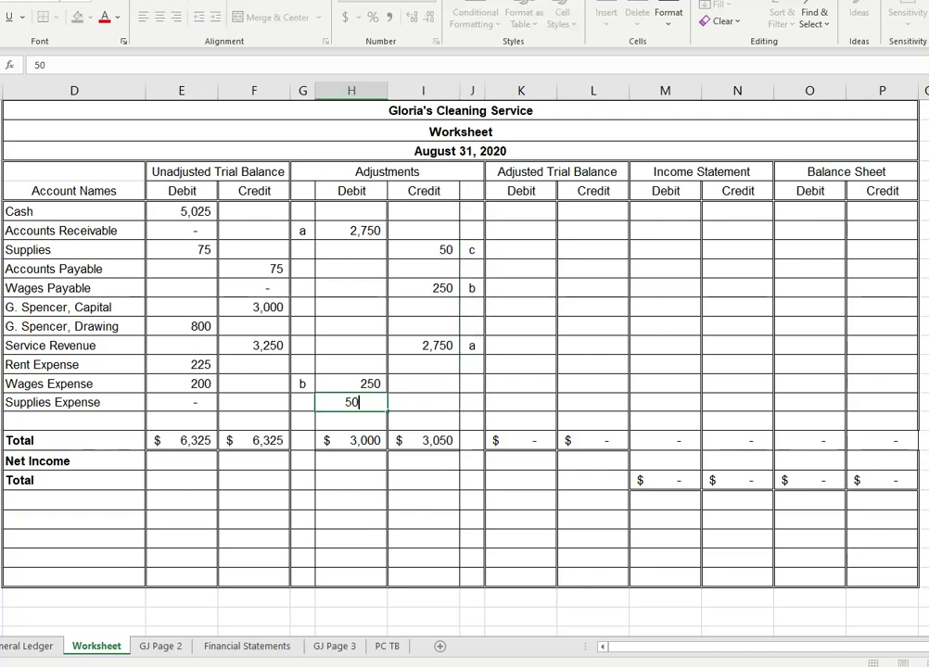
left_click(303, 402)
type("c")
key("Return")
key("Return")
key("Return")
key("Return")
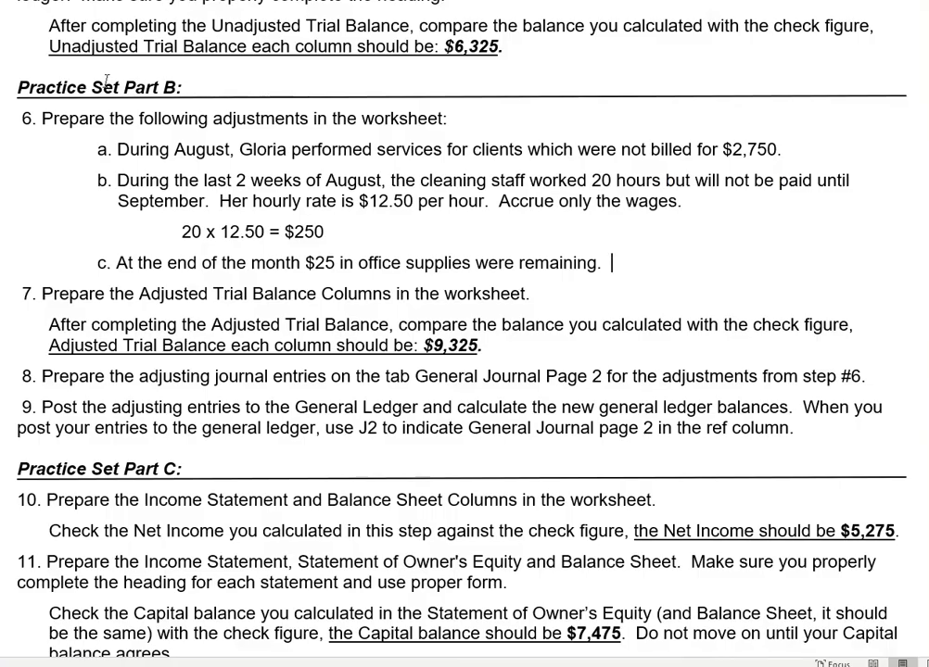
Return to the Excel worksheet and enter Adjusted Trial Balance debits of 5,025 for Cash, 2,750 for Accounts Receivable and 25 for Supplies.
left_click(702, 623)
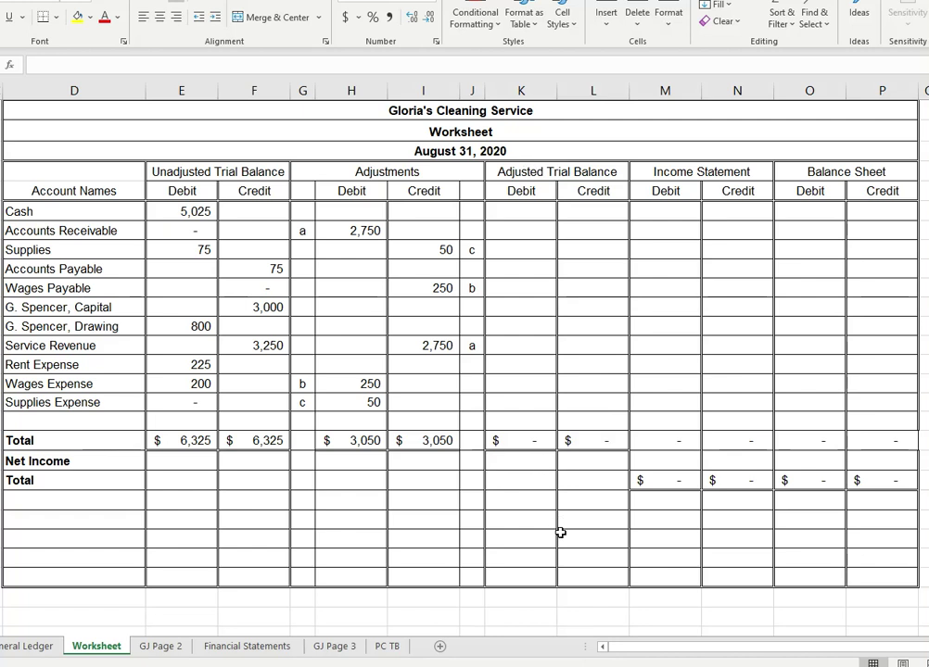
left_click(506, 213)
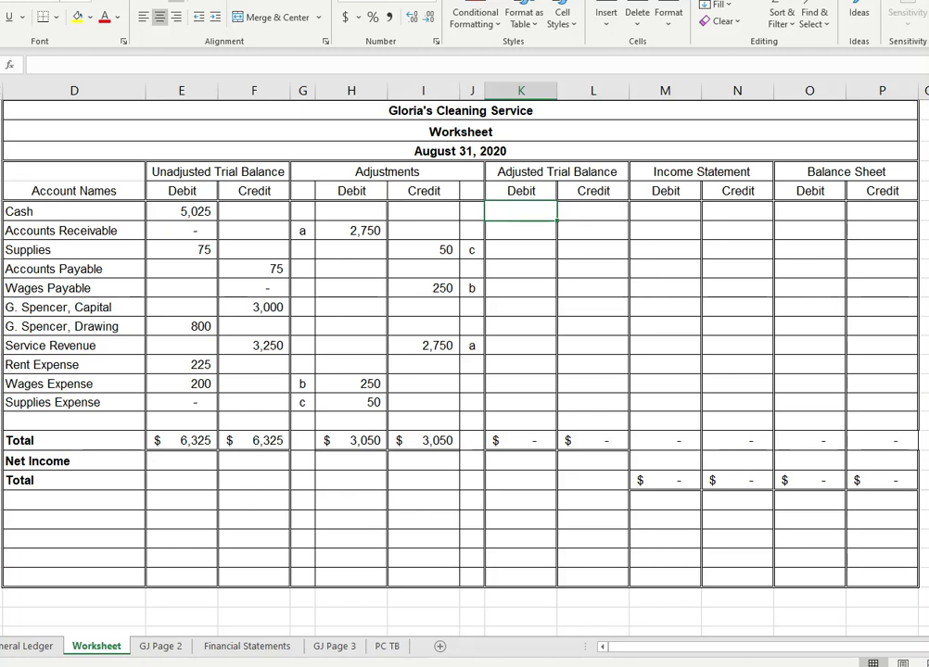
type("5025")
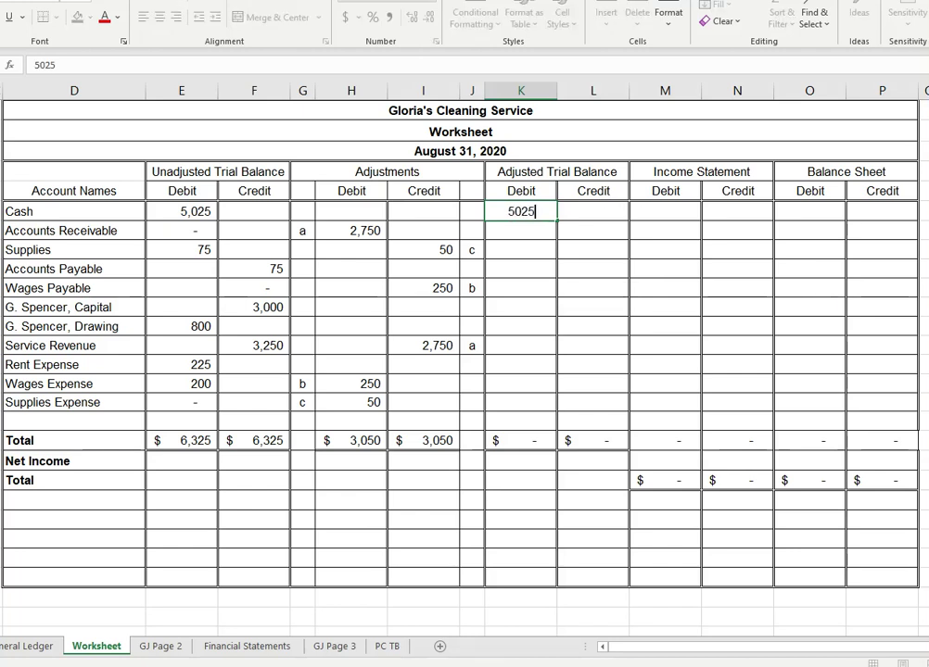
key("Return")
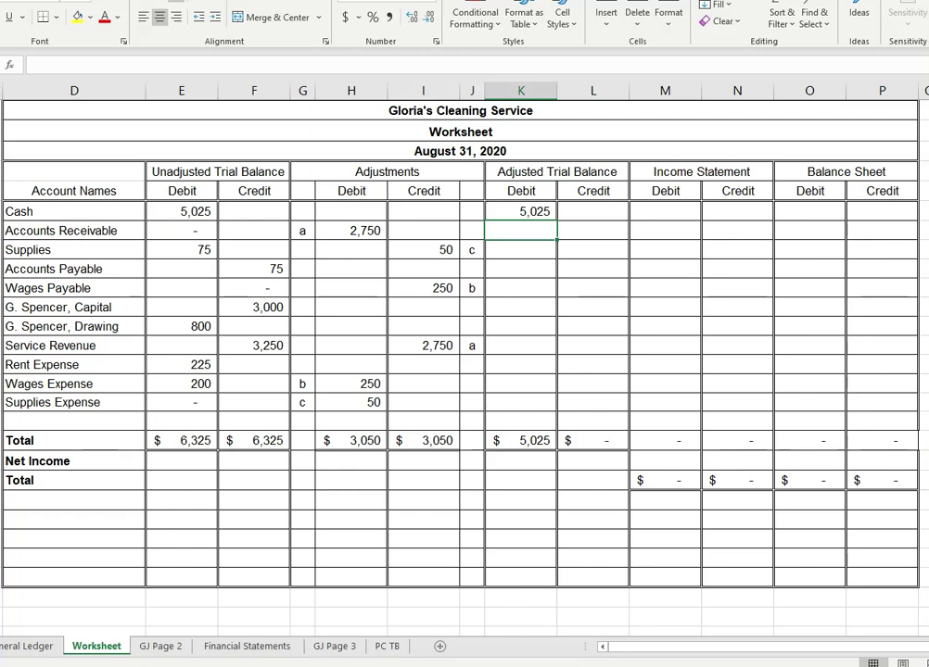
type("2750")
key("Return")
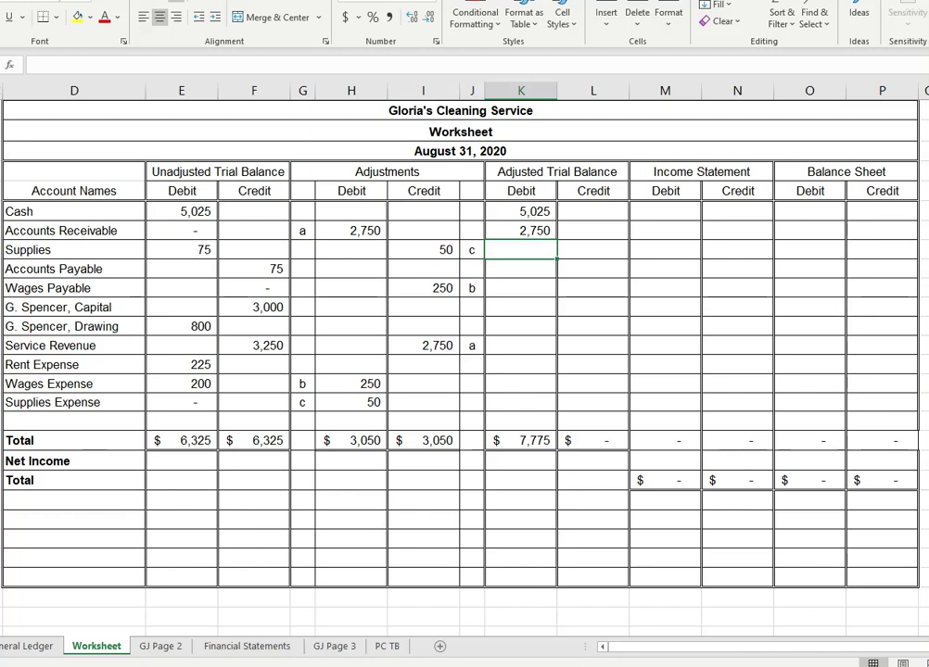
left_click(593, 249)
left_click(521, 249)
type("25")
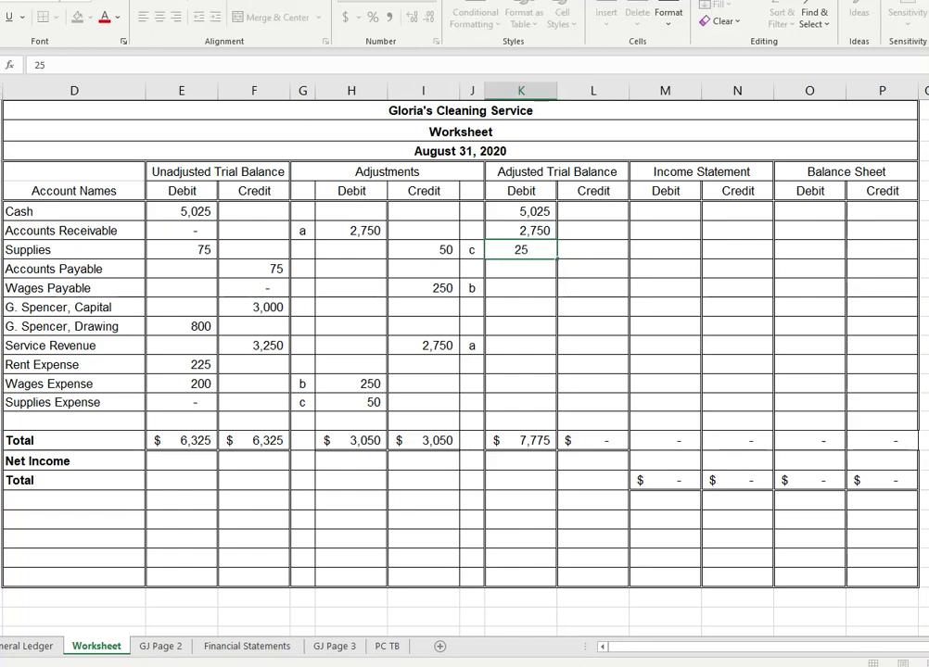
key("Return")
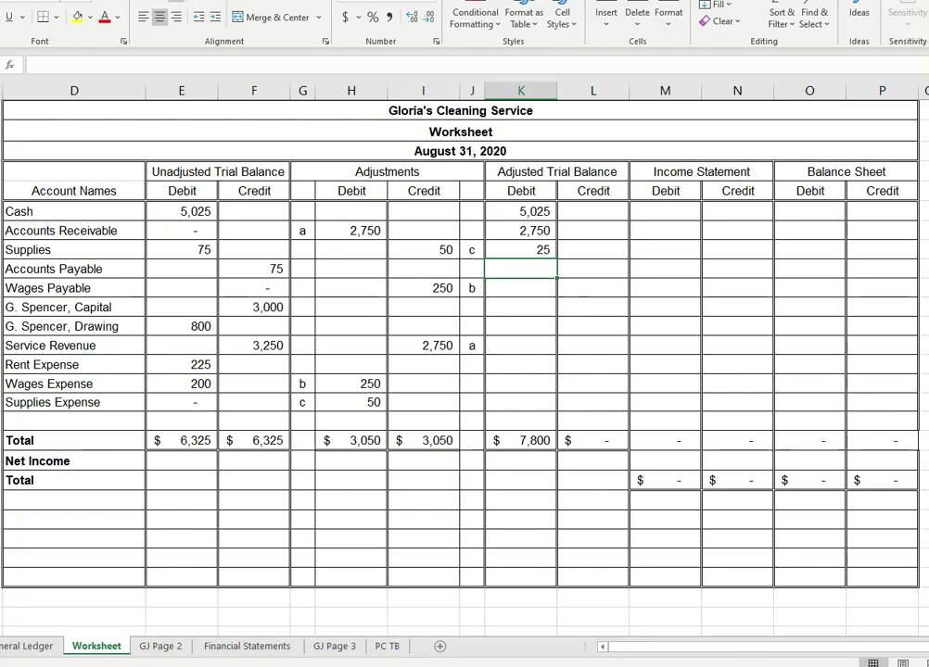
Enter Adjusted Trial Balance credits of 75 for Accounts Payable, 250 for Wages Payable and 3,000 for the owner's Capital account.
left_click(593, 269)
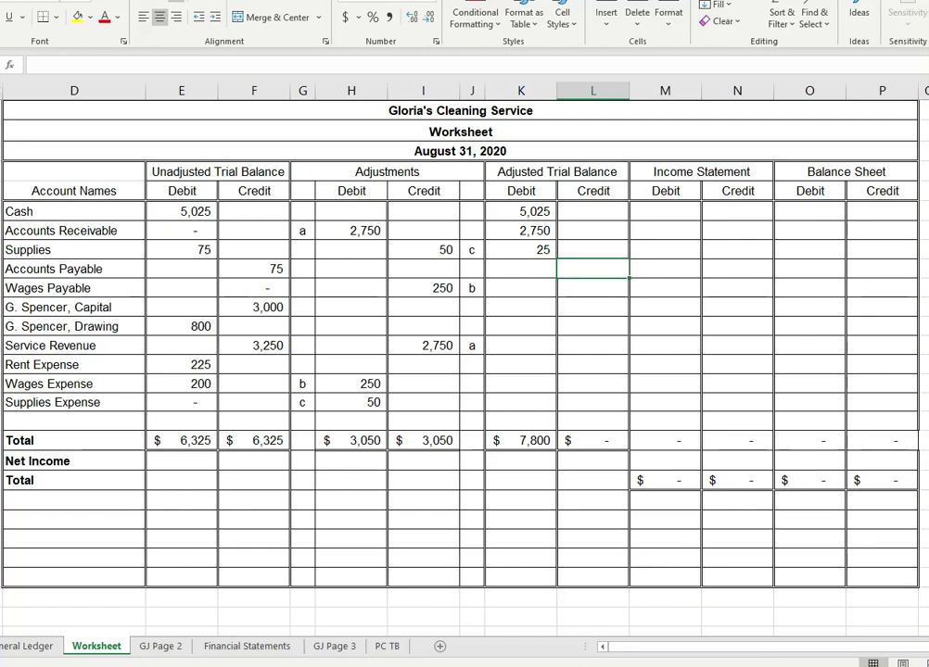
type("75")
key("Return")
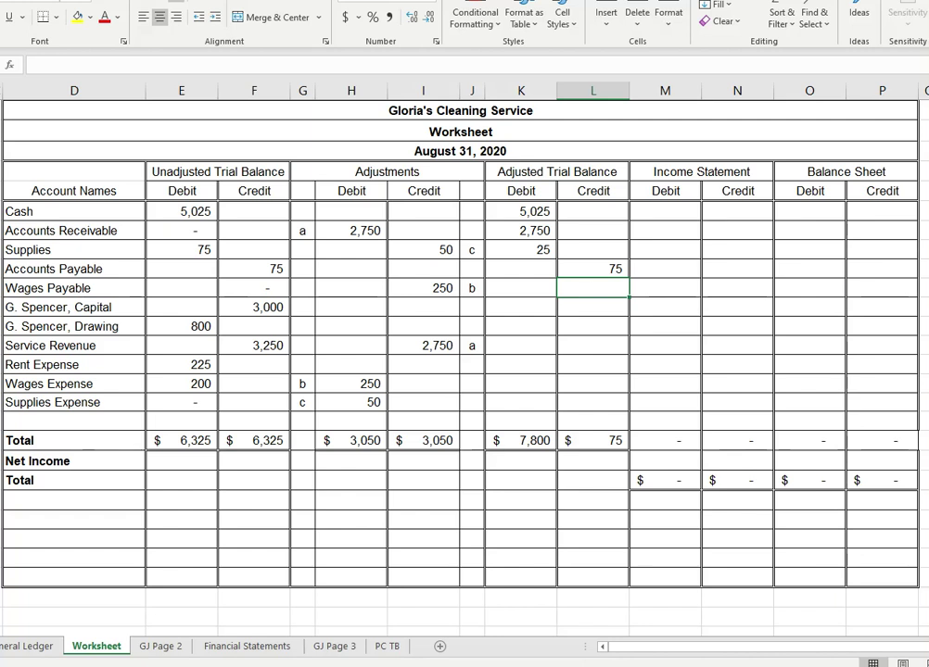
type("250")
key("Return")
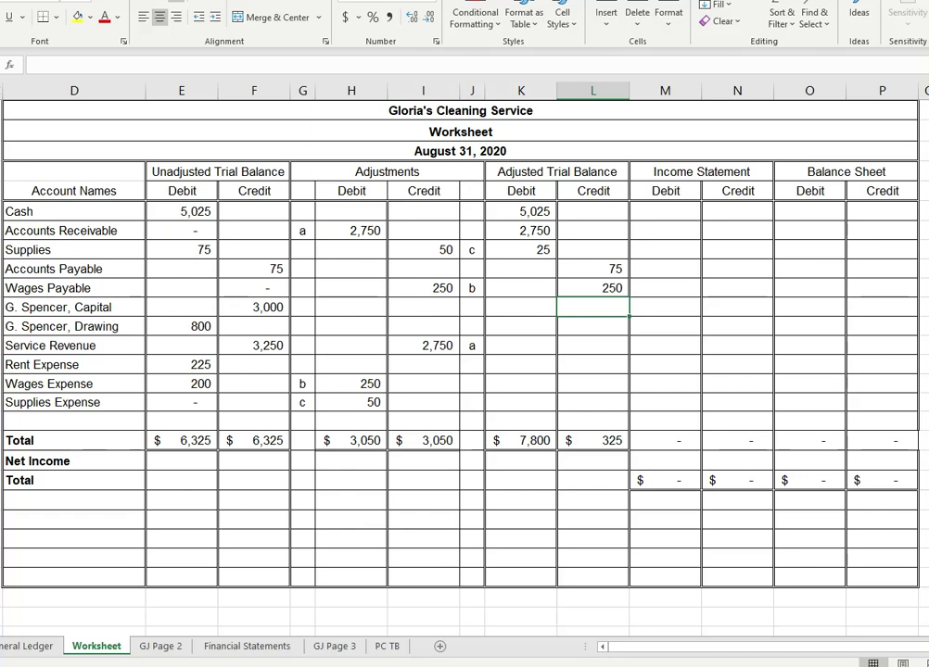
type("3000")
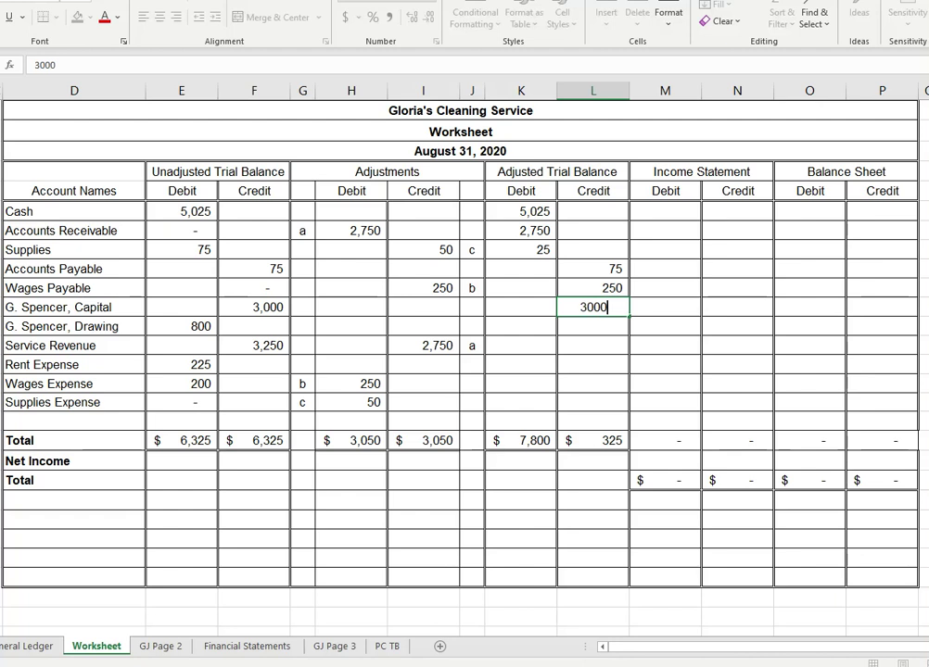
key("Return")
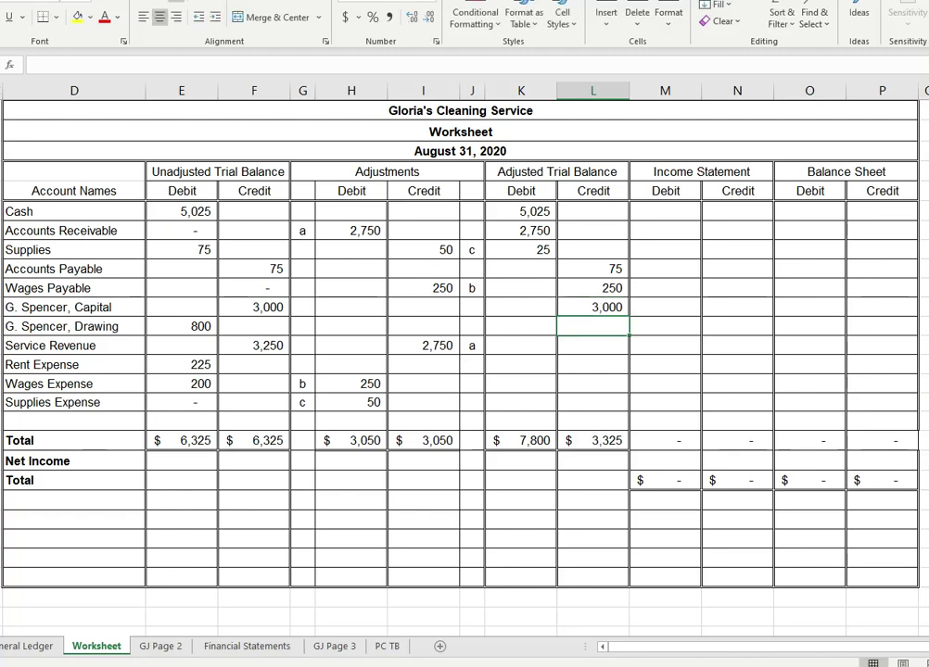
Enter an Adjusted Trial Balance debit of 800 for the owner's Drawing account and a credit of 6,000 for Service Revenue.
left_click(521, 326)
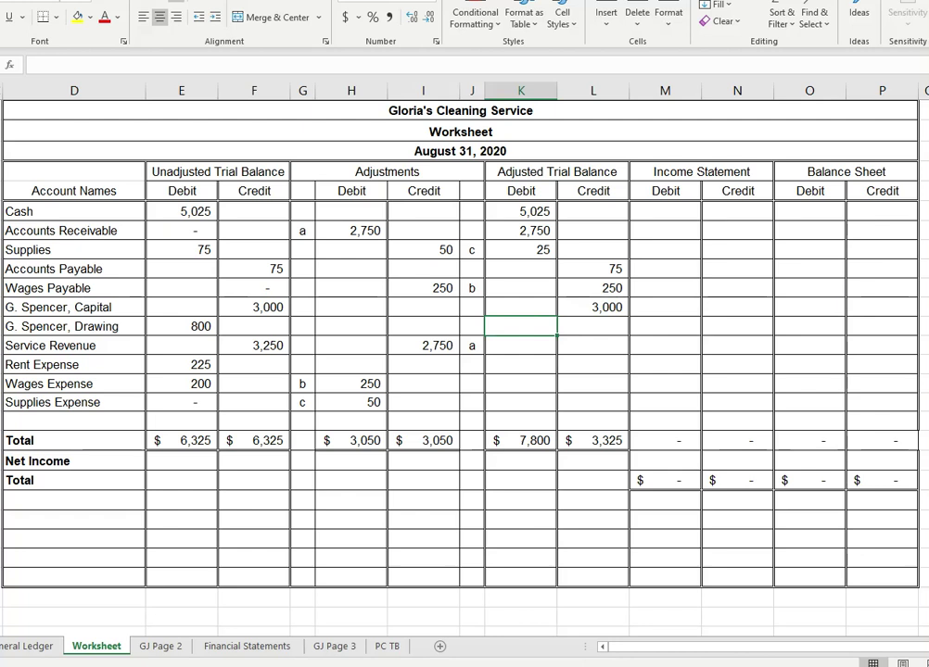
type("800")
key("Return")
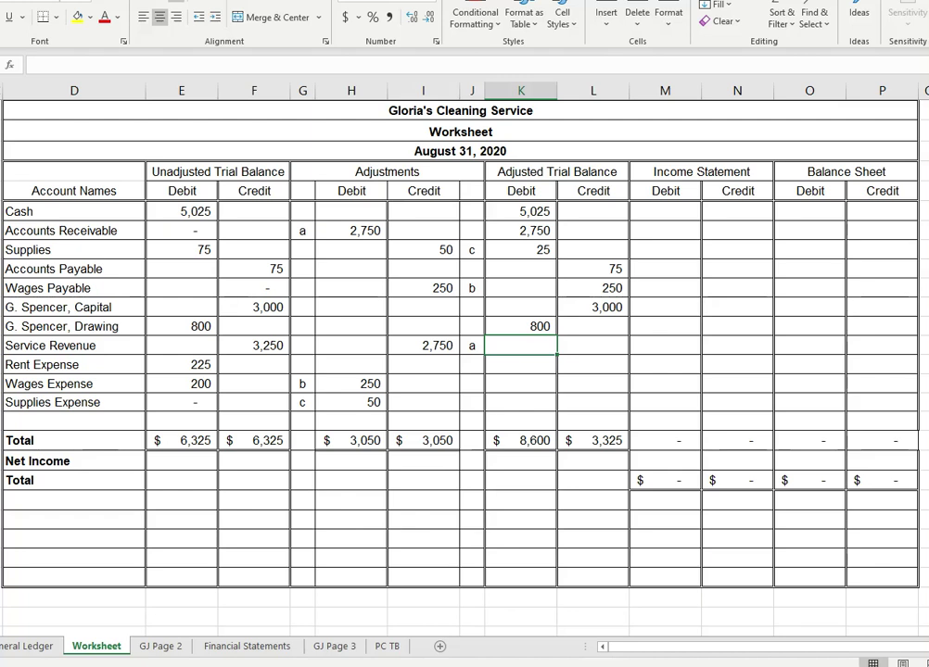
left_click(594, 345)
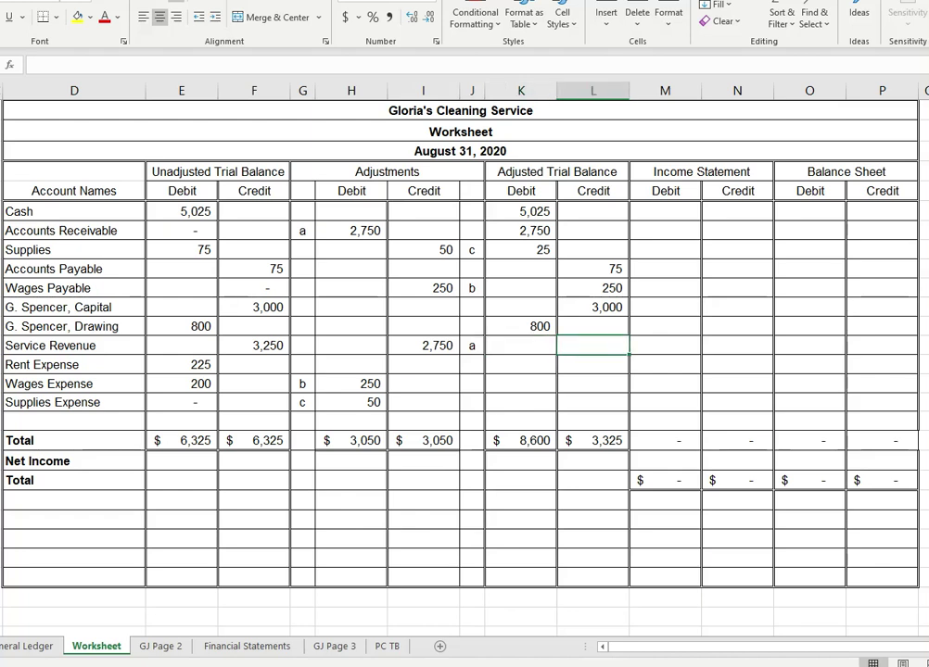
type("6000")
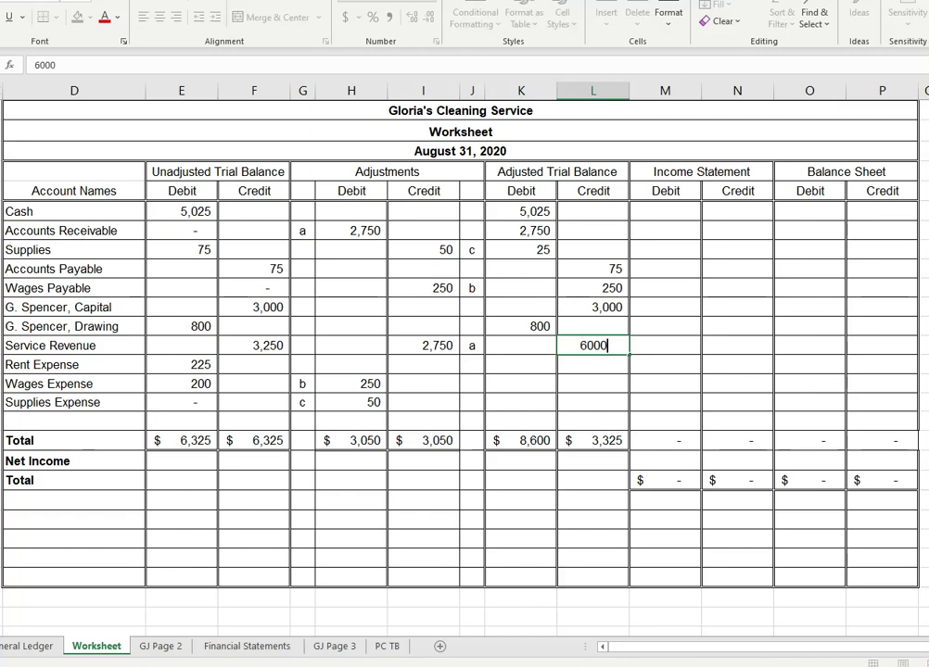
key("Return")
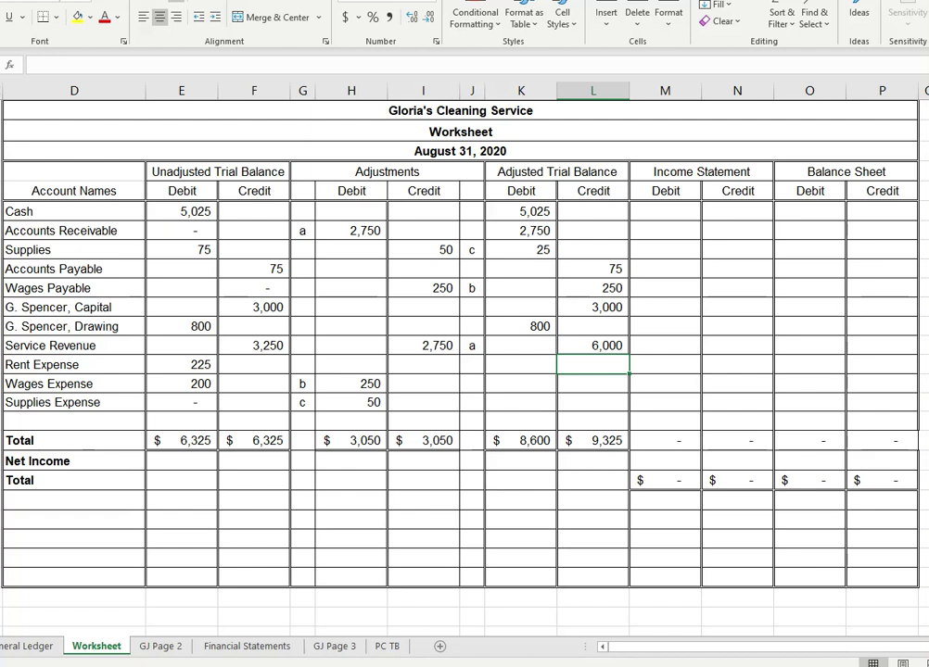
Enter Adjusted Trial Balance debits of 225 for Rent Expense, 450 for Wages Expense and 50 for Supplies Expense.
left_click(521, 365)
type("22")
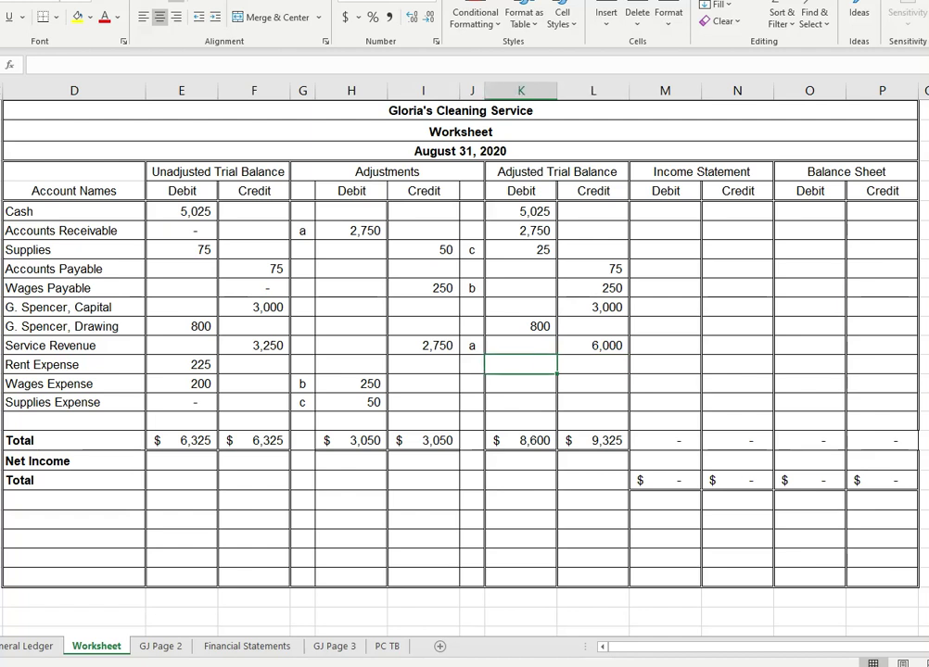
type("5")
key("Return")
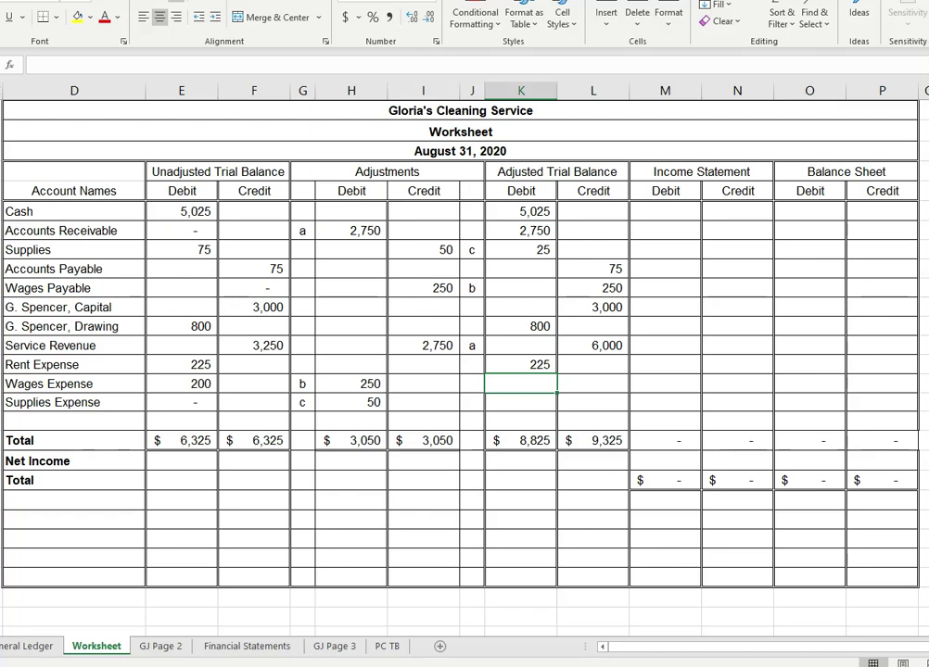
type("450")
key("Return")
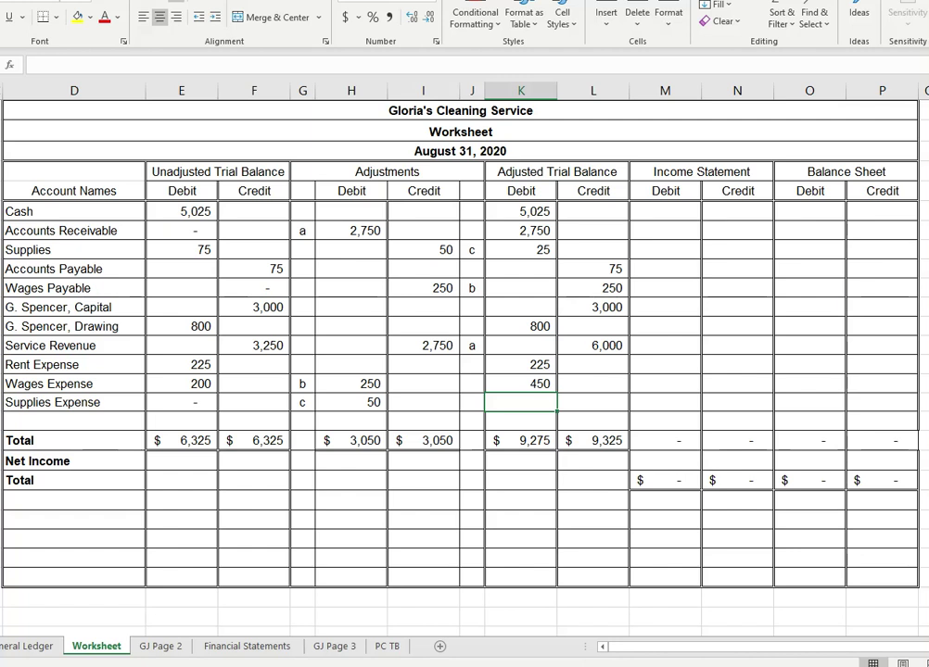
type("50")
key("Return")
Compare the Adjusted Trial Balance debit and credit totals in Excel with the check figure in the Word instructions.
key("Down")
key("Down")
key("Down")
key("Down")
key("Down")
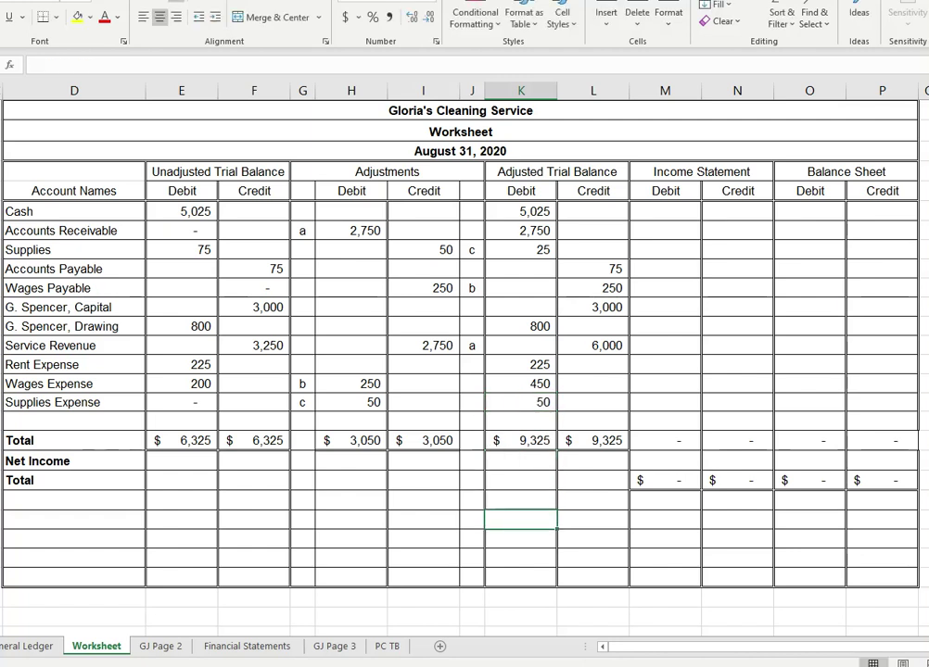
key("Up")
key("Up")
key("Up")
key("Up")
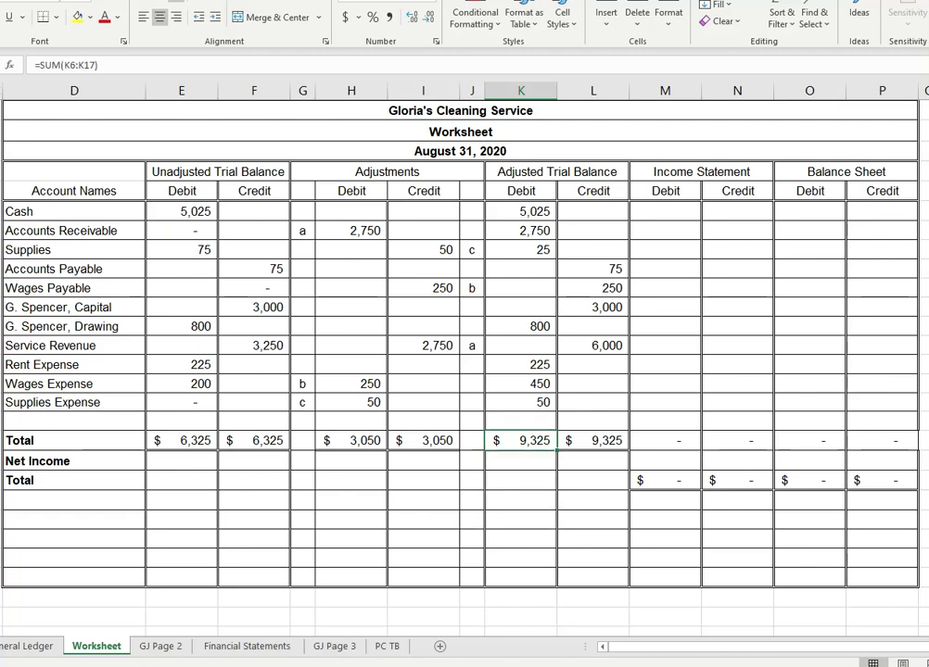
key("Right")
key("Left")
key("alt+Tab")
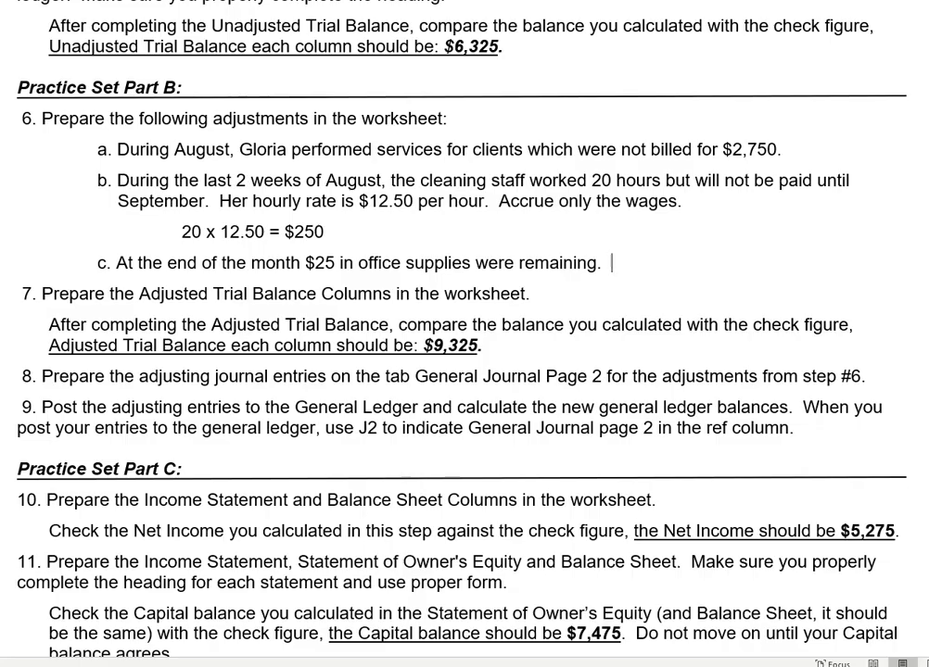
key("alt+Tab")
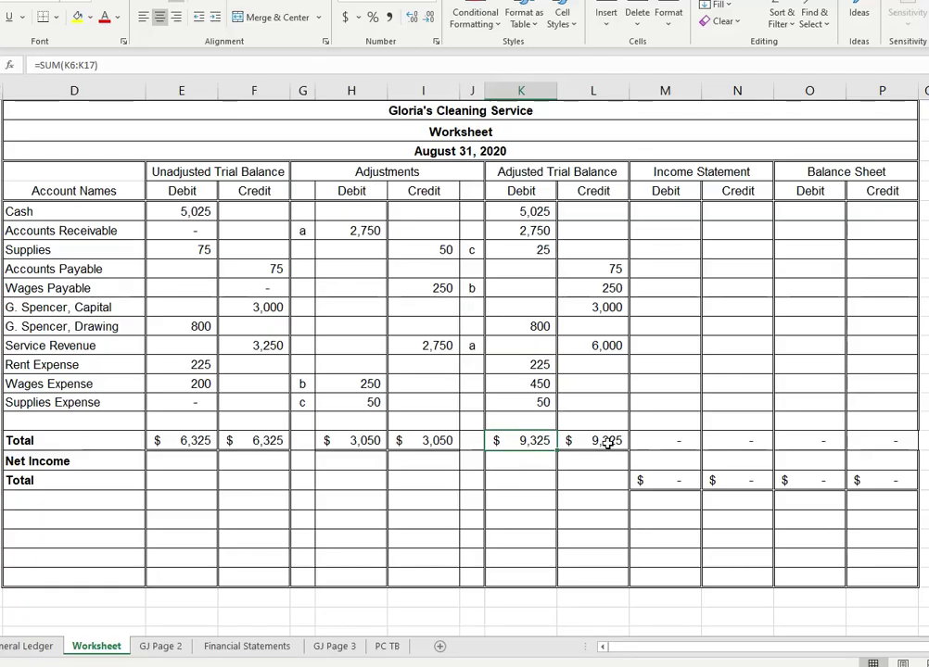
Read instruction 8 in Word, then return to Excel and date the first adjusting entry Aug 31 on the GJ Page 2 sheet.
key("alt+Tab")
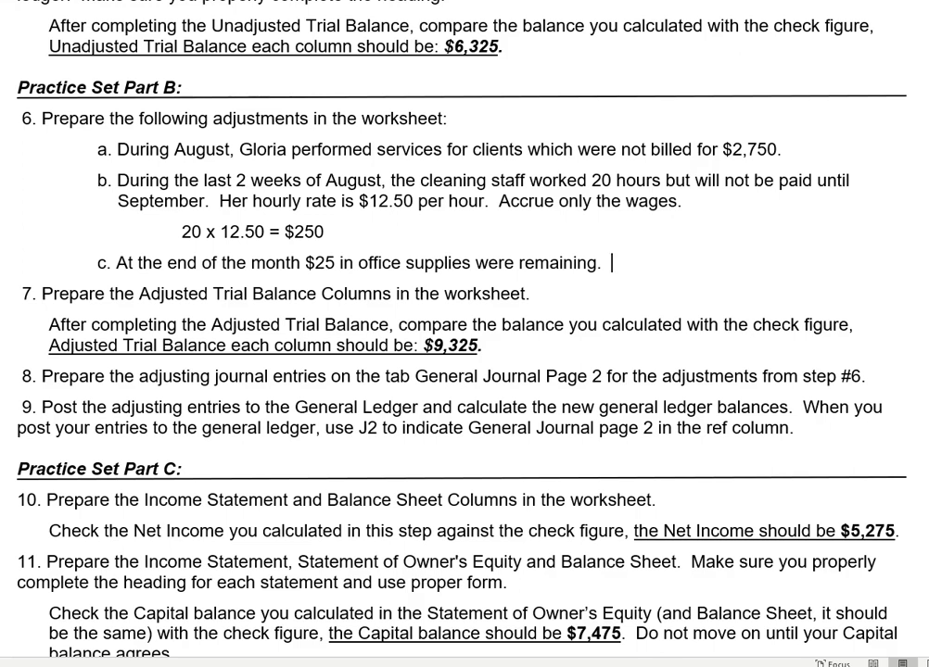
key("alt+Tab")
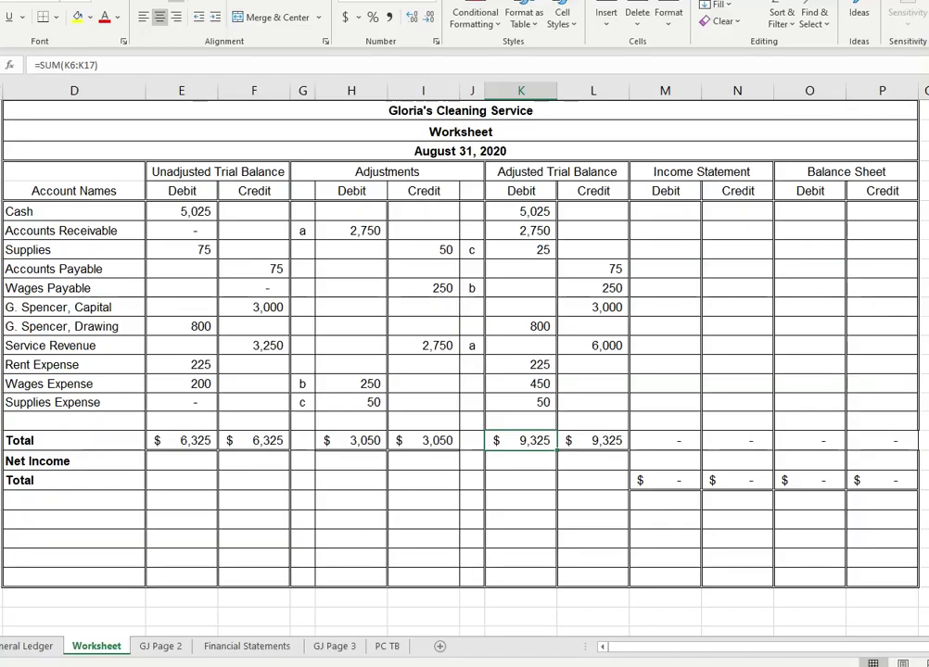
left_click(156, 647)
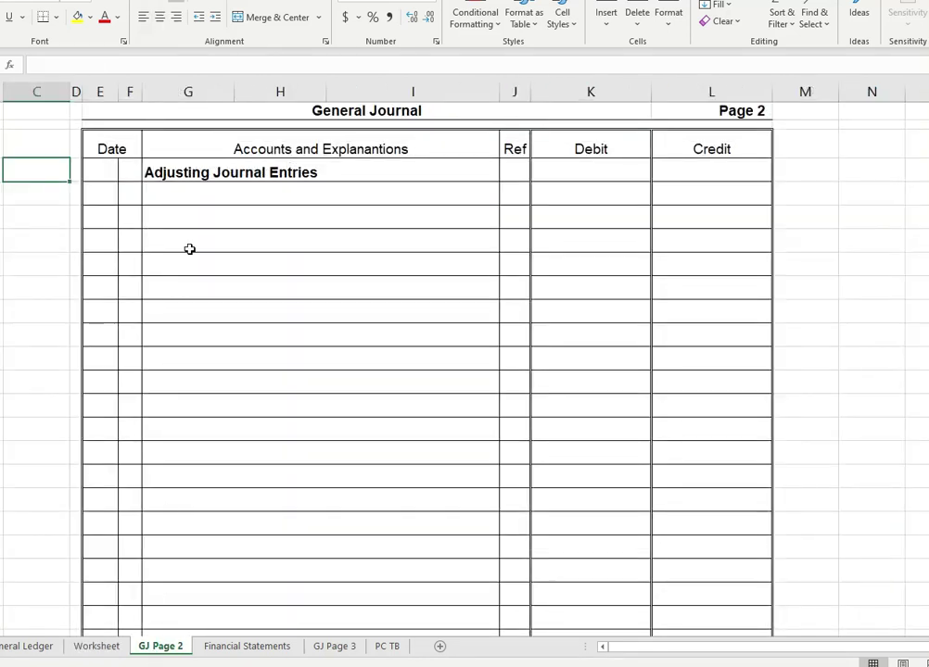
left_click(93, 190)
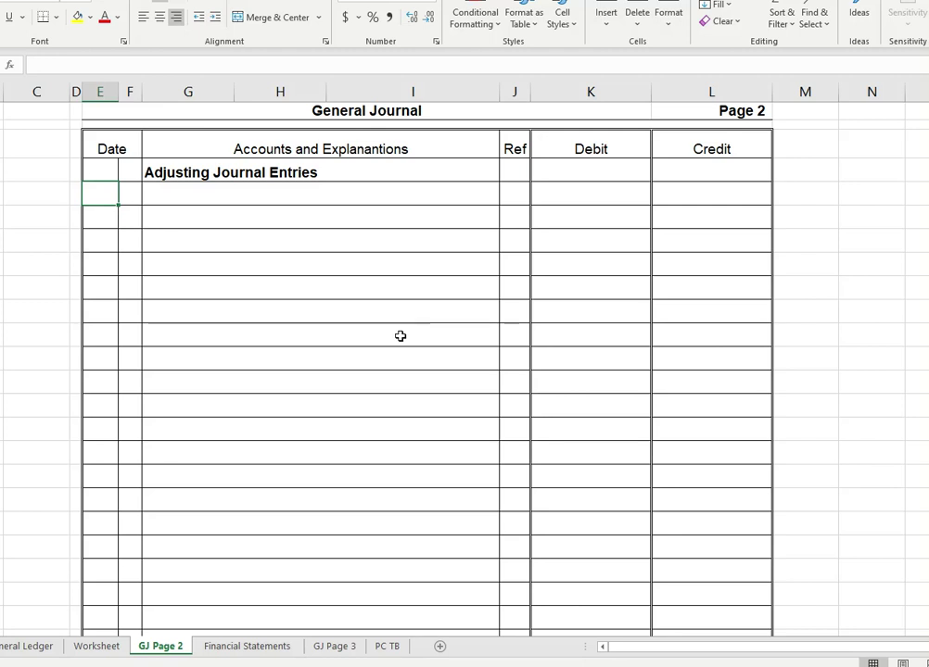
key("Down")
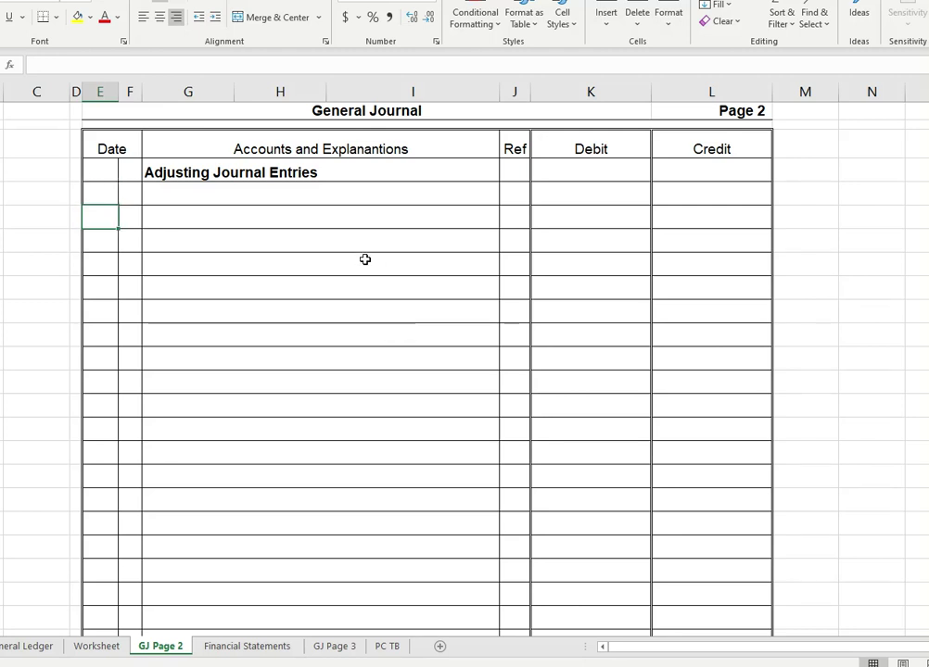
type("Aug")
key("Tab")
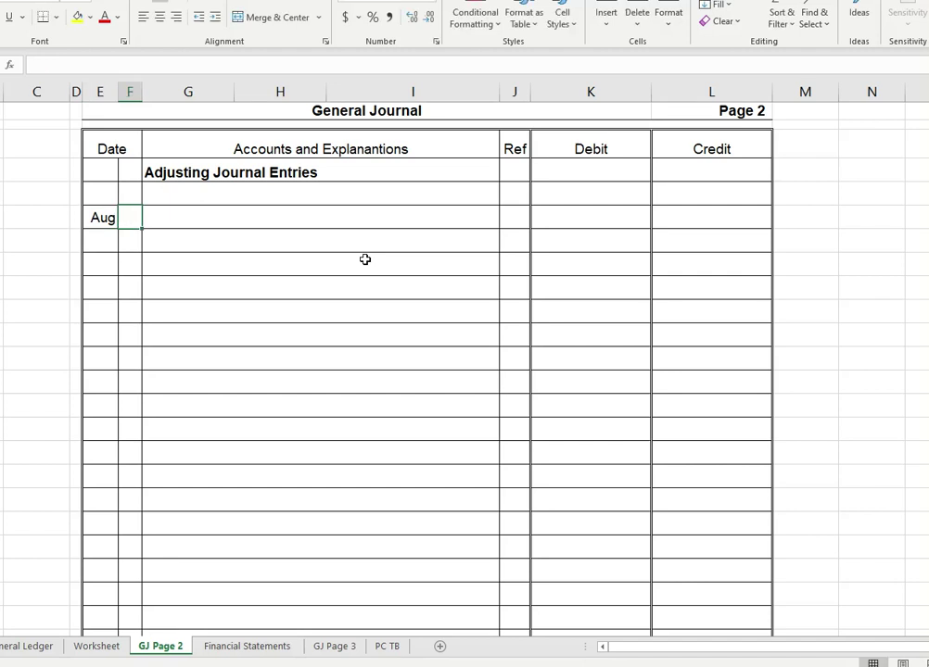
type("31")
key("Down")
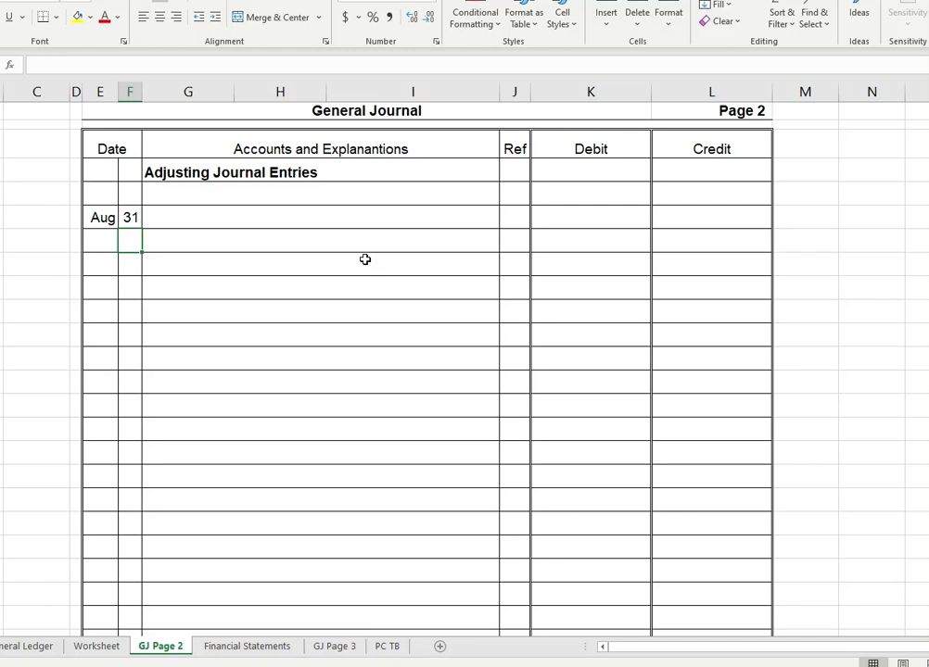
Look up adjustment a on the Worksheet sheet and journalize its 2,750 debit to Accounts Receivable on the first dated GJ Page 2 line.
key("Up")
key("Right")
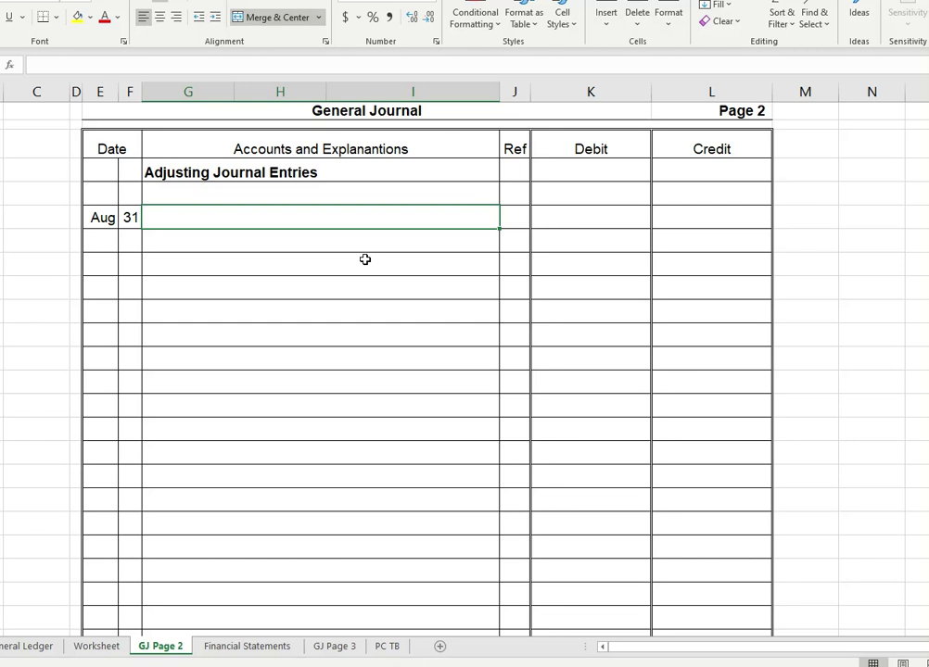
key("ctrl+Page_Up")
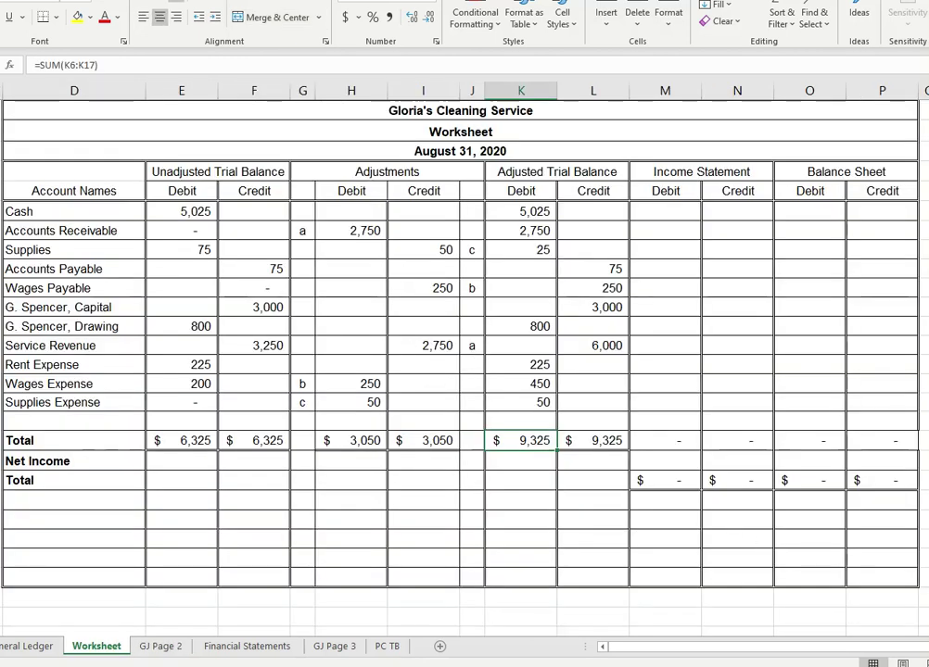
left_click(179, 650)
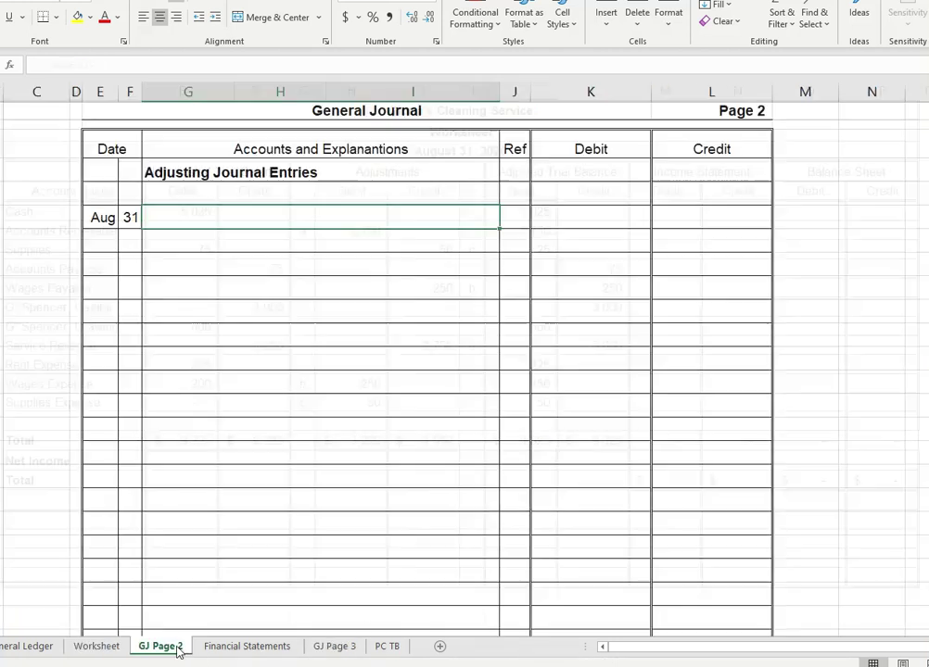
type("Acc")
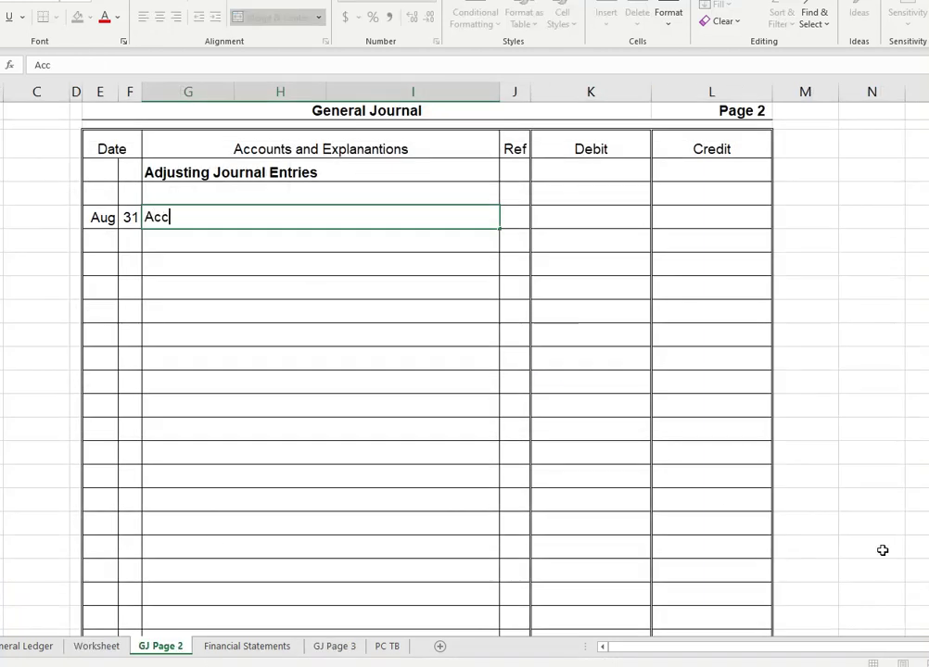
type("ounts Rece")
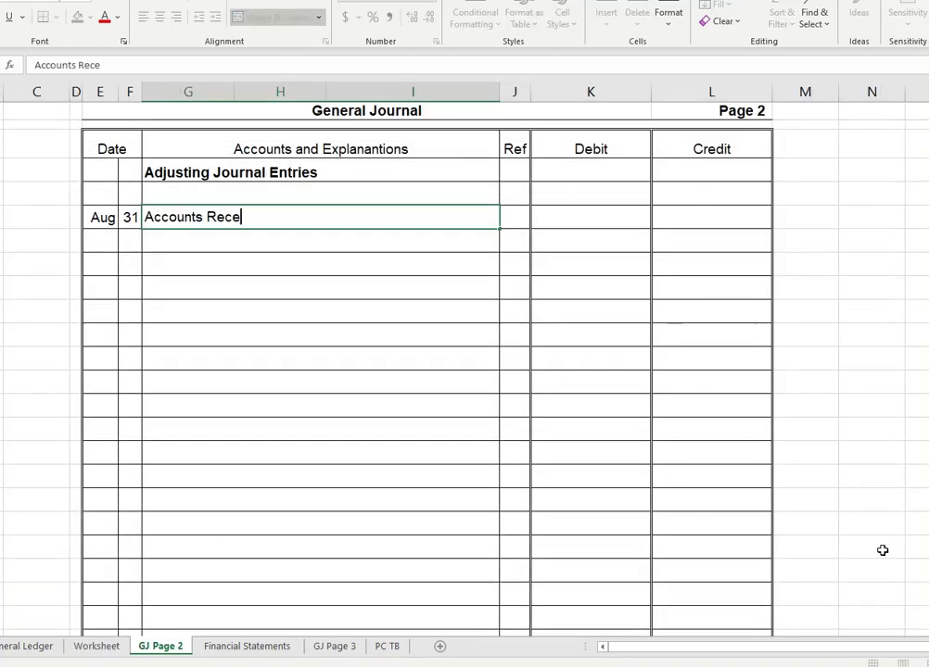
type("ivable")
key("Tab")
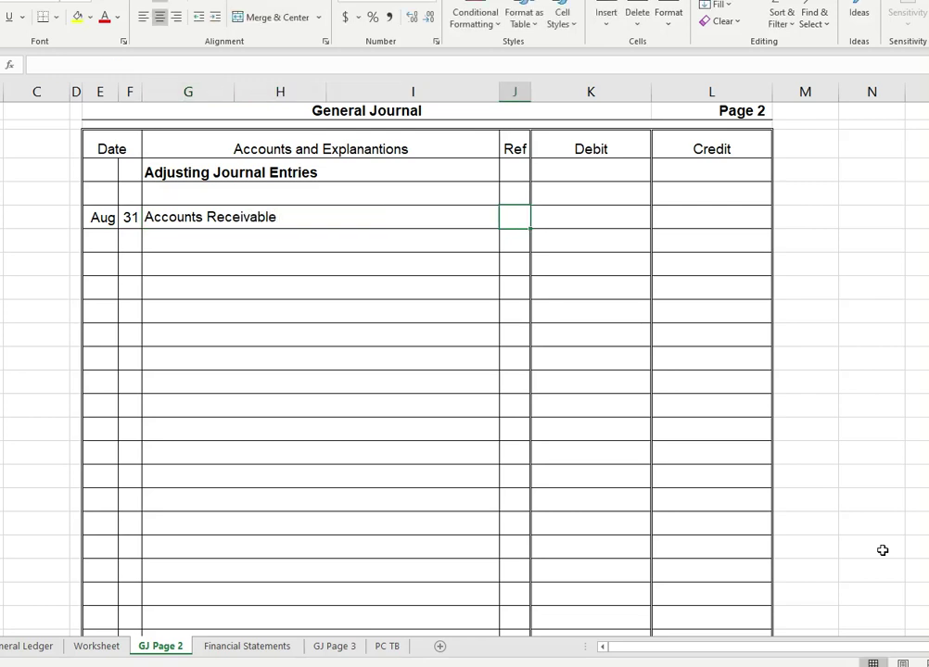
key("Tab")
type("2750")
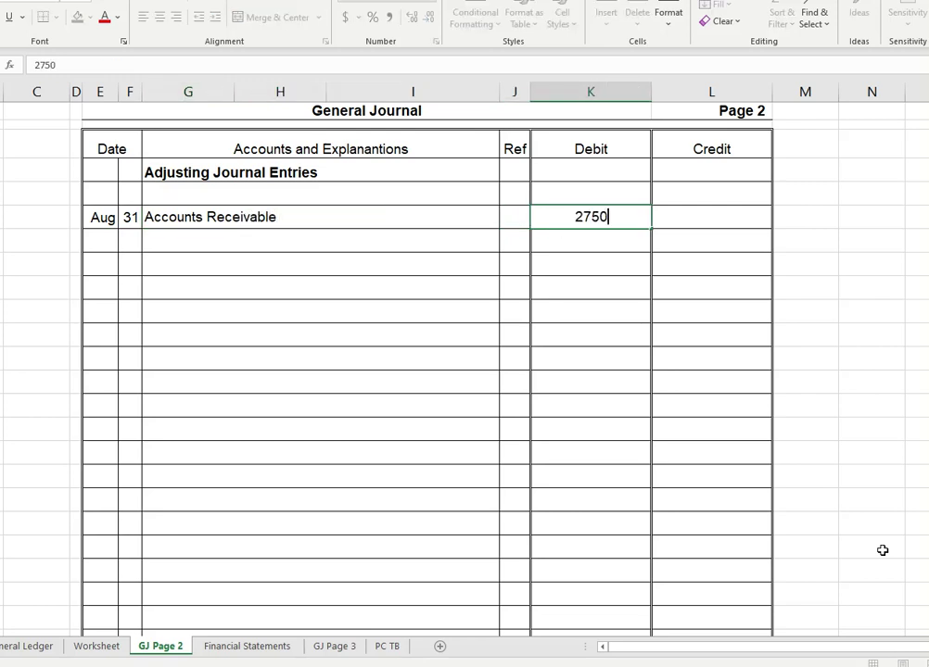
key("Return")
Record Service Revenue with a credit of 2,750 on the line below Accounts Receivable.
key("Left")
key("Left")
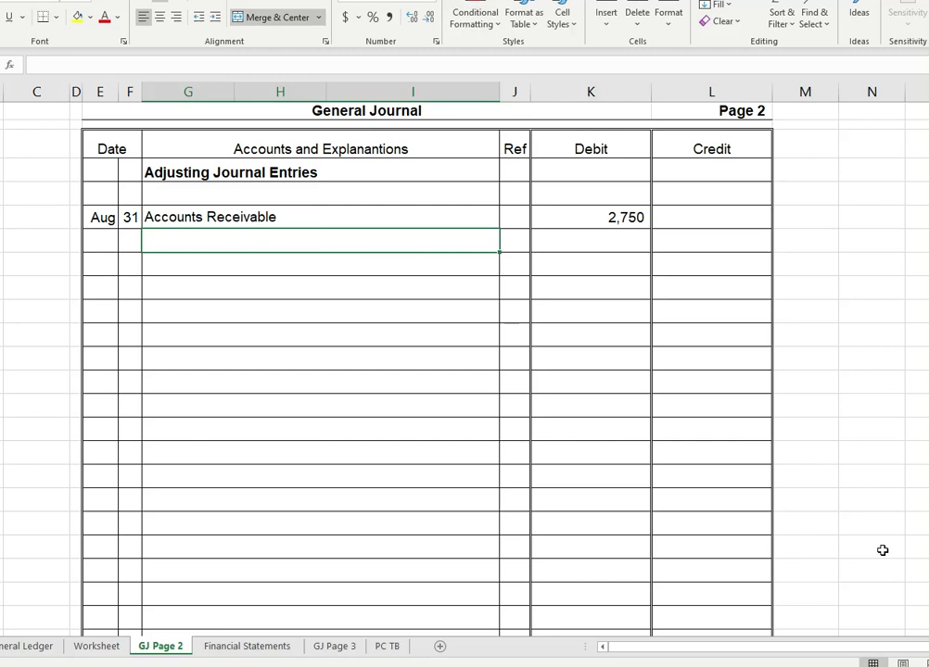
type("Servic")
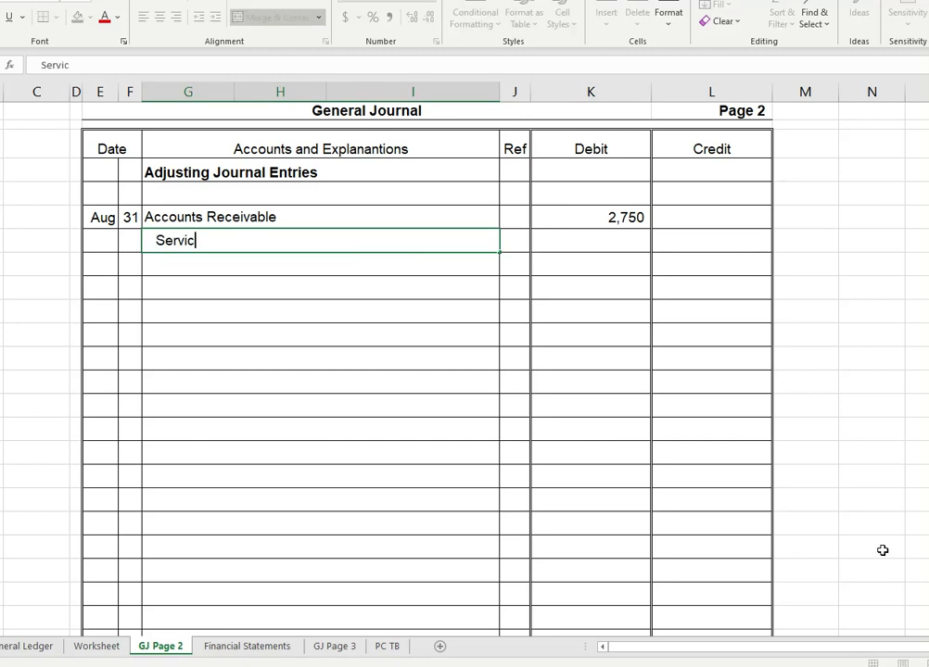
type("e Revenue")
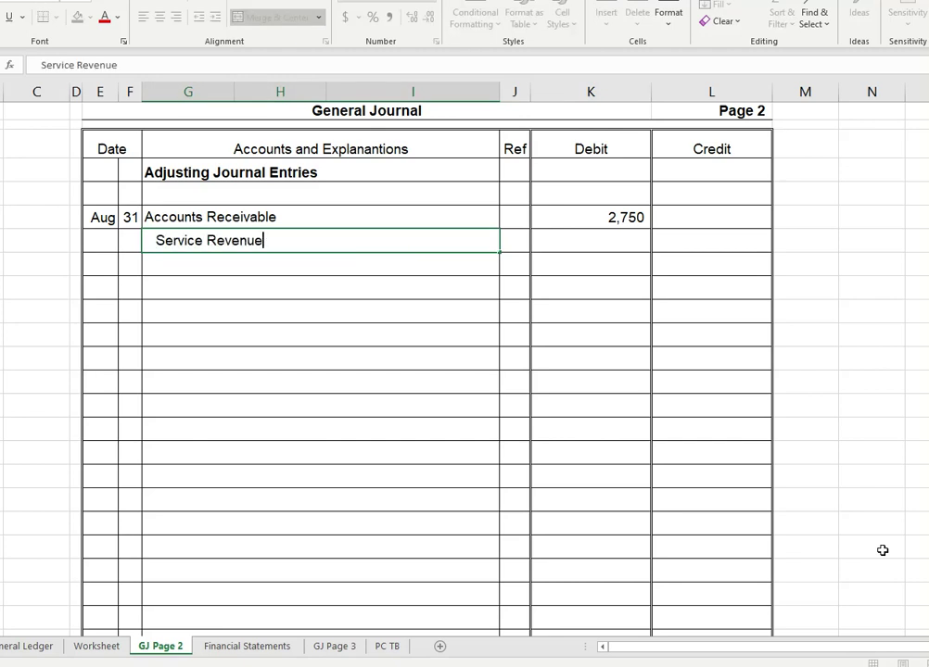
key("Right")
key("Right")
key("Right")
type("2750")
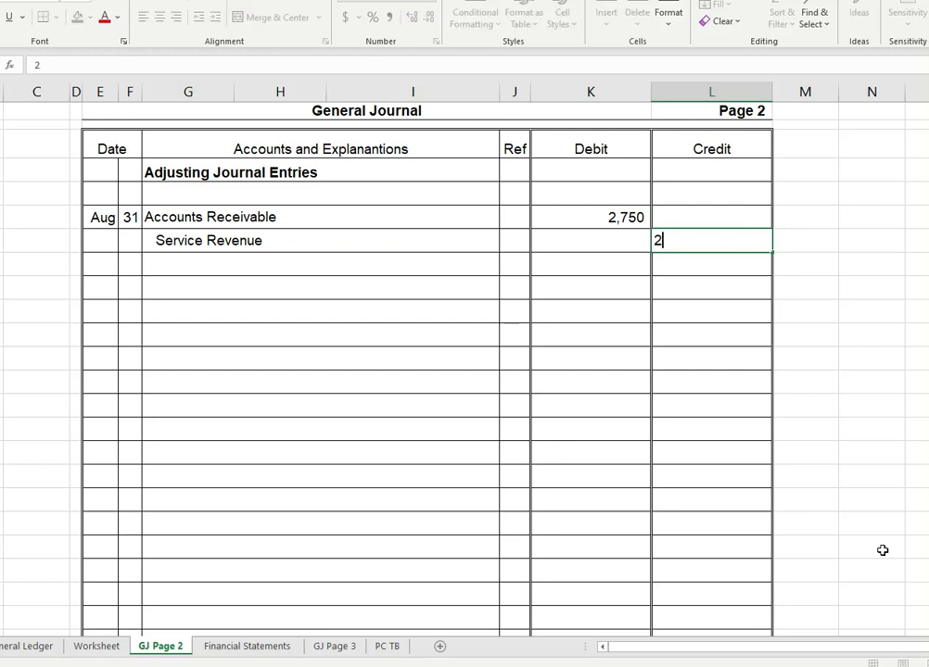
key("Return")
Add the explanation "To accrue revenue" beneath the Service Revenue line.
key("Left")
key("Left")
key("Left")
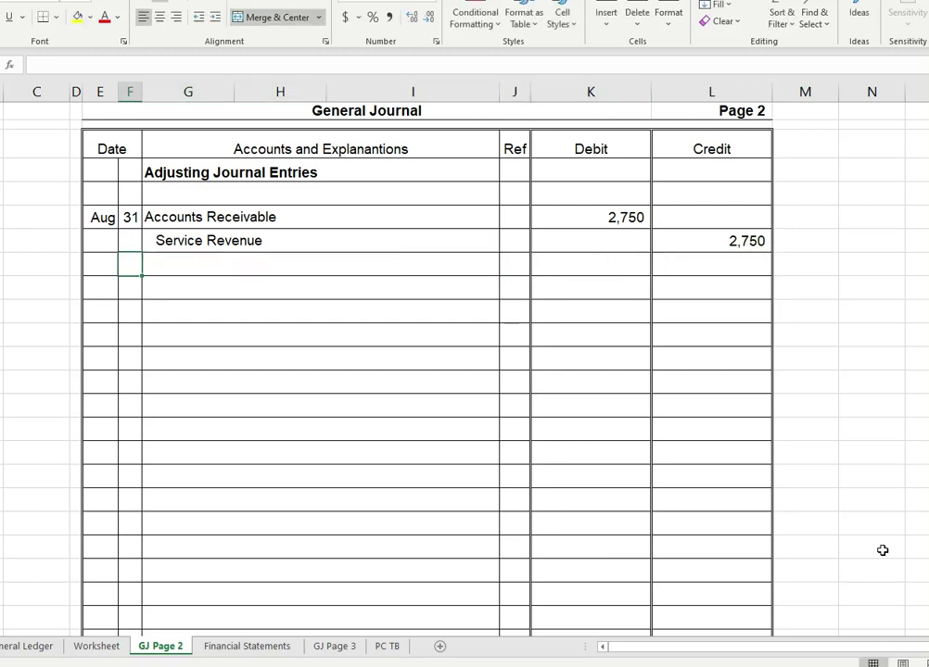
type("To accre")
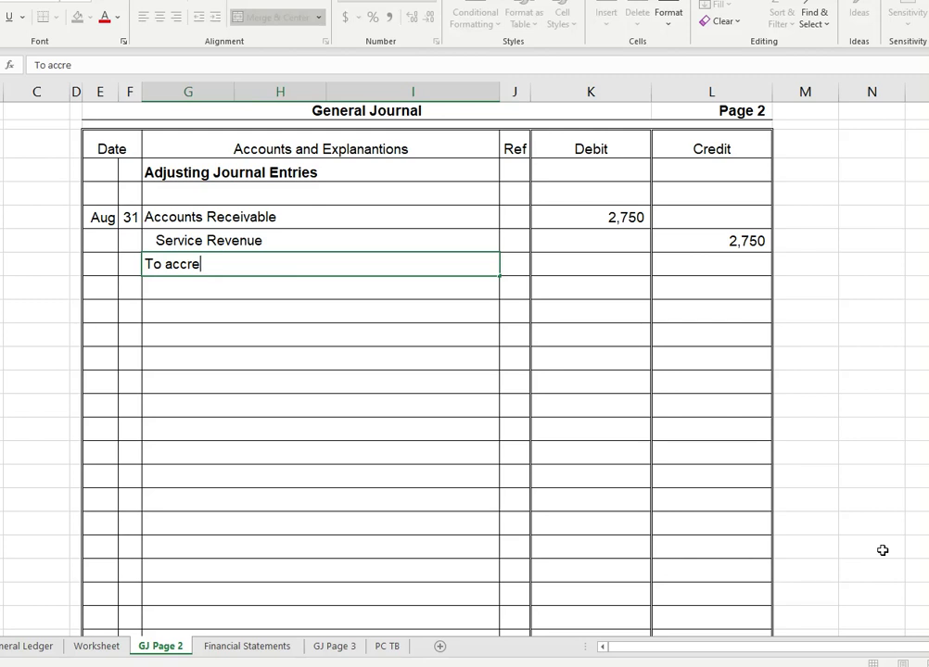
key("BackSpace")
type("ue revenue")
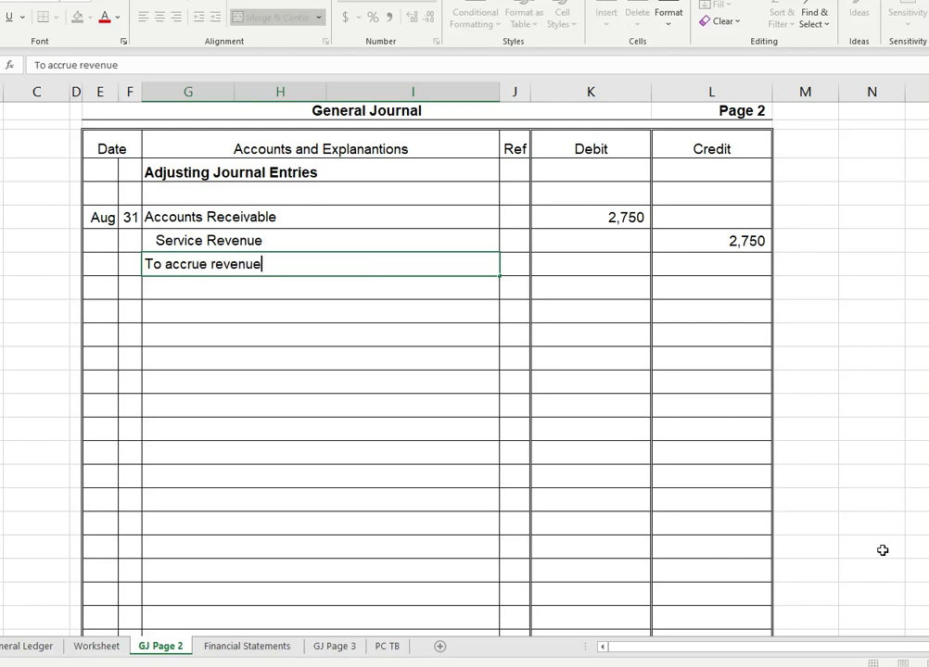
key("Return")
Date the second adjusting entry 31, leaving one blank line after the revenue explanation.
key("Left")
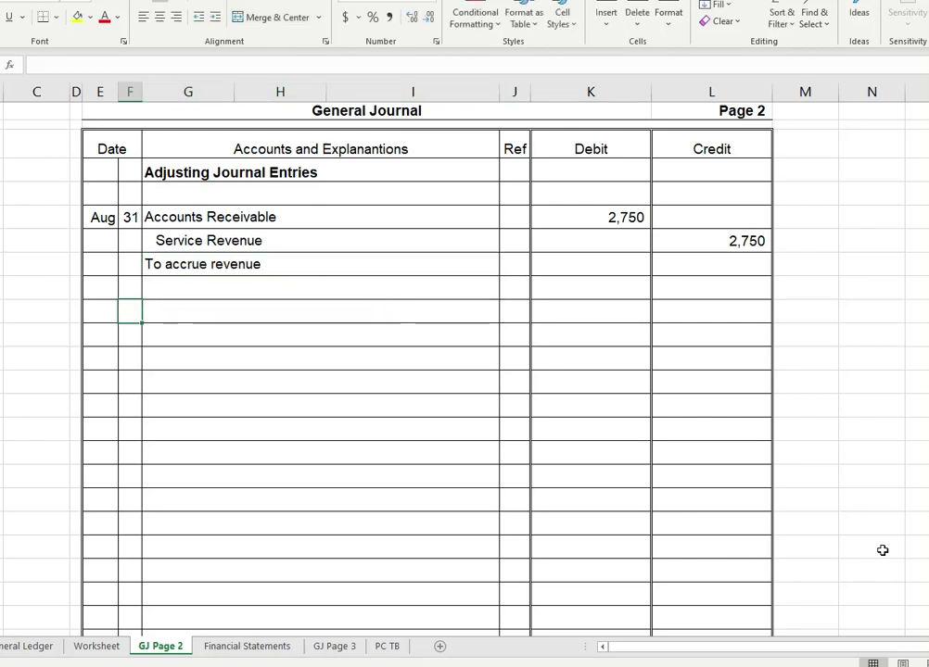
type("31")
key("Return")
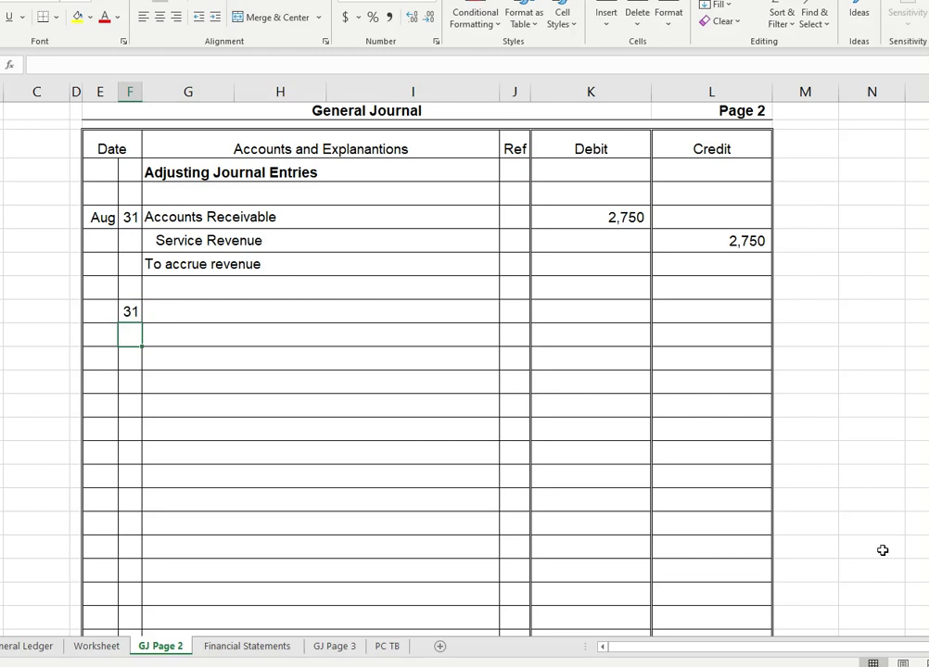
Look up adjustment b on the Worksheet sheet and journalize its 250 debit to Wages Expense in the second GJ Page 2 entry.
key("Up")
key("Right")
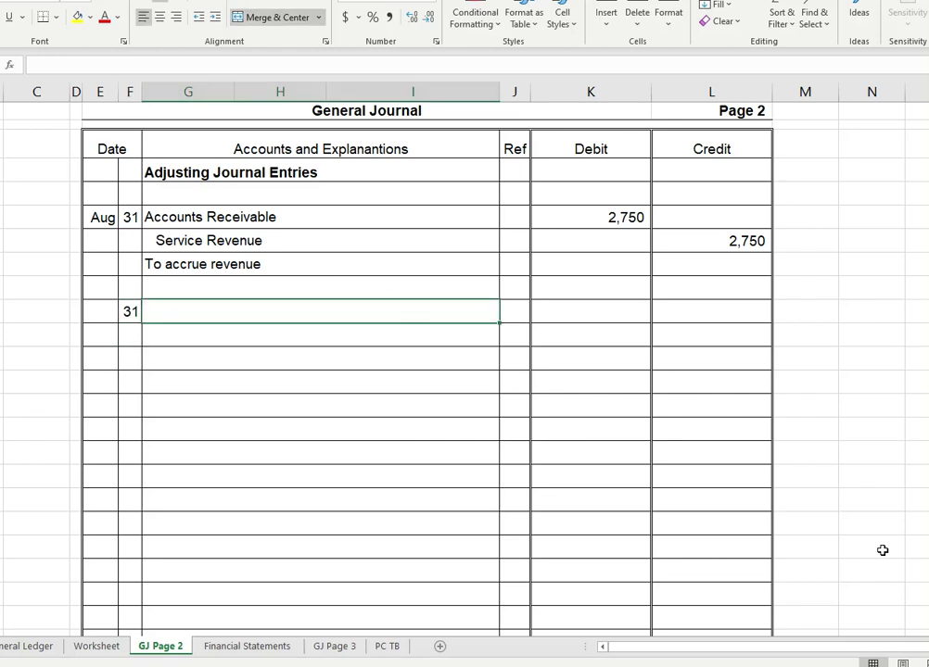
left_click(94, 646)
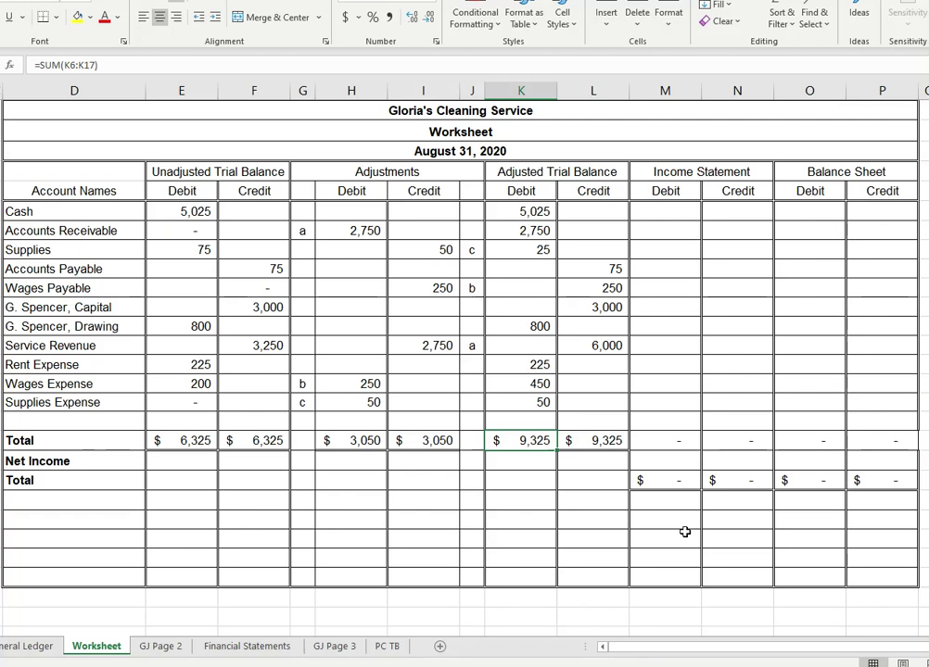
left_click(165, 647)
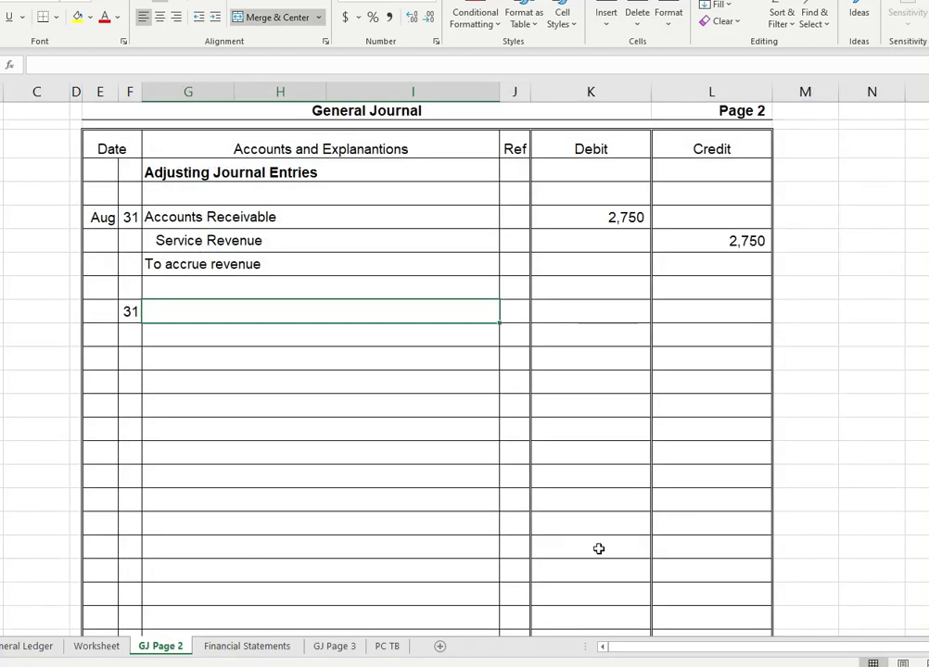
type("Wages E")
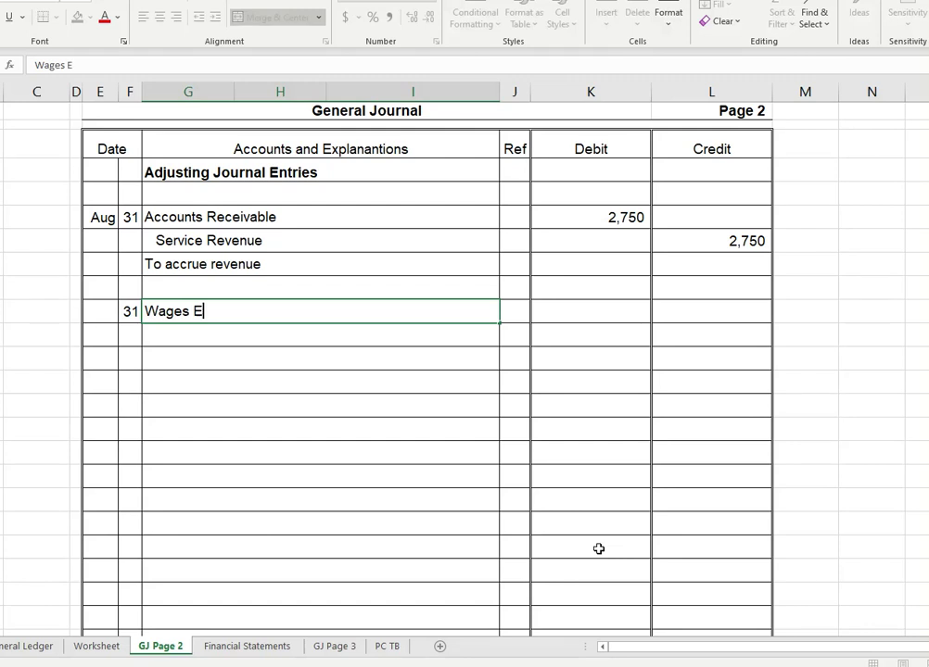
type("xpense")
key("Tab")
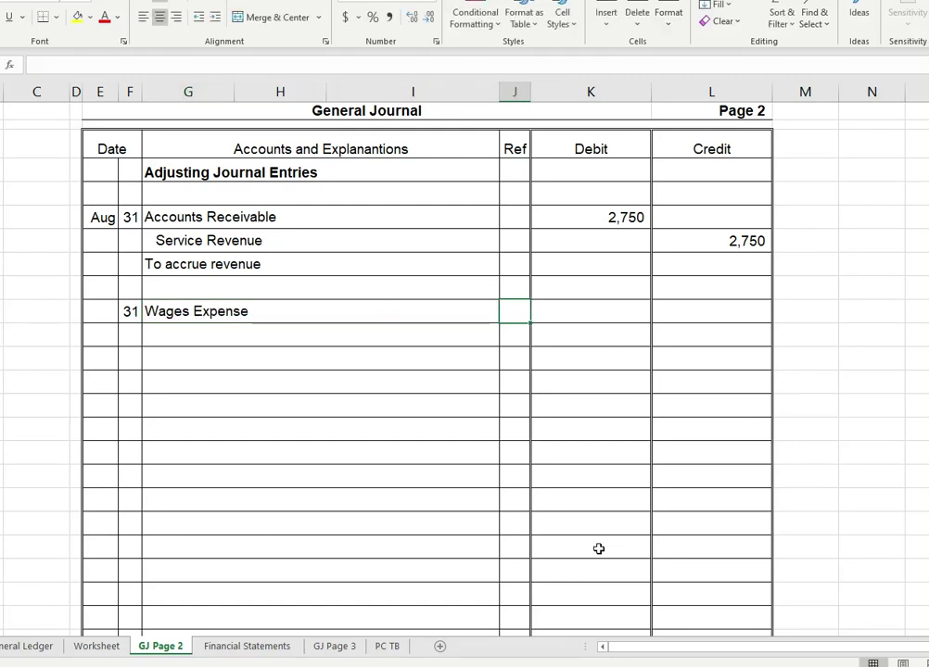
key("Tab")
type("250")
key("Return")
Record Wages Payable with a credit of 250 on the line below Wages Expense.
key("Left")
key("Left")
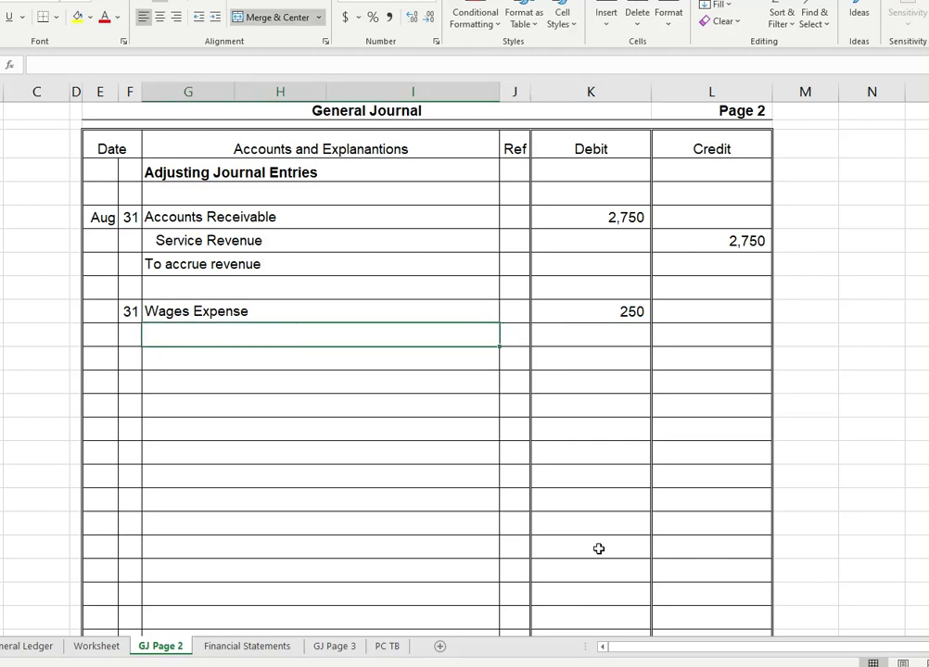
type("Wa")
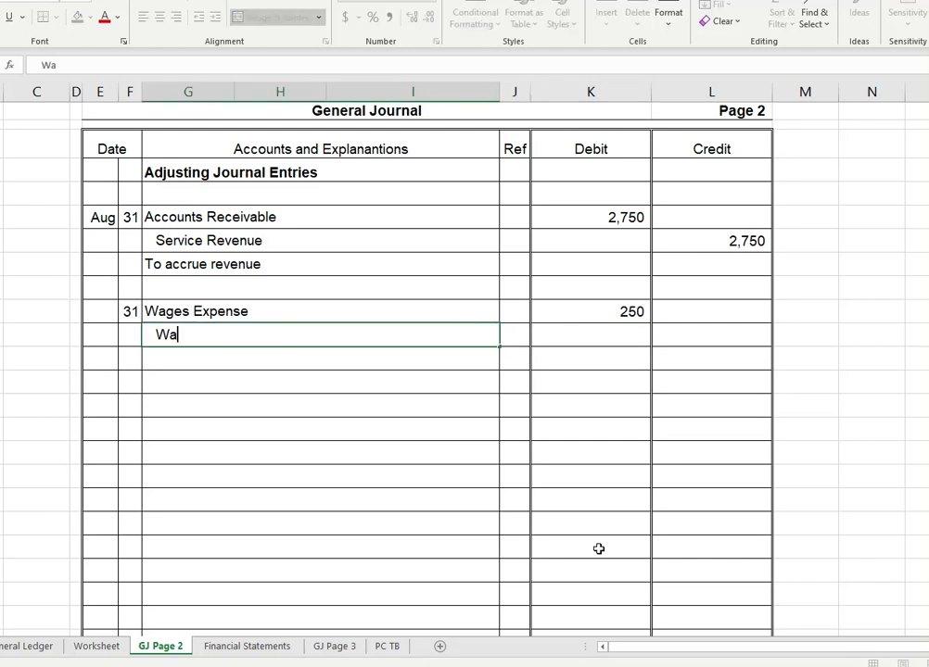
type("ges Payable")
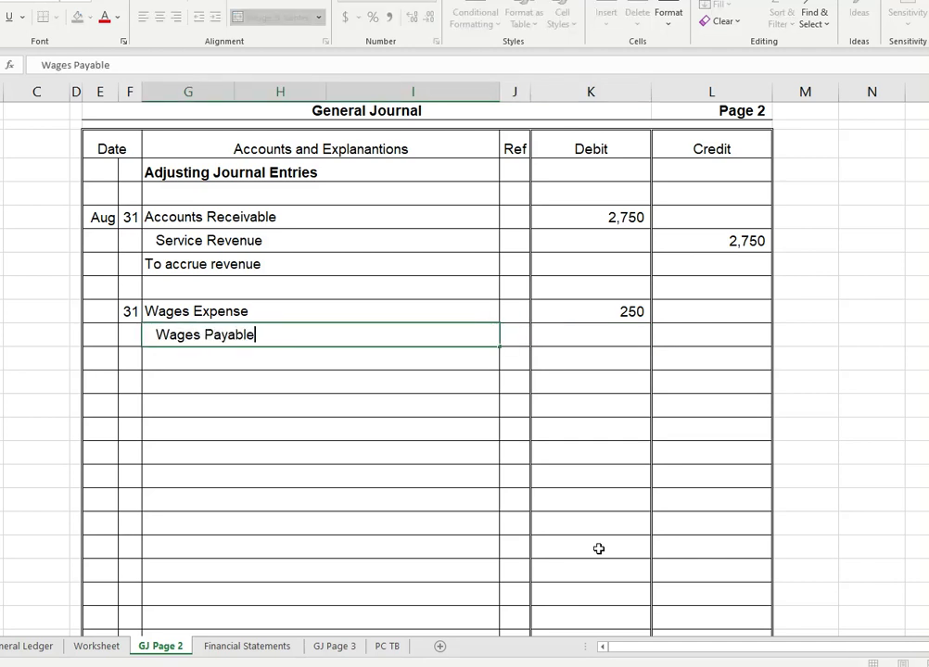
key("Right")
key("Right")
key("Right")
type("250")
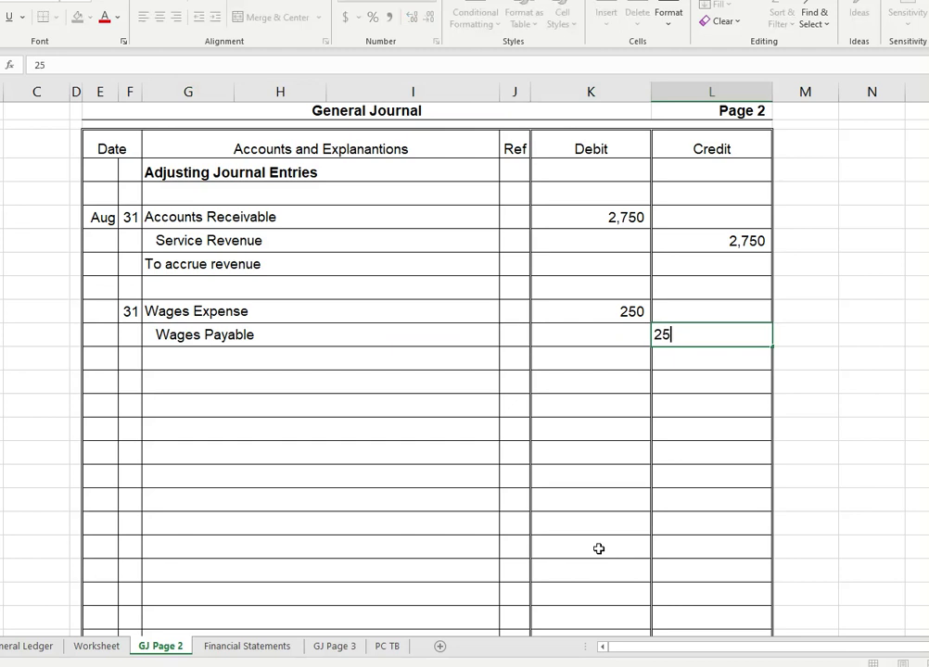
key("Return")
Add the explanation "To accrue wages" beneath the Wages Payable line.
key("Left")
key("Left")
key("Left")
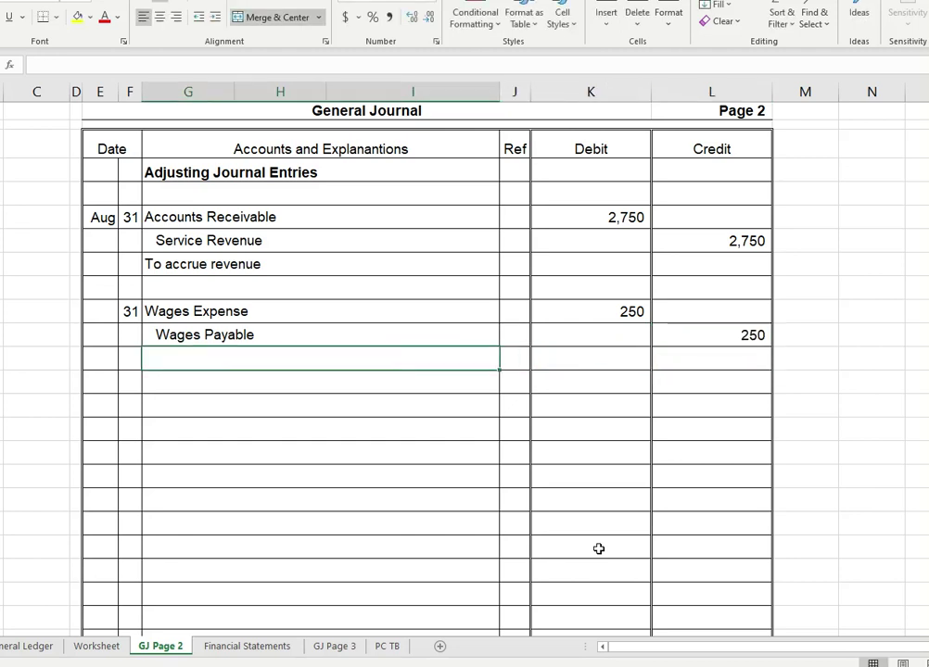
type("To a")
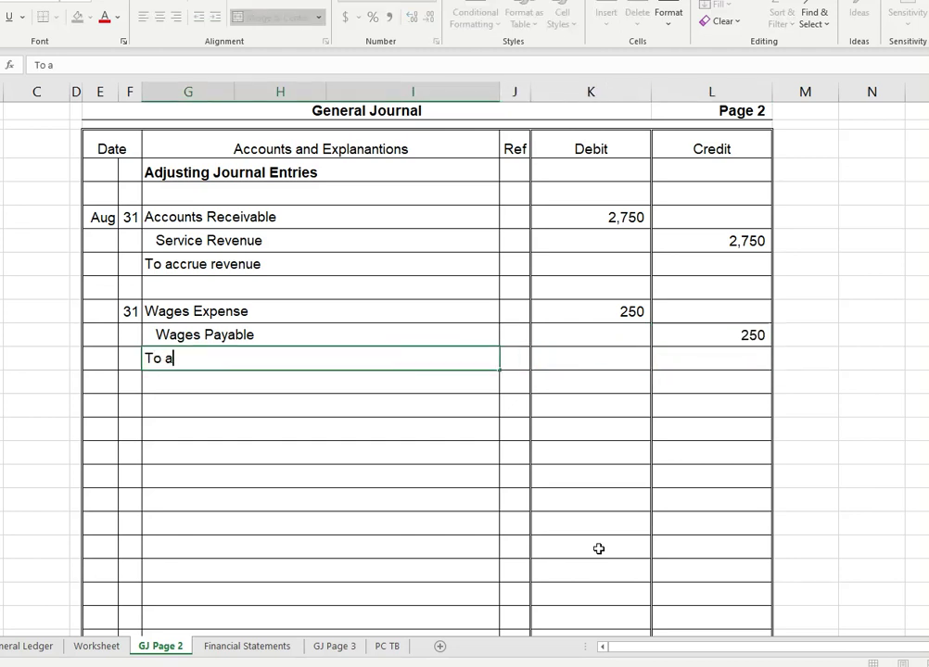
type("ccrue wages")
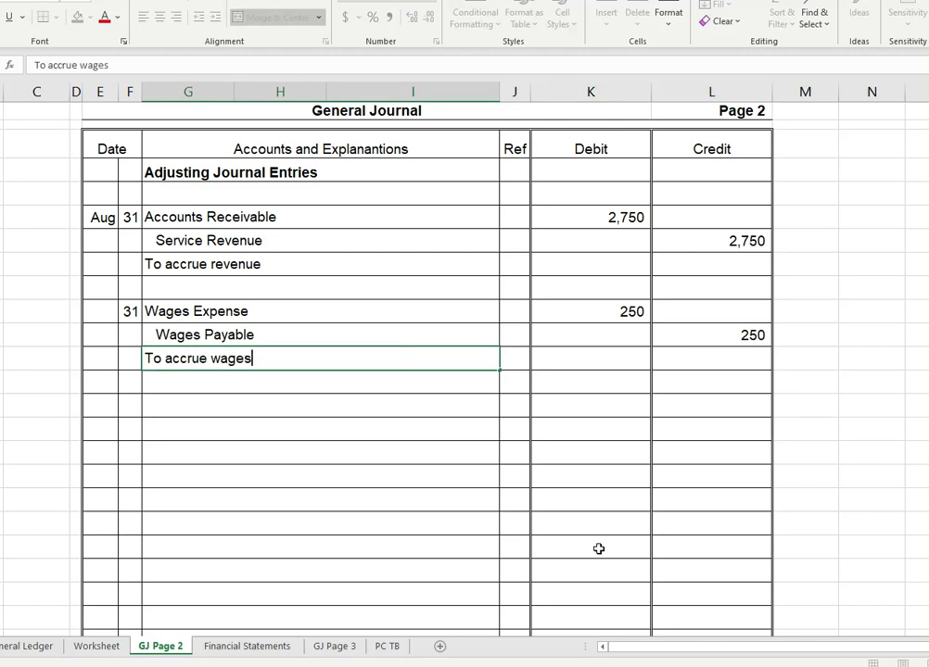
key("Return")
Date the third adjusting entry 31, leaving one blank line after the wages explanation.
key("Down")
key("Left")
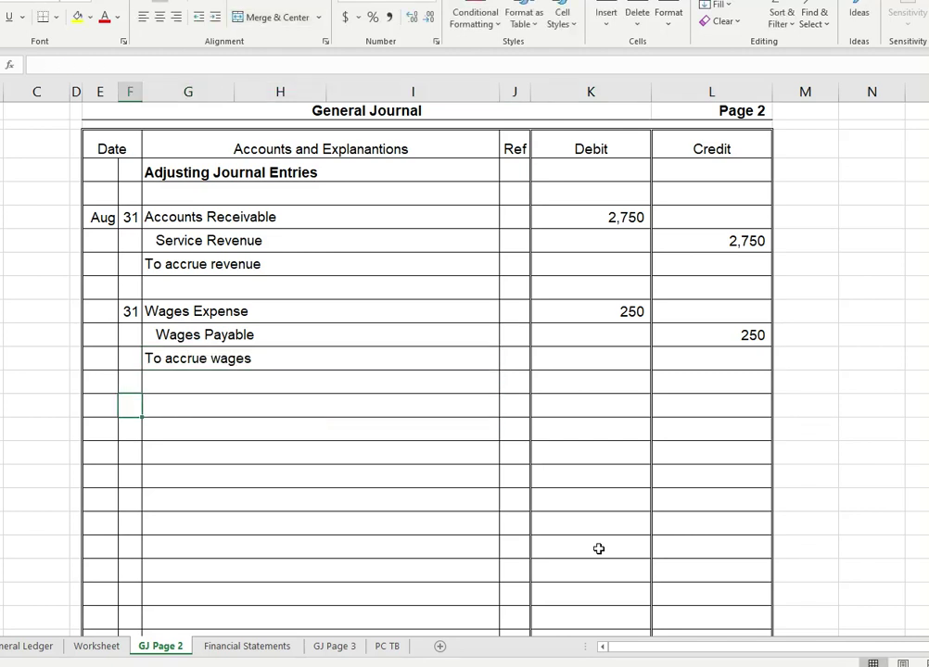
type("31")
key("Return")
Look up adjustment c on the Worksheet sheet and journalize its 50 debit to Supplies Expense in the third GJ Page 2 entry.
key("Up")
key("Right")
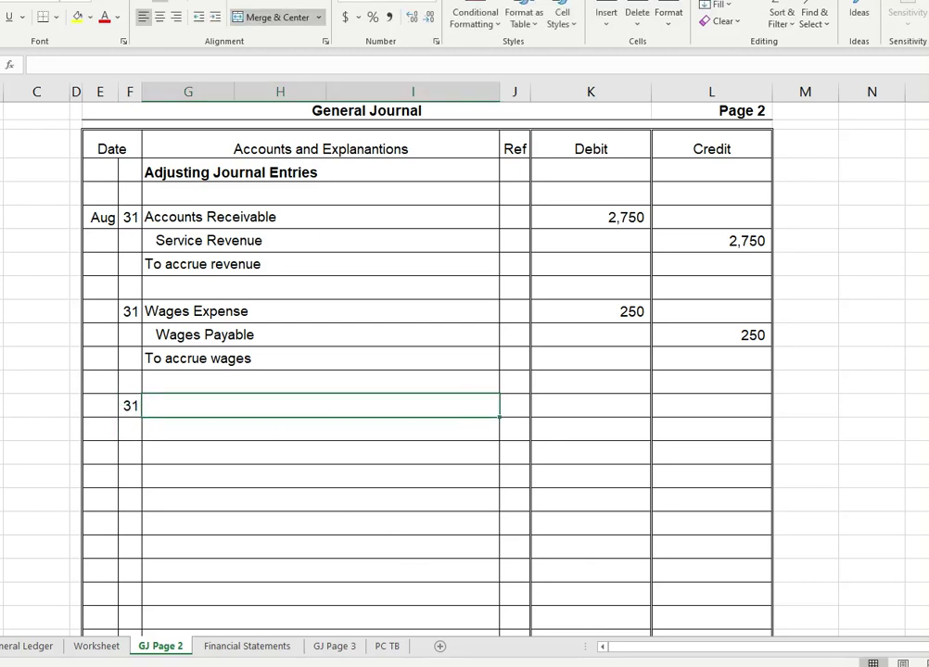
left_click(88, 651)
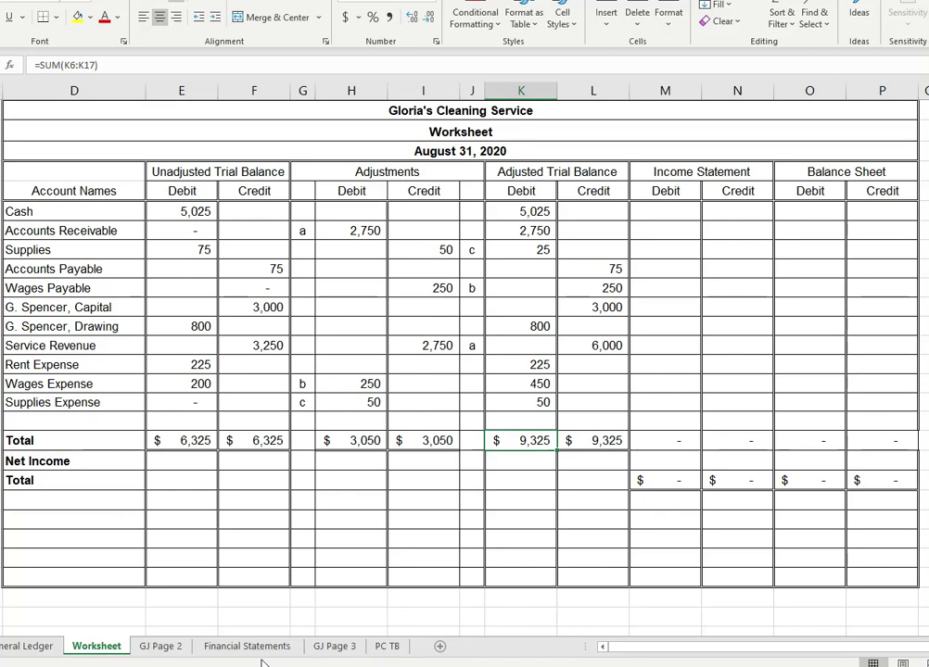
left_click(163, 647)
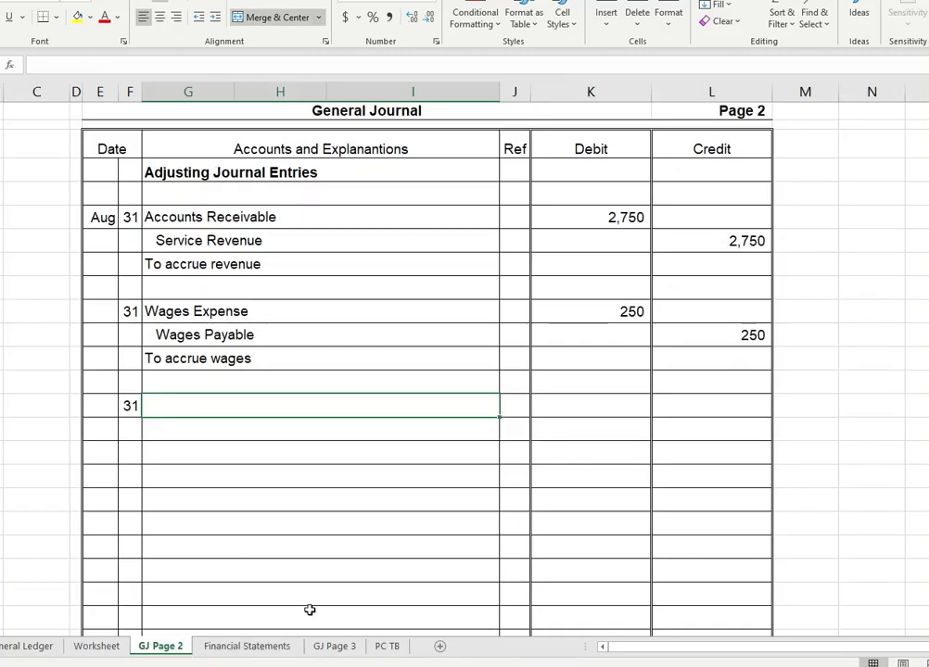
type("Supplies Expense")
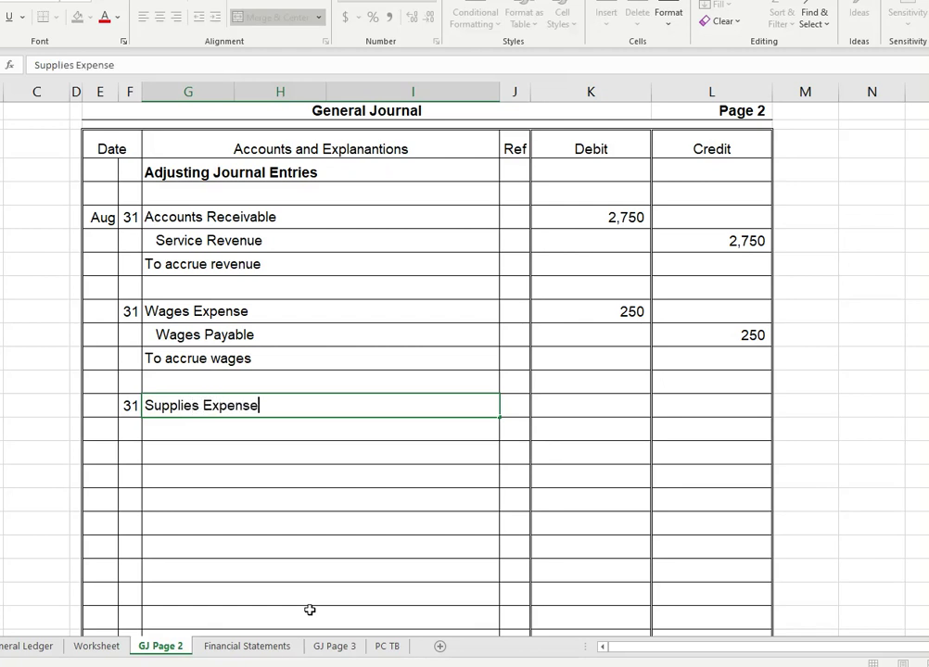
key("Tab")
key("Tab")
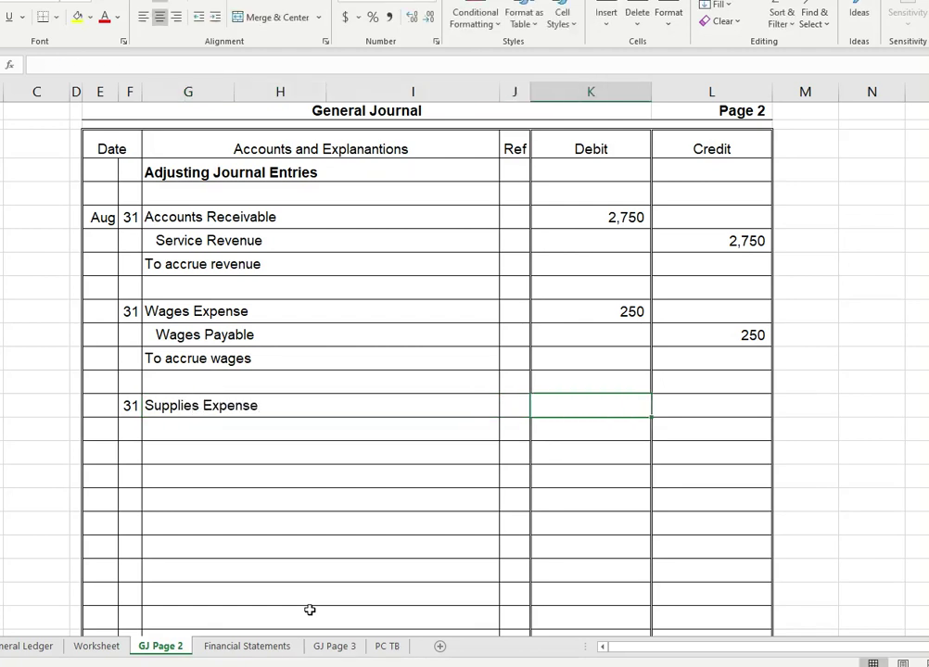
type("50")
key("Return")
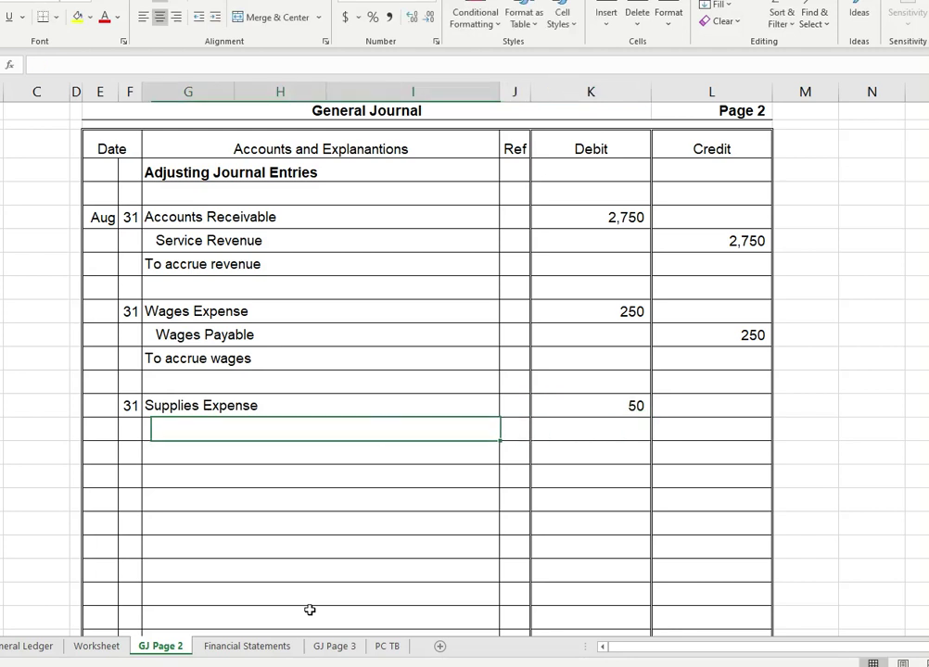
Record Supplies with a credit of 50 on the line below Supplies Expense.
type("S")
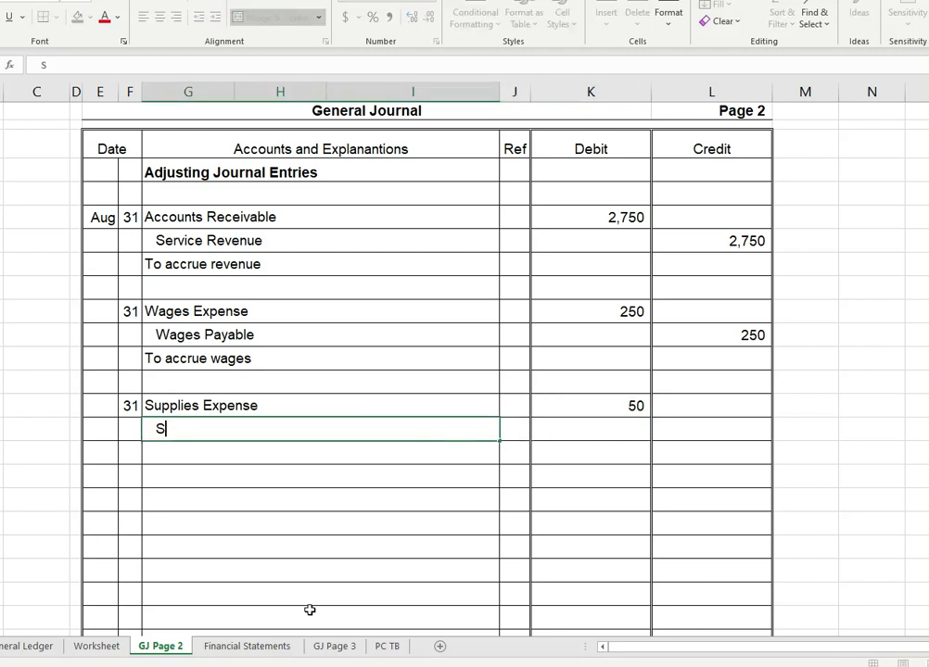
type("upplies")
key("Tab")
key("Tab")
key("Tab")
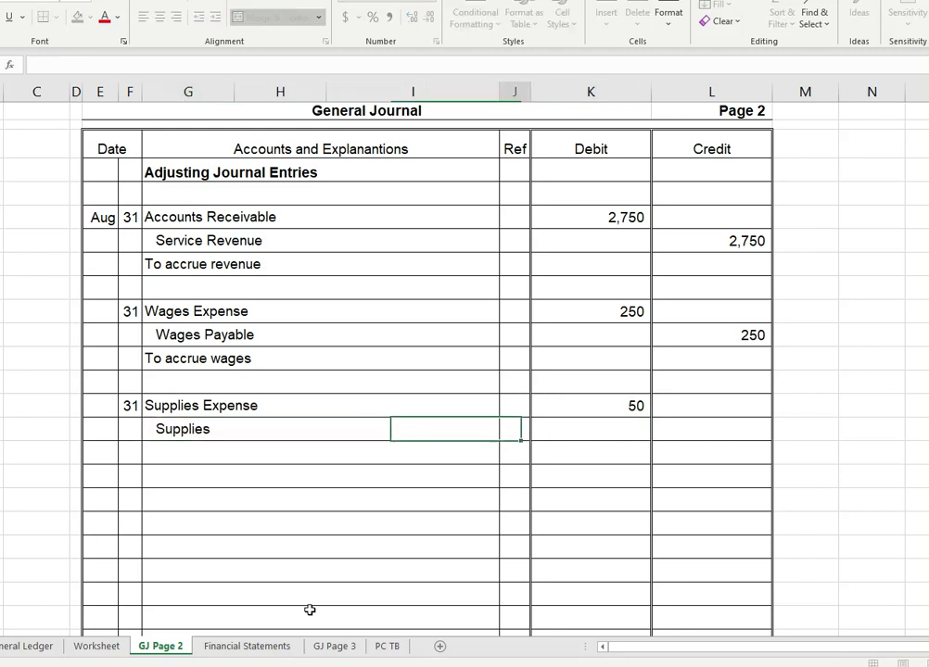
type("50")
key("Return")
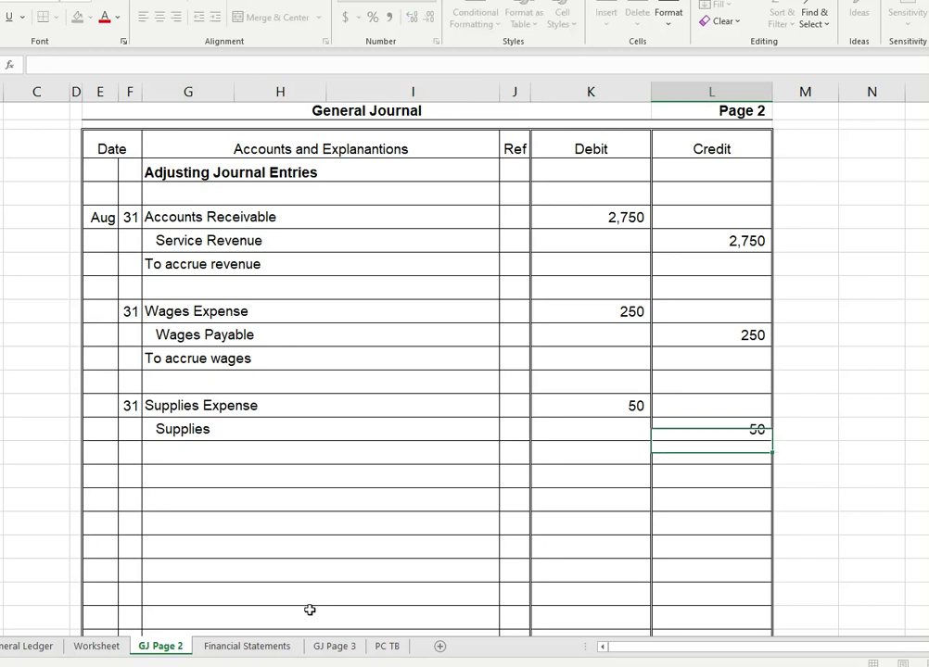
Add the explanation "To record supplies used" beneath the Supplies line, checking the Part B instructions for the posting requirements.
key("Left")
key("Left")
key("Left")
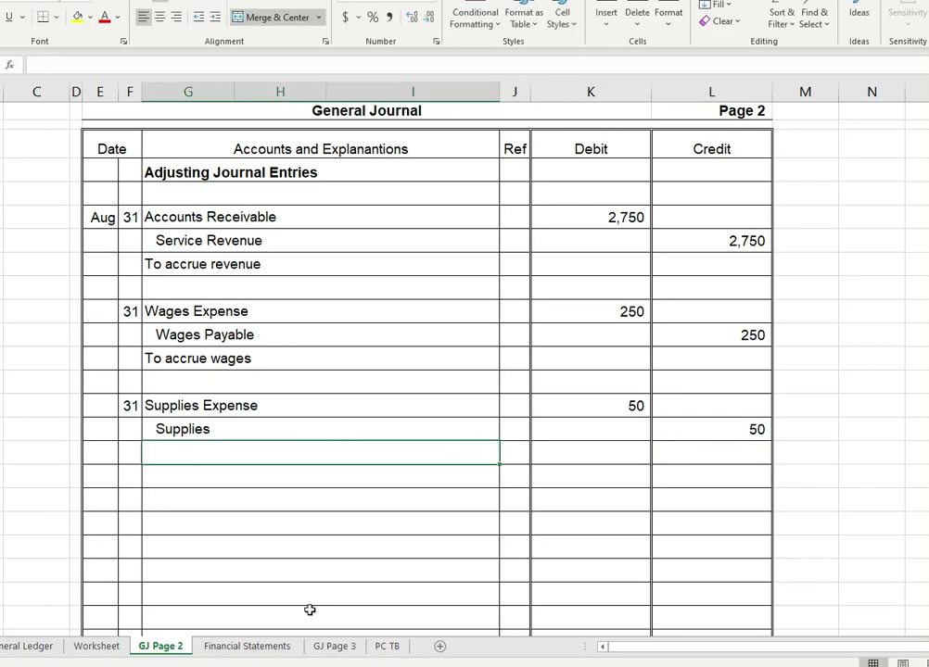
type("To reco")
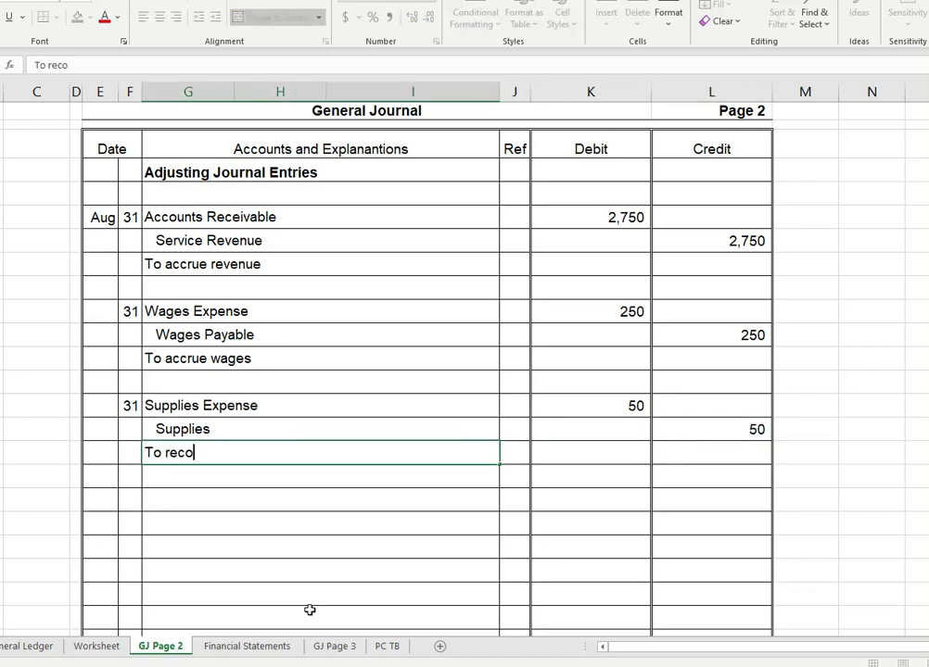
type("rd supplies used")
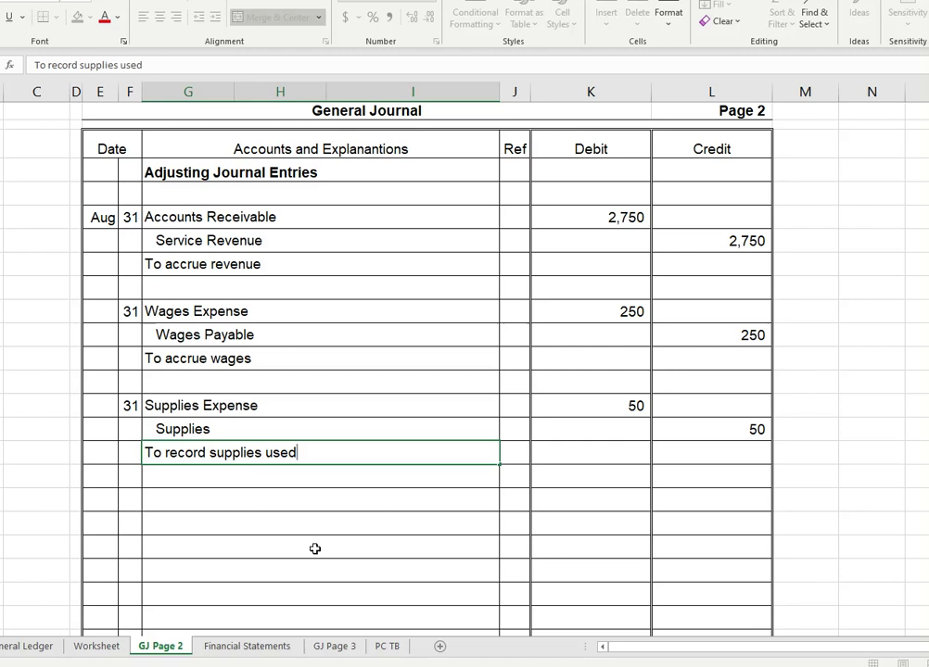
key("alt+Tab")
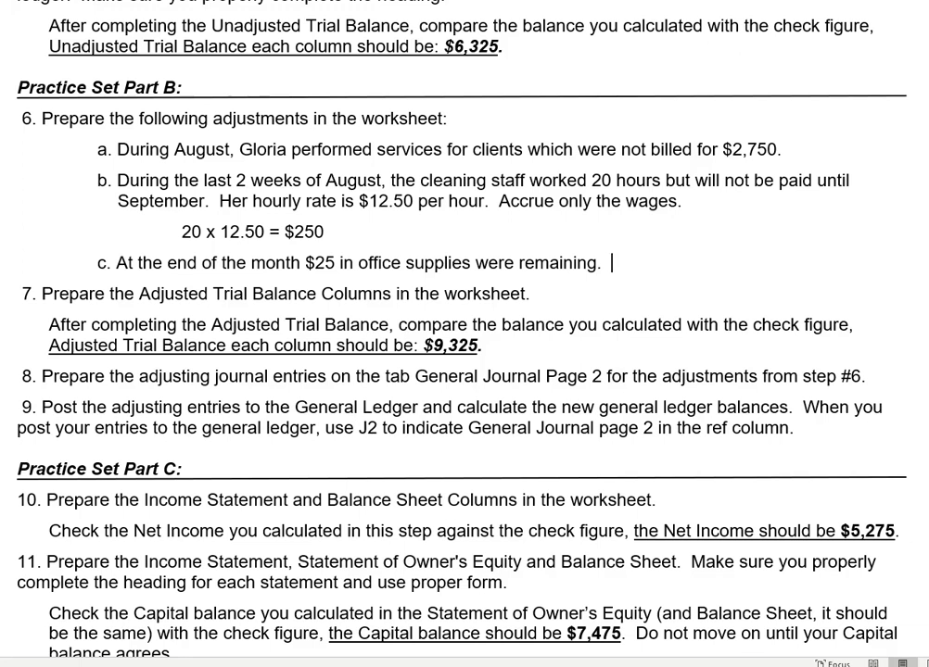
key("alt+Tab")
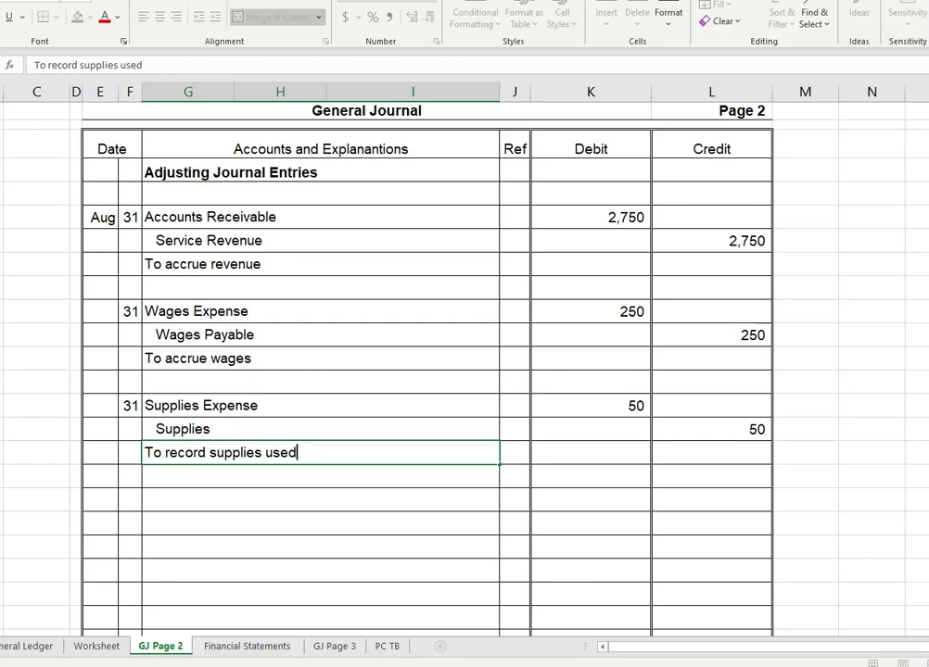
left_click(182, 595)
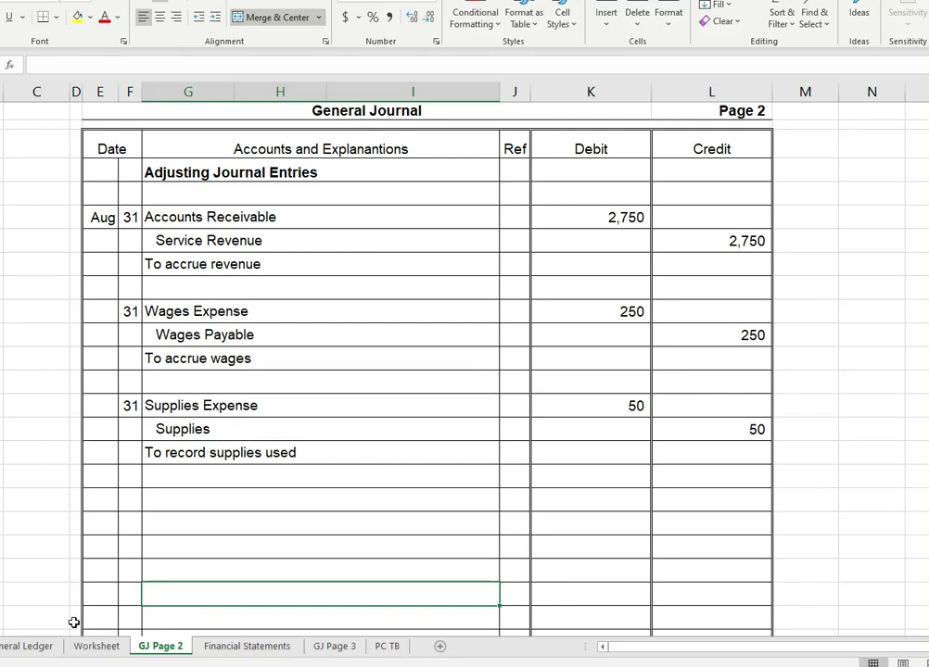
Start a posting line in the General Ledger's Accounts Receivable account, dated Aug 31 with reference J2.
left_click(42, 649)
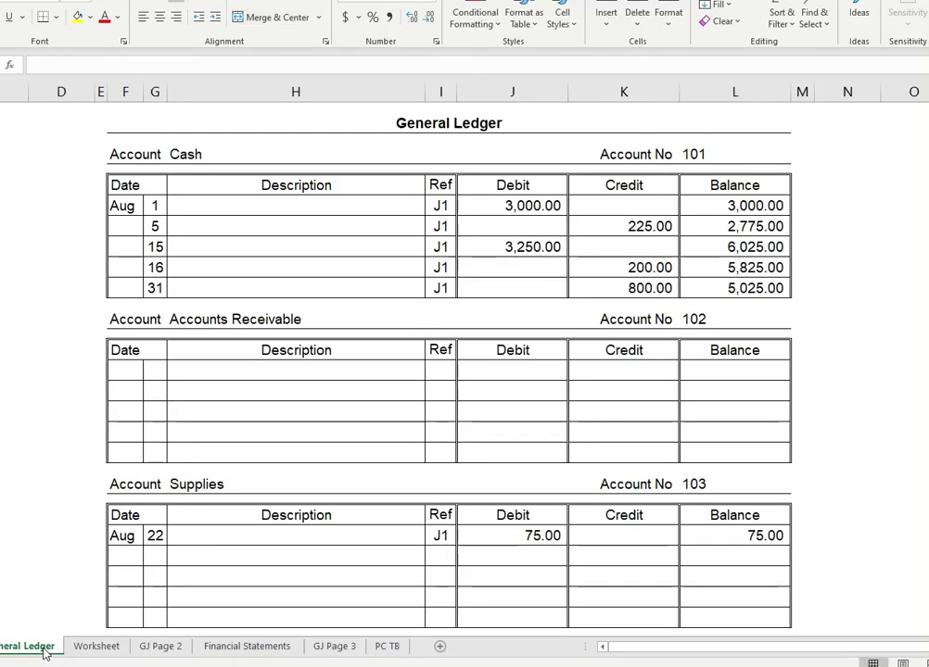
left_click(125, 369)
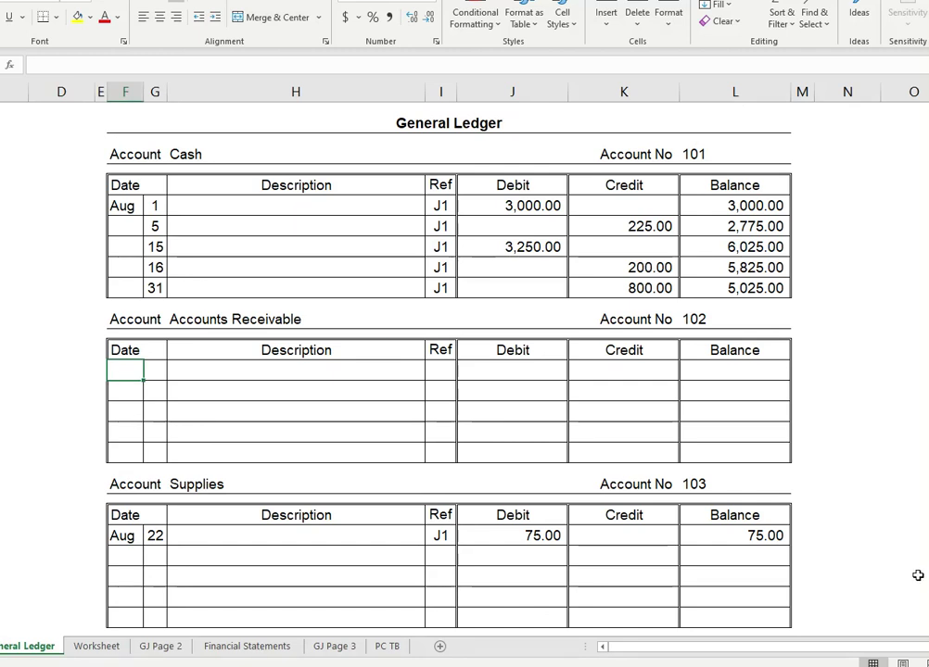
type("Aug")
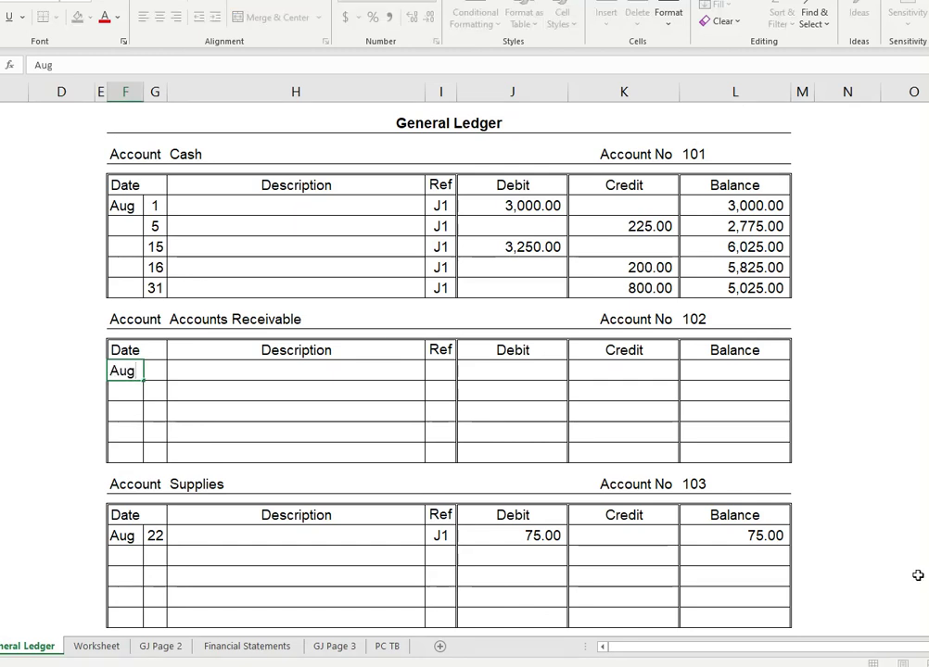
key("Tab")
type("31")
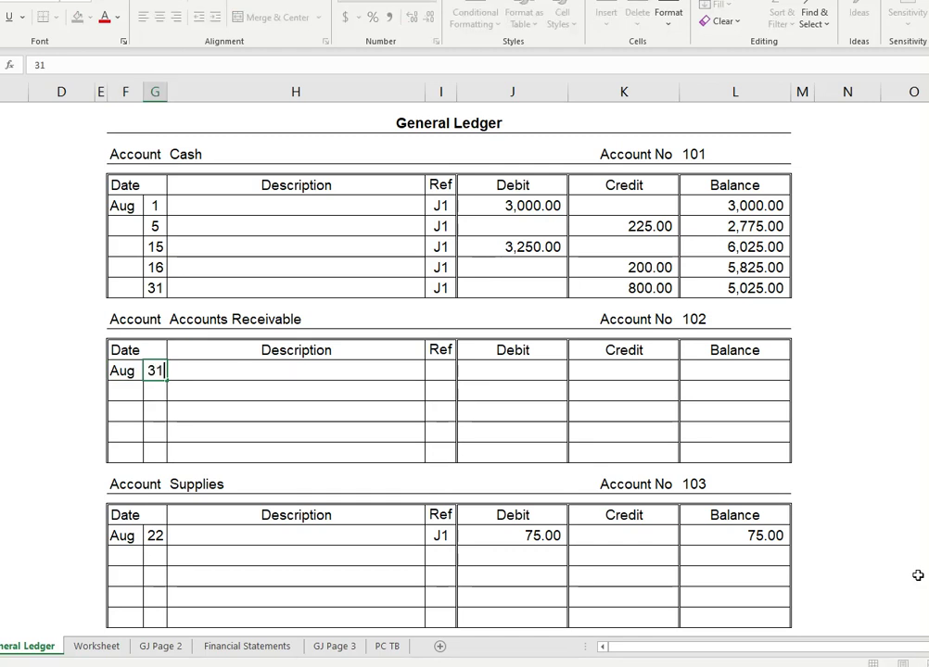
key("Tab")
key("Tab")
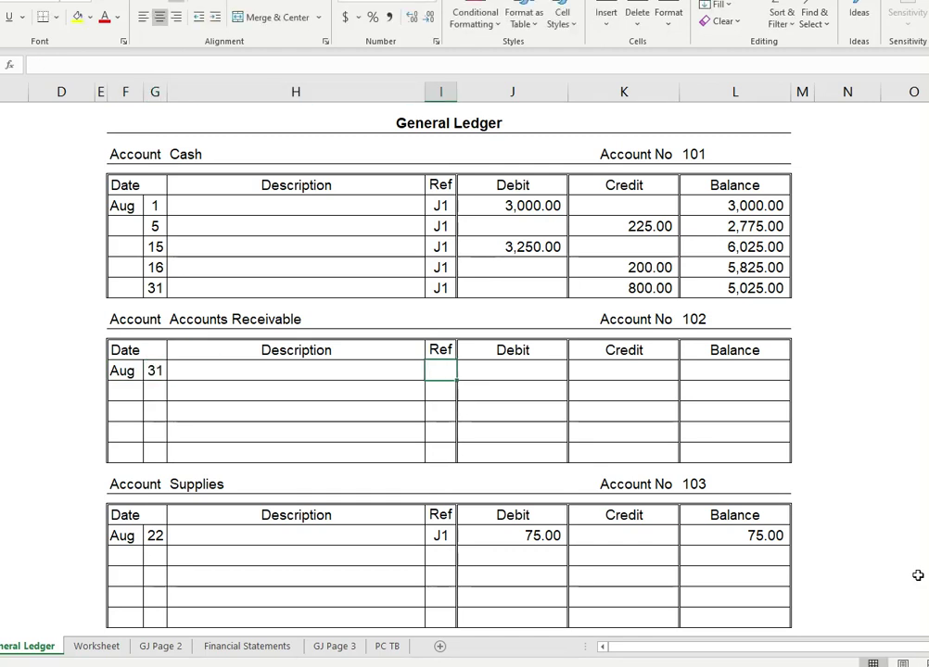
type("J2")
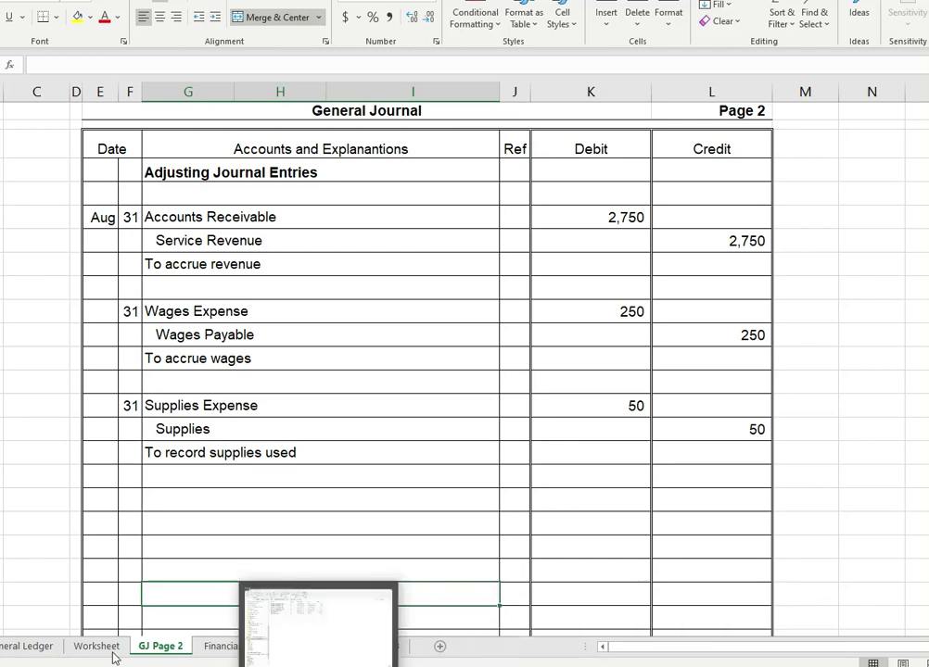
Post the 2,750 debit to the Accounts Receivable ledger account and enter its balance of 2,750.
left_click(14, 647)
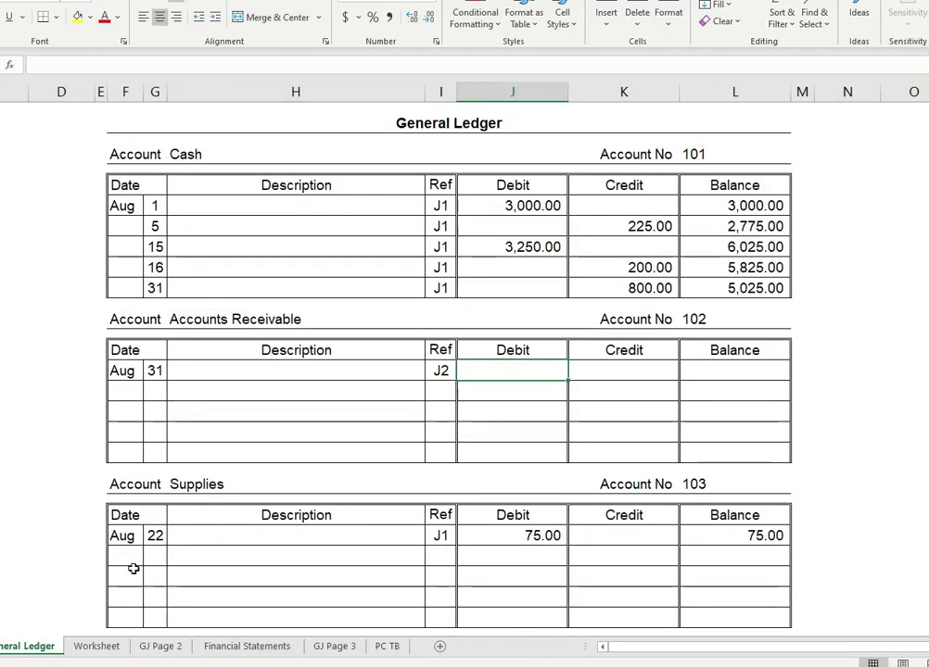
type("2750")
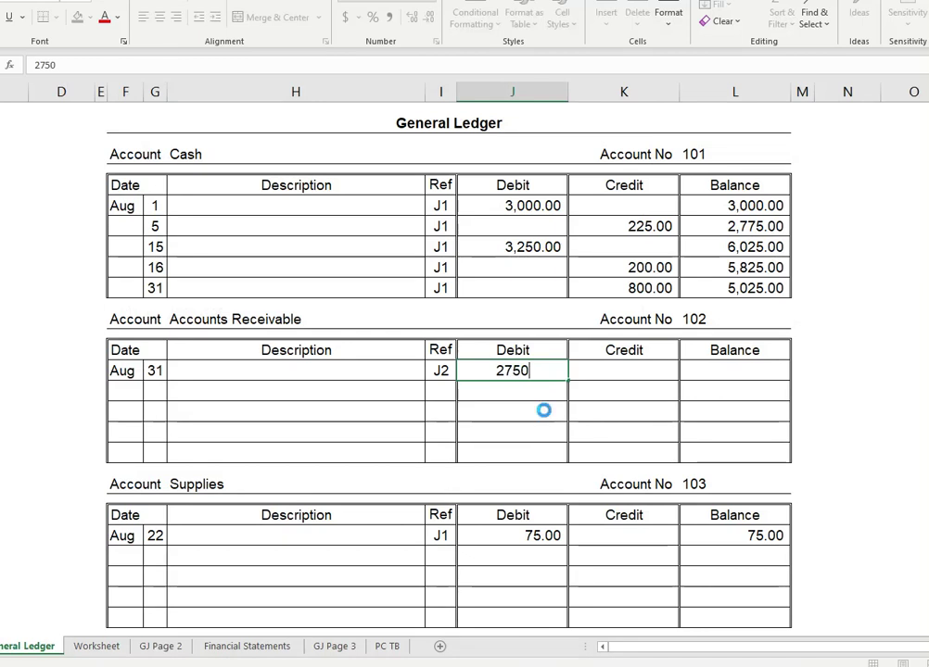
key("Return")
key("Up")
key("Right")
key("Right")
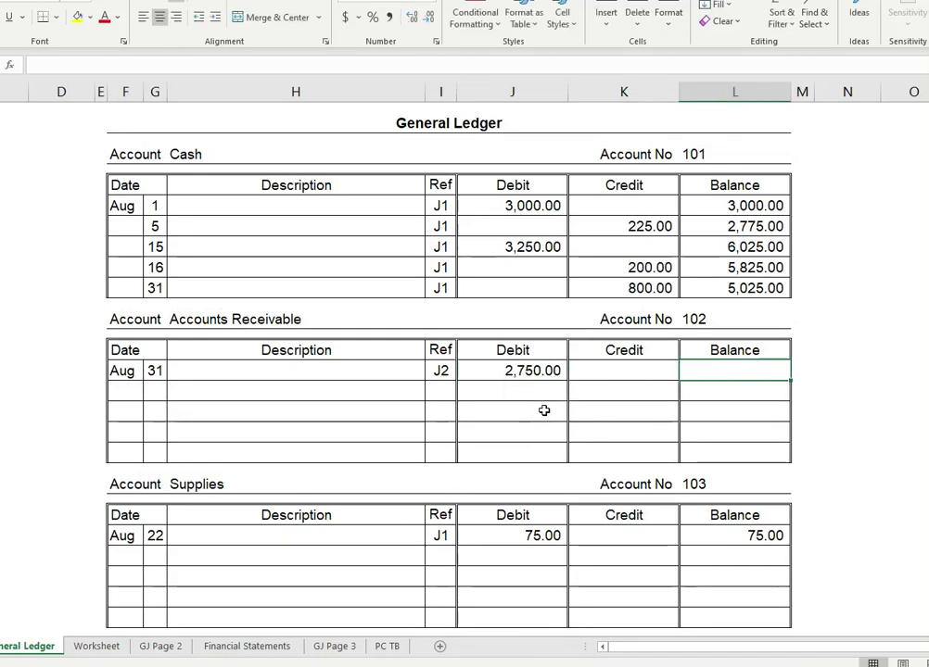
type("2750")
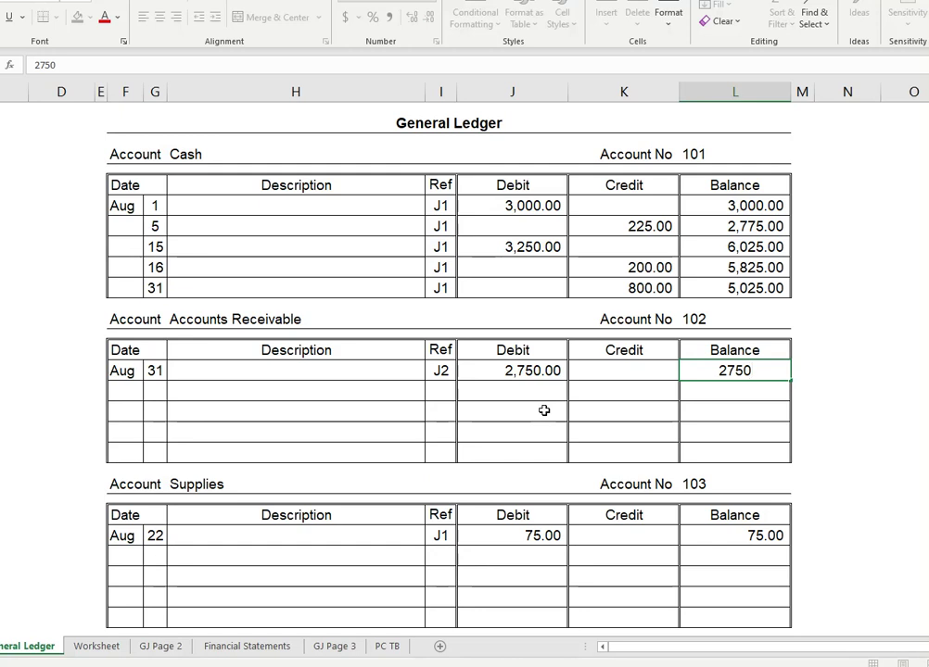
key("Return")
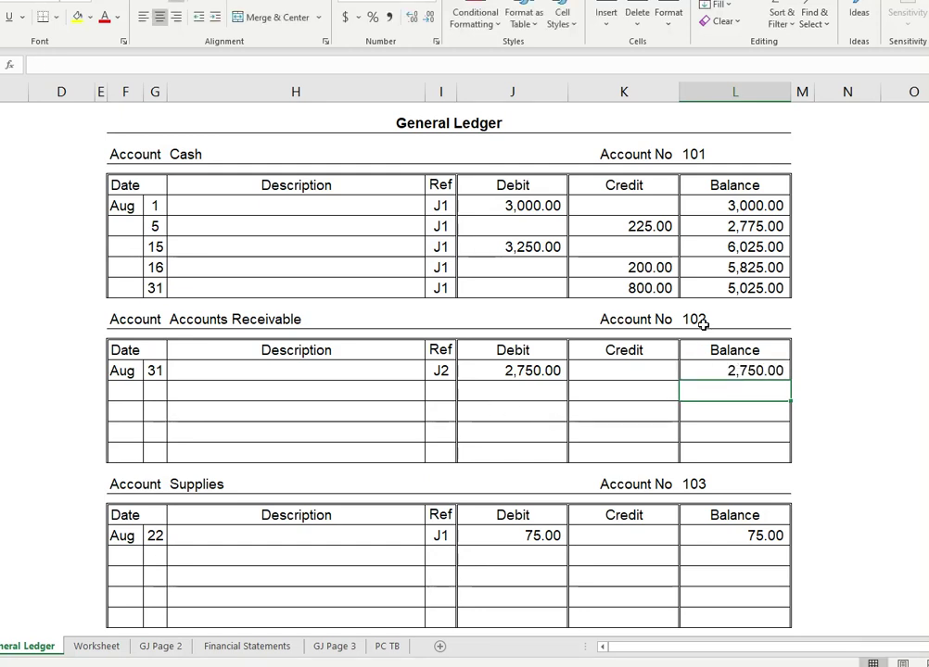
Enter posting reference 102 for the Accounts Receivable line on GJ Page 2.
left_click(157, 646)
left_click(514, 217)
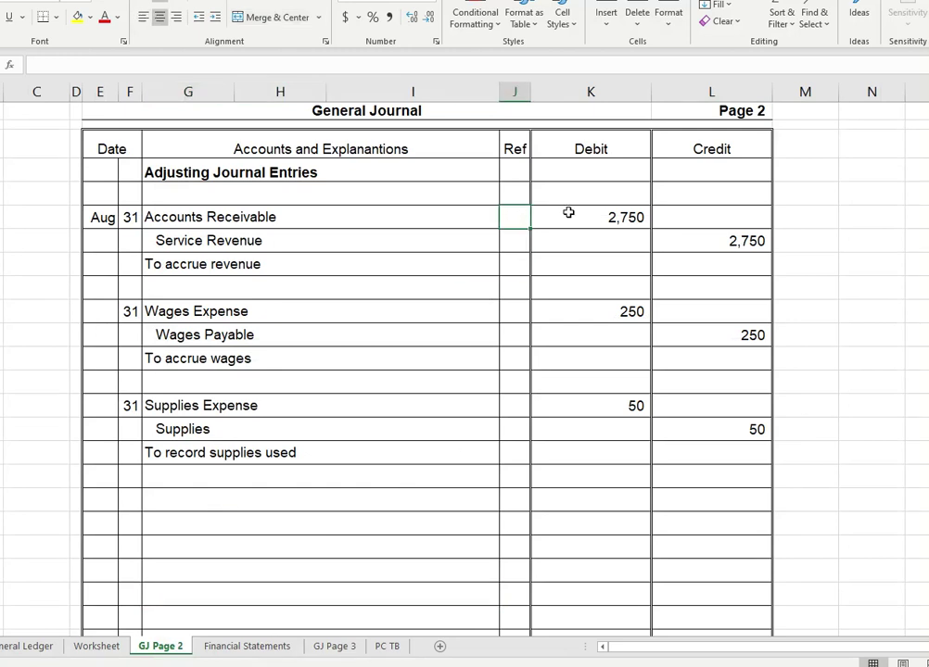
type("102")
key("Return")
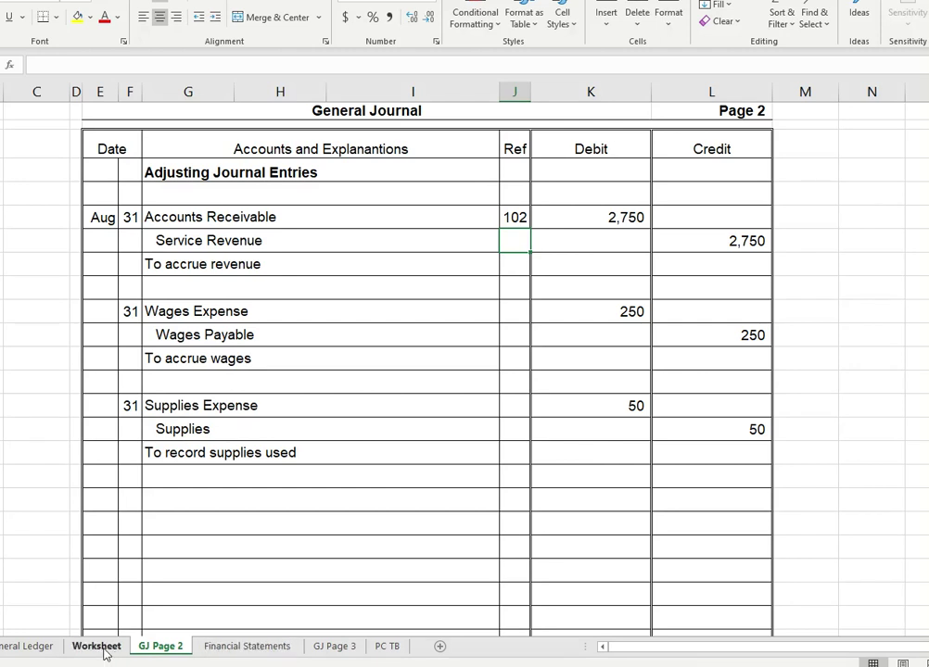
Start a second line in the General Ledger's Service Revenue account, dated 31 with reference J2.
left_click(20, 652)
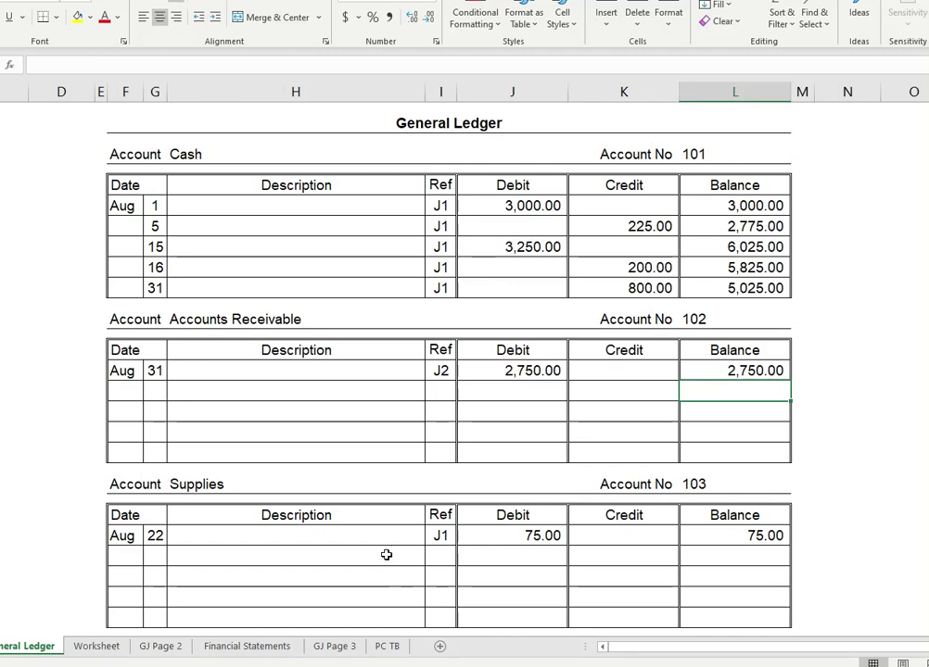
scroll(362, 531, "down", 3)
scroll(363, 530, "down", 13)
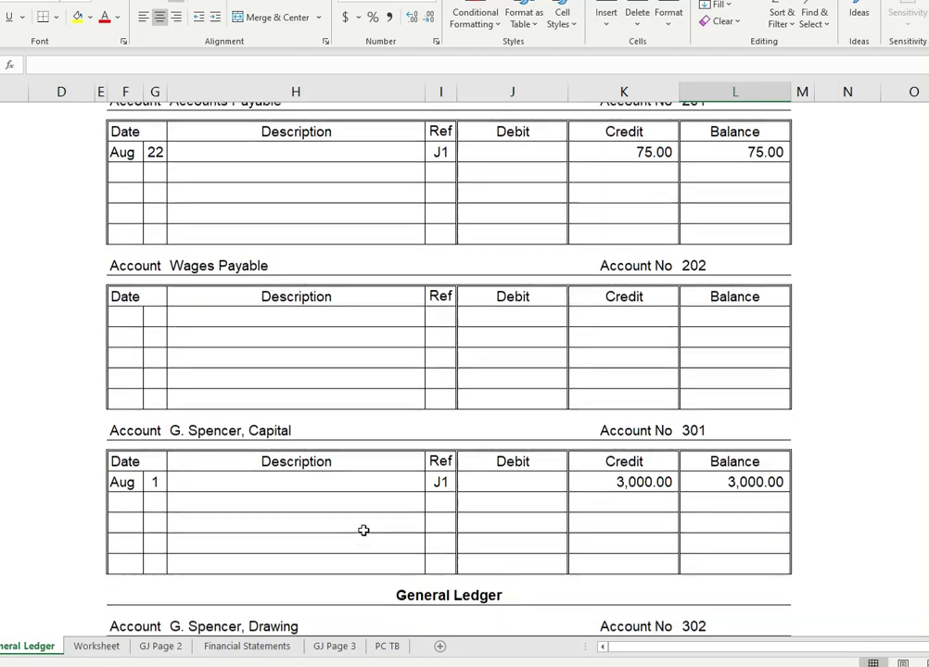
scroll(363, 531, "down", 2)
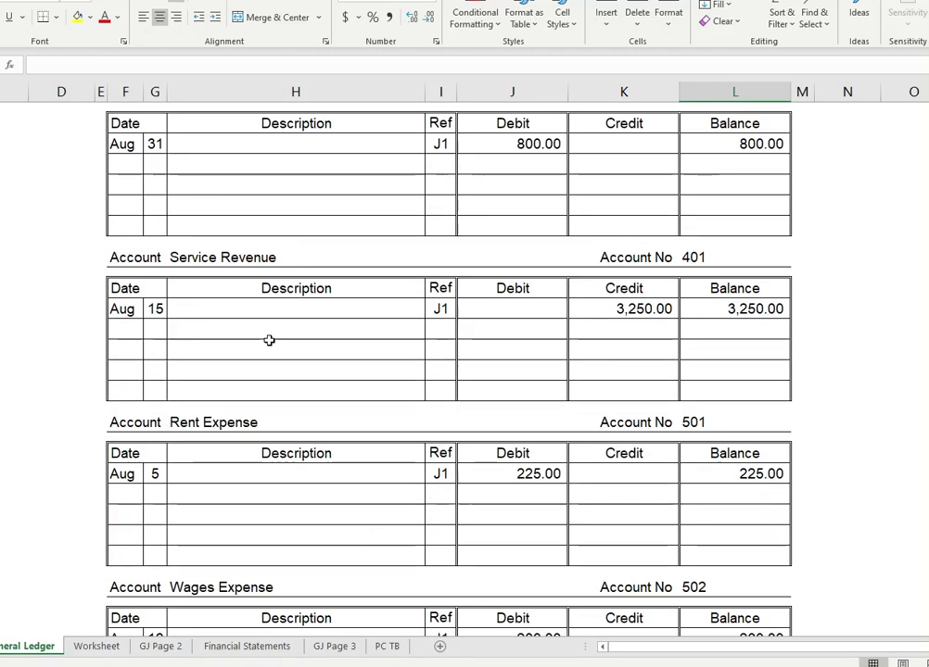
left_click(160, 332)
type("31")
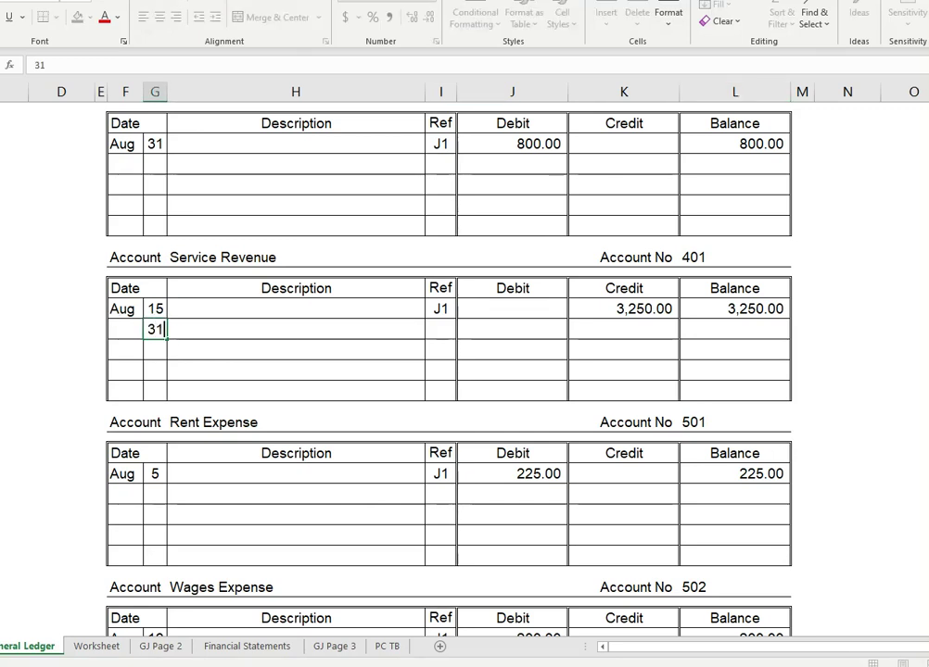
key("Tab")
key("Tab")
type("J2")
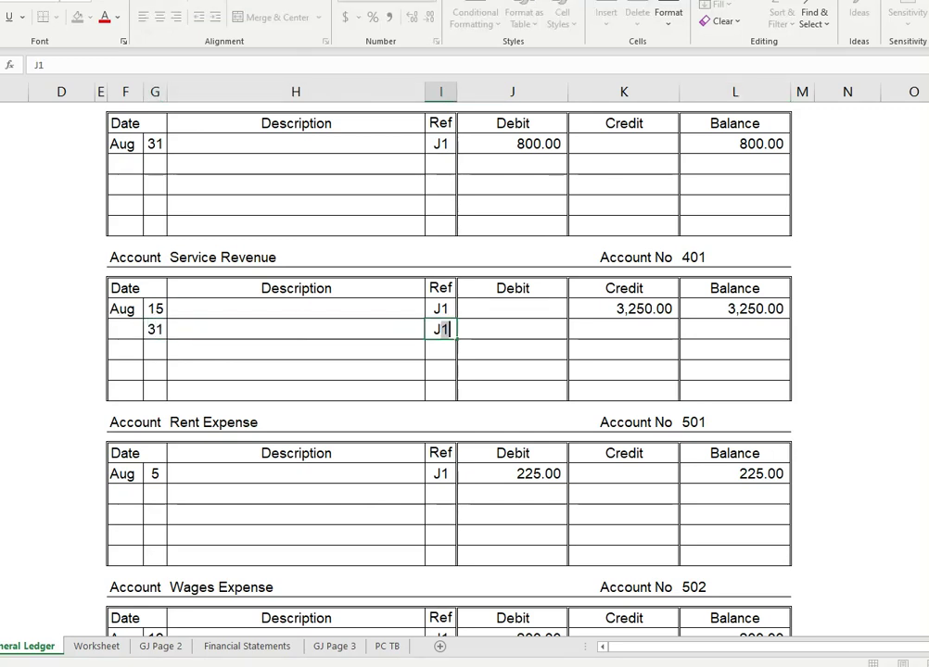
Post the 2,750 credit to the Service Revenue ledger account and enter the new balance of 6,000.
key("Tab")
key("Tab")
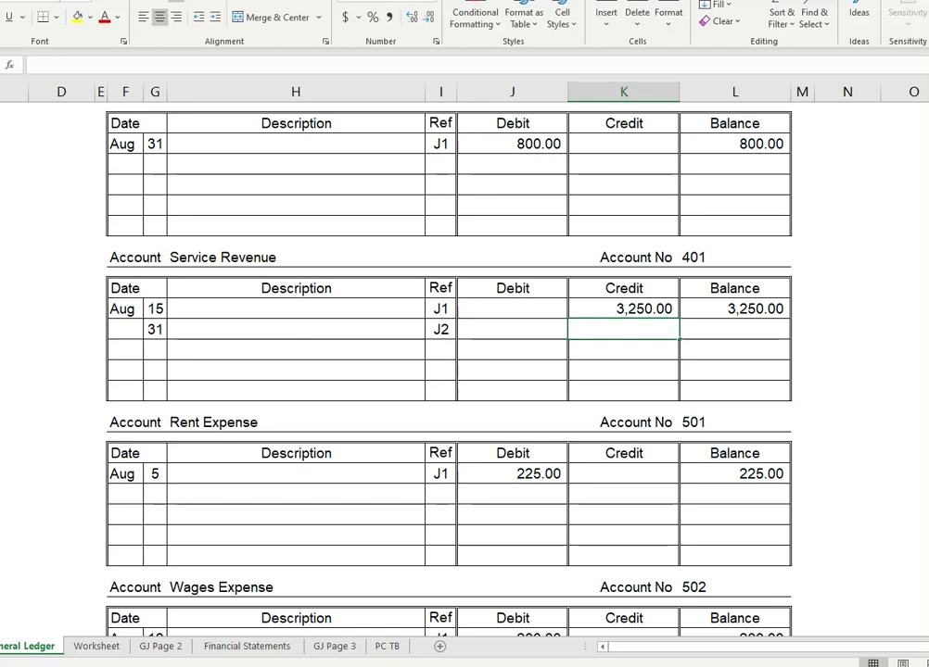
type("2750")
key("Return")
key("Up")
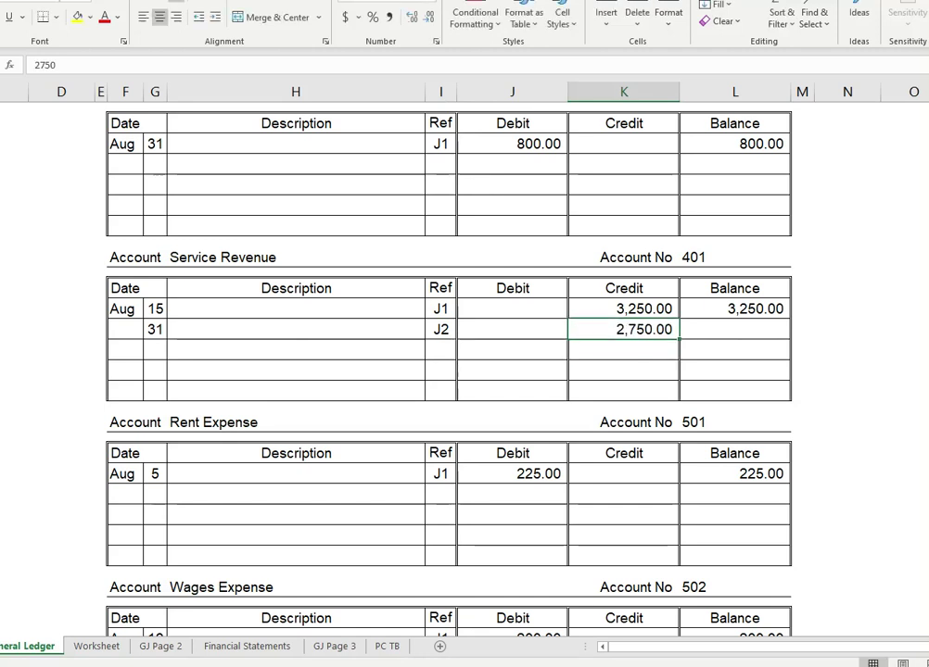
left_click(734, 329)
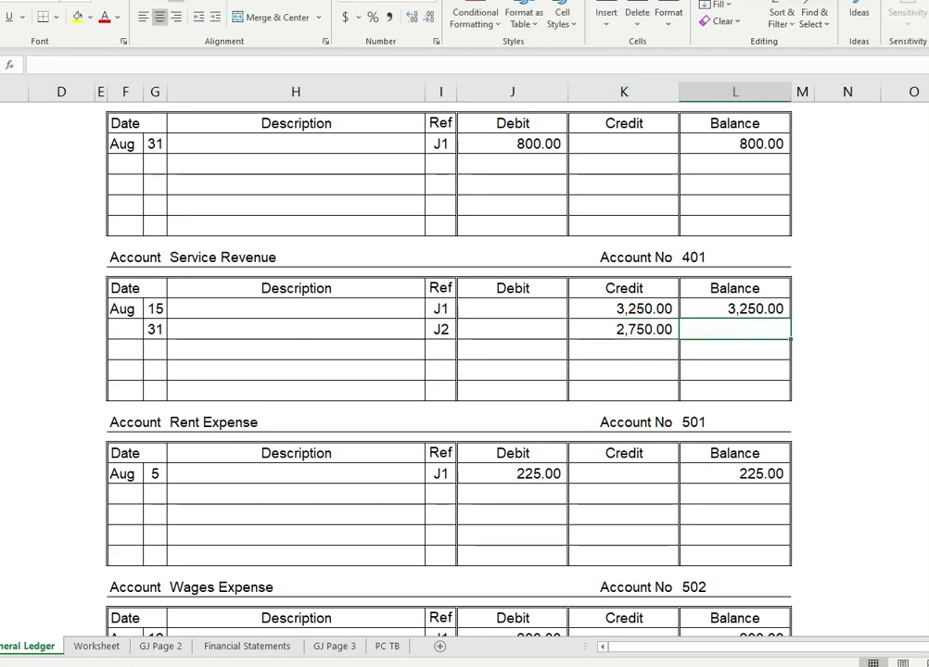
type("6000")
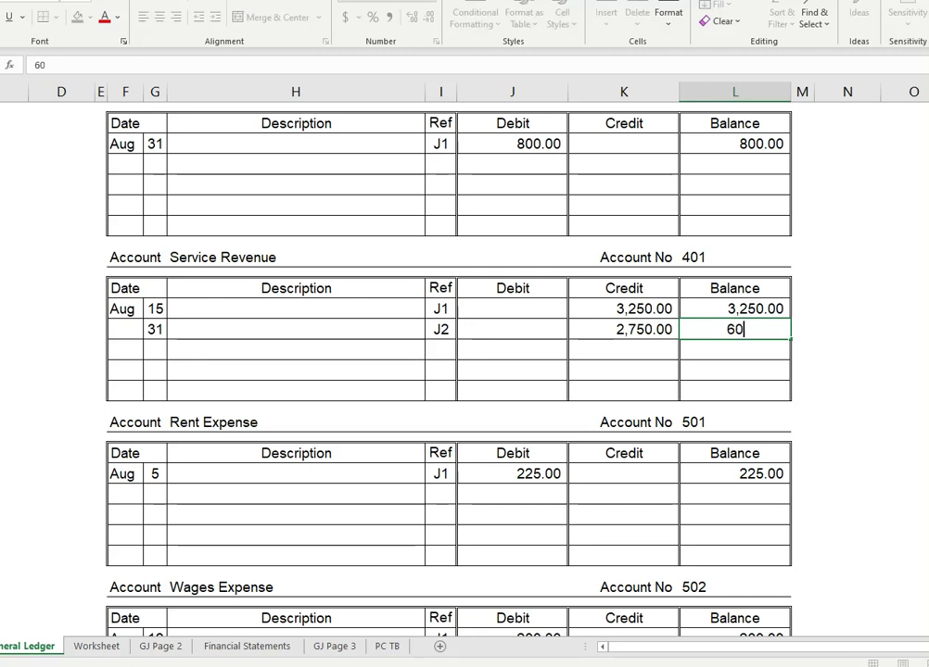
key("Return")
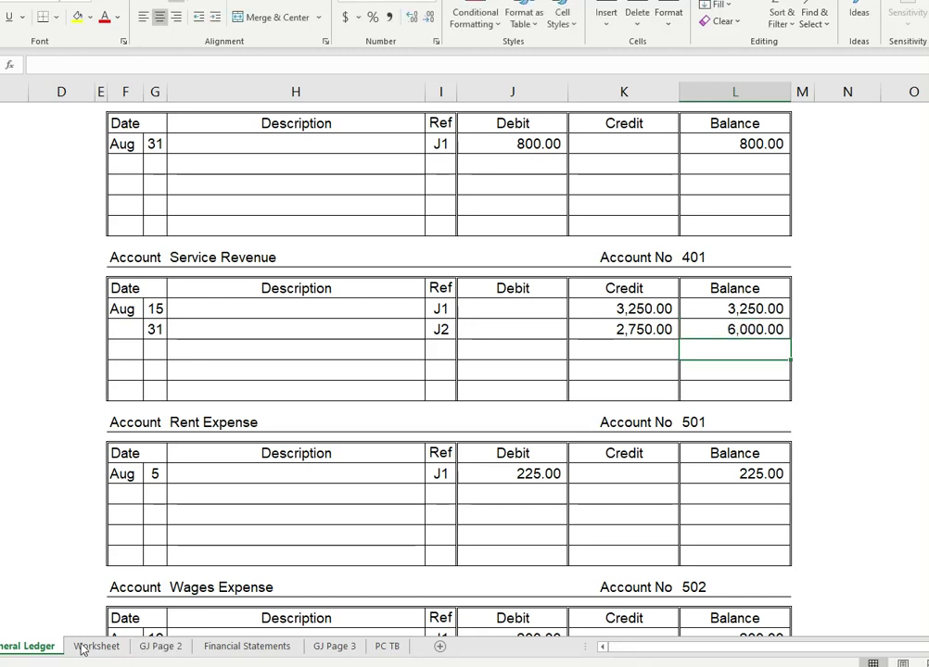
Enter posting reference 401 for the Service Revenue line on GJ Page 2.
left_click(153, 647)
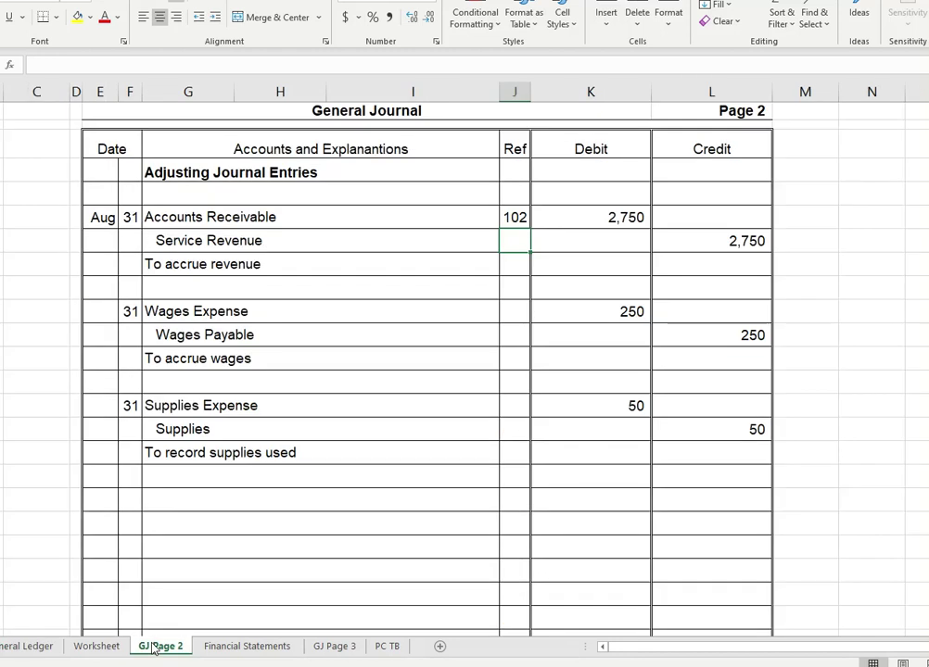
left_click(33, 646)
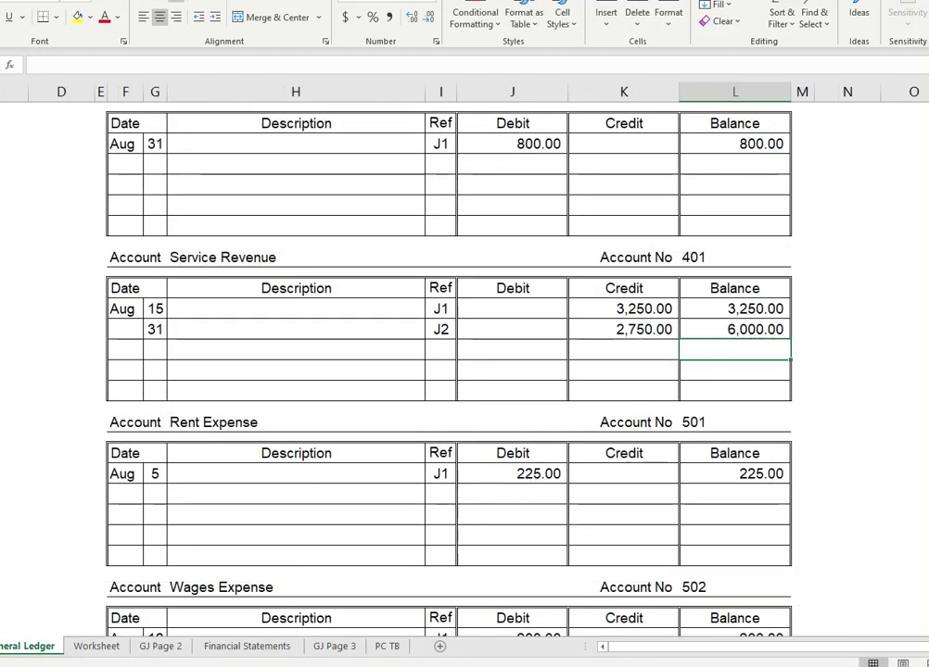
left_click(162, 648)
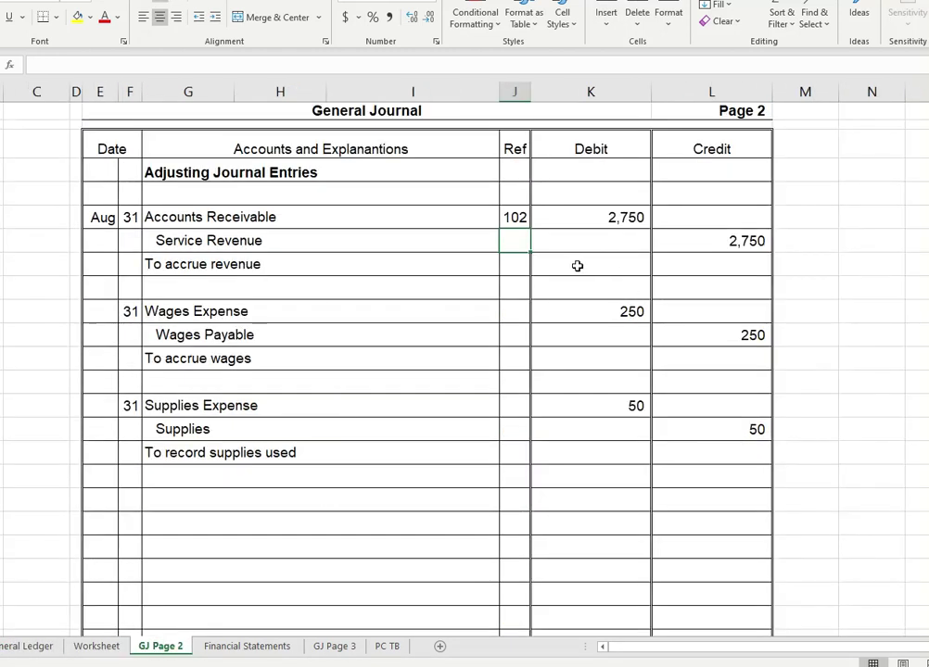
type("401")
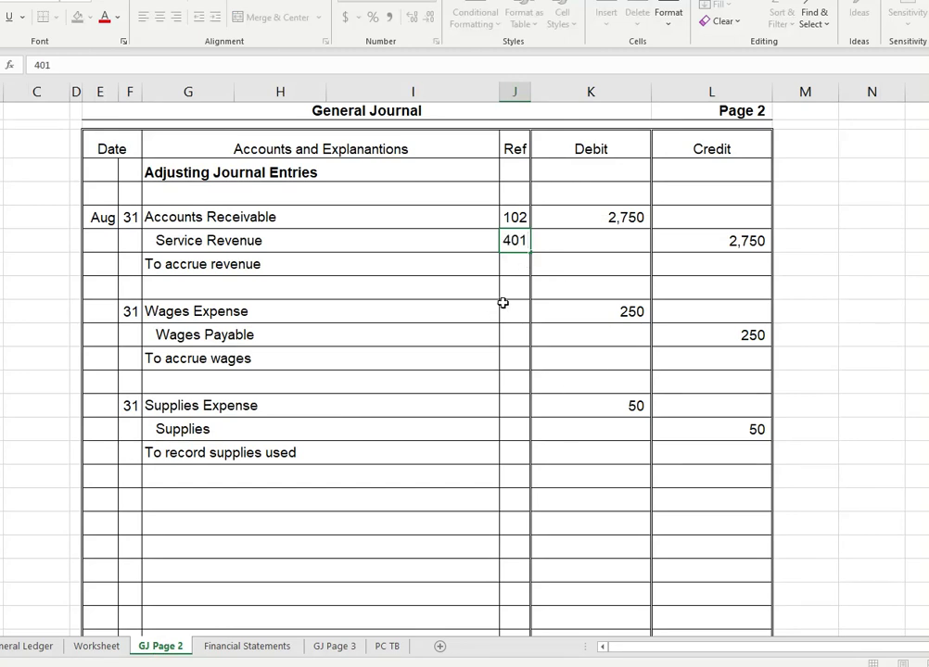
left_click(503, 306)
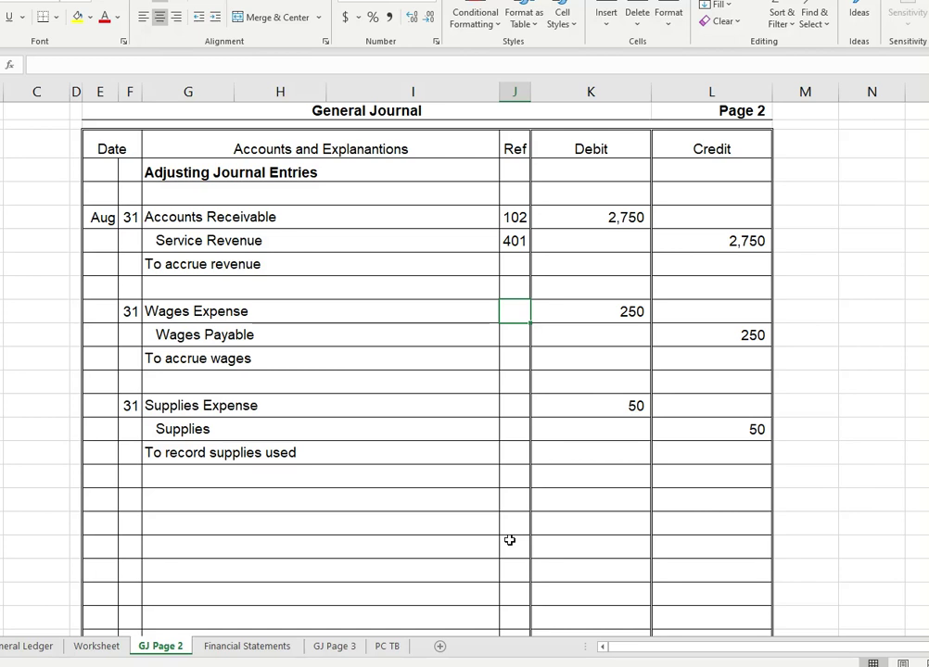
Start a second line in the General Ledger's Wages Expense account, dated 31 with reference J2.
left_click(39, 647)
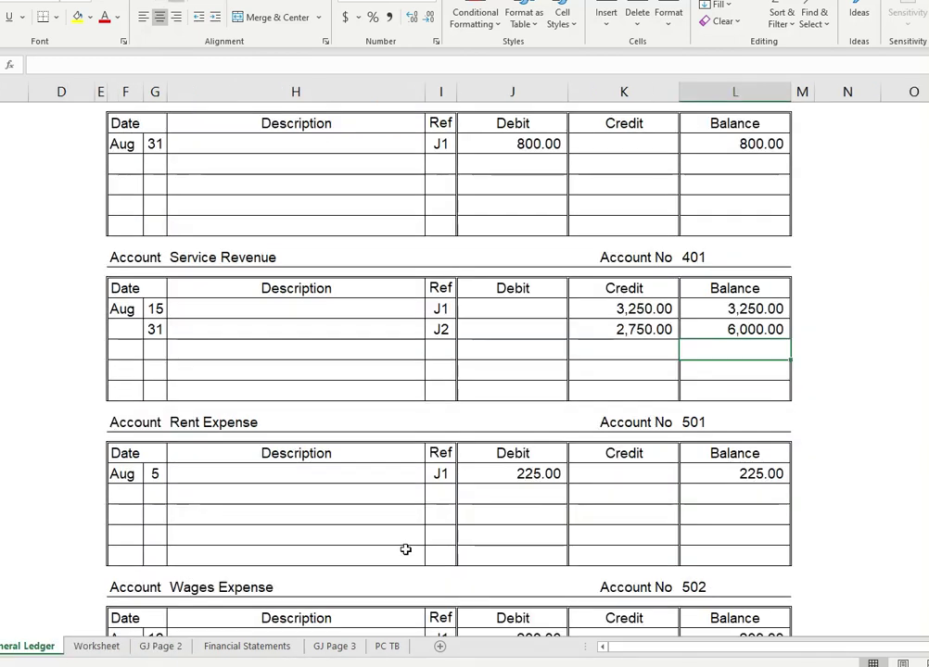
scroll(387, 460, "down", 5)
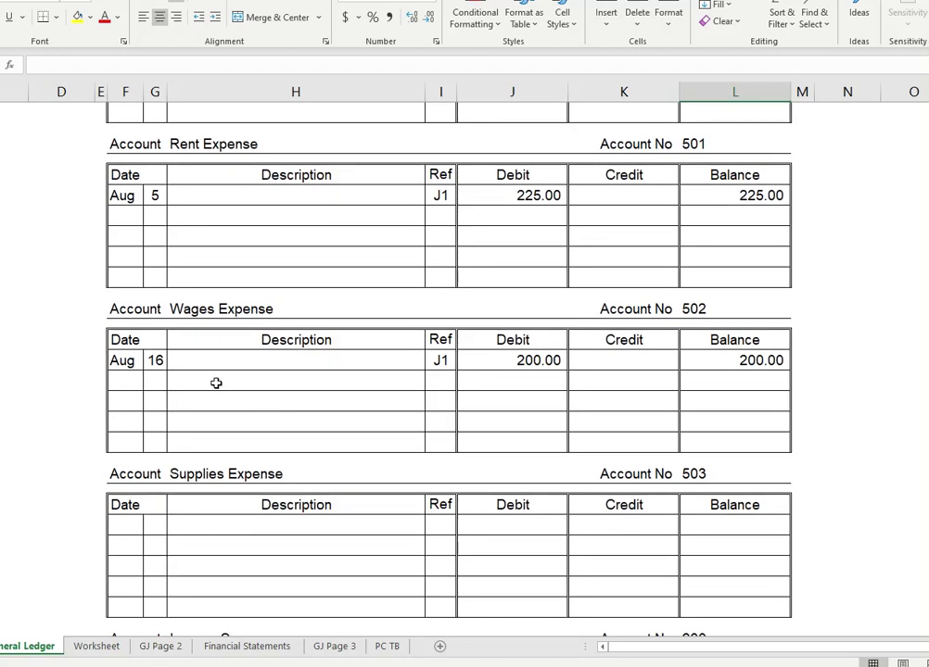
left_click(154, 381)
type("31")
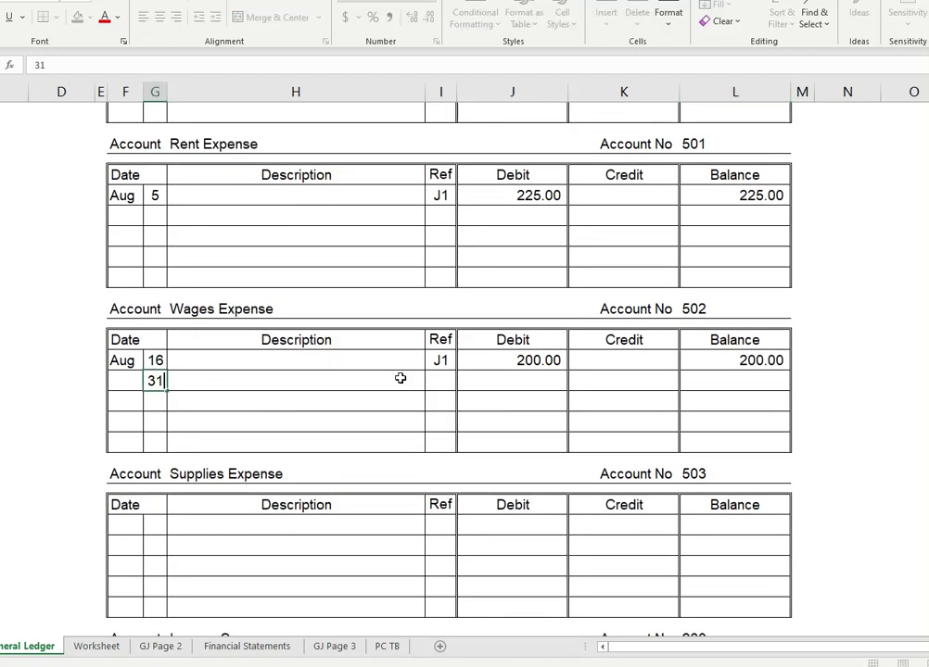
left_click(440, 381)
type("J1")
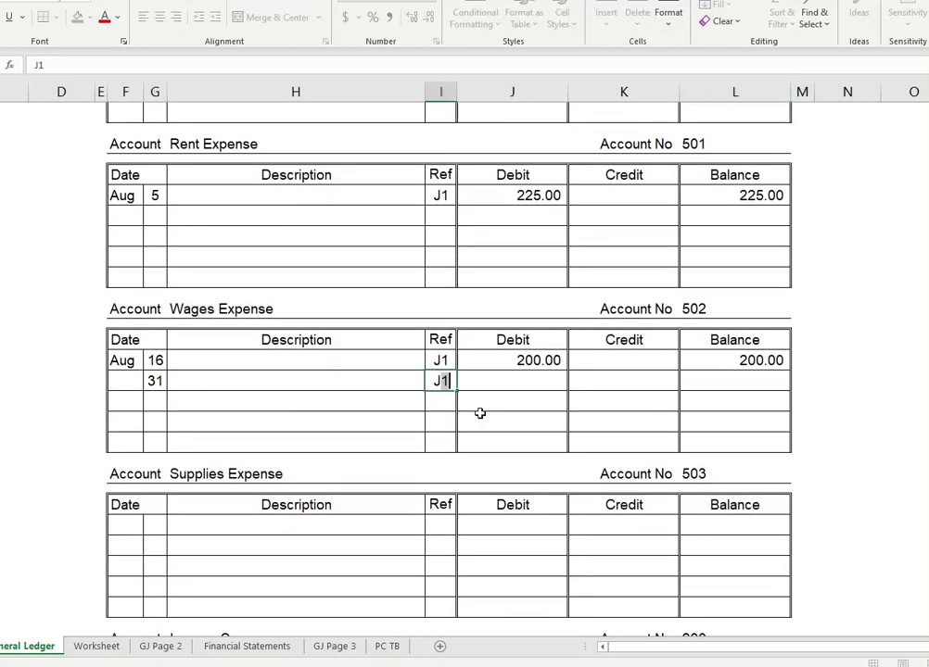
key("BackSpace")
type("2")
key("Tab")
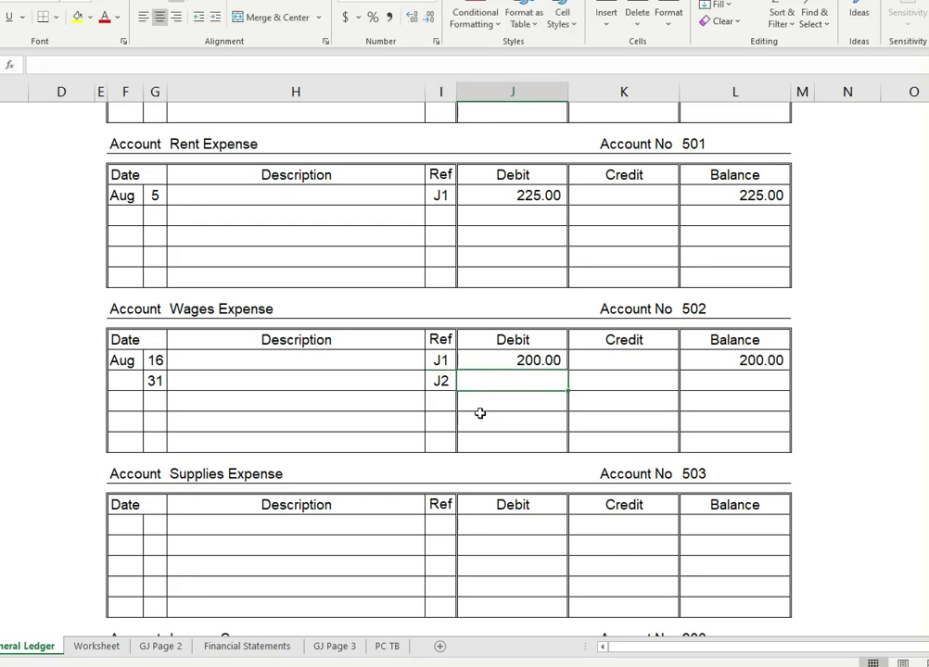
Post the 250 debit to the Wages Expense ledger account and enter the new balance of 450.
type("250")
key("Tab")
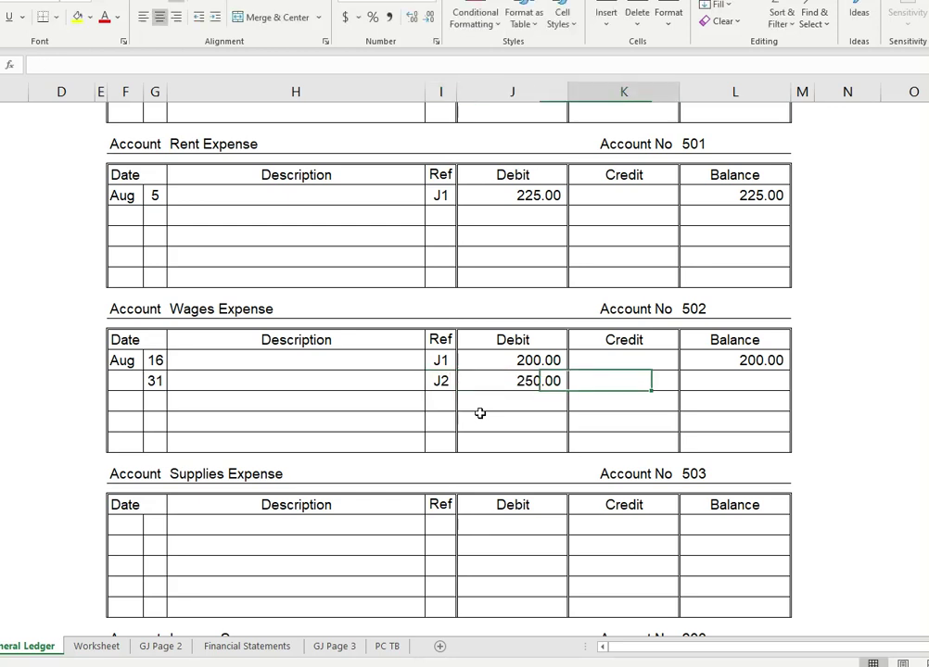
key("Tab")
type("450")
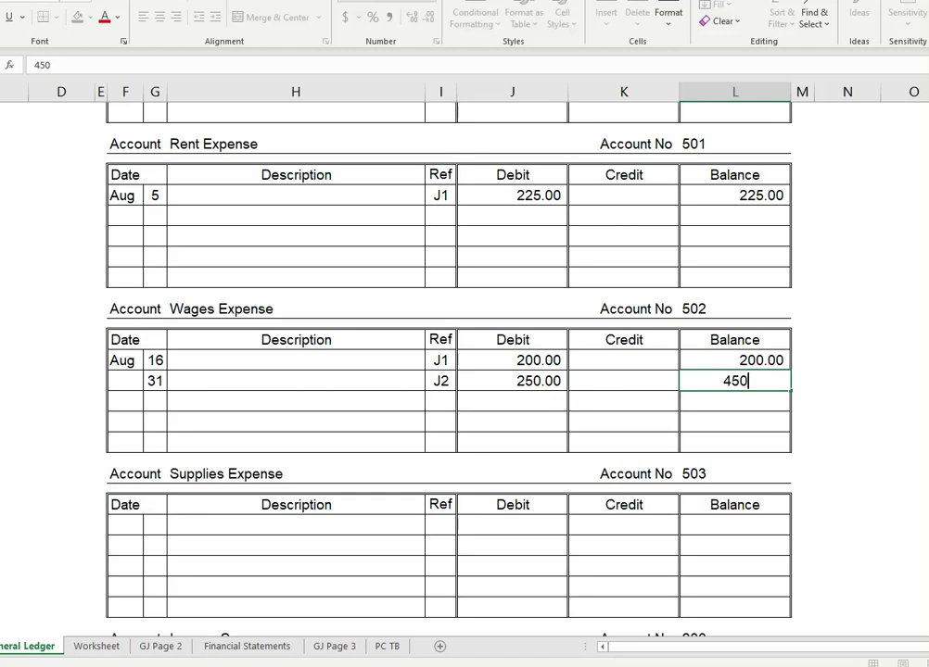
key("Return")
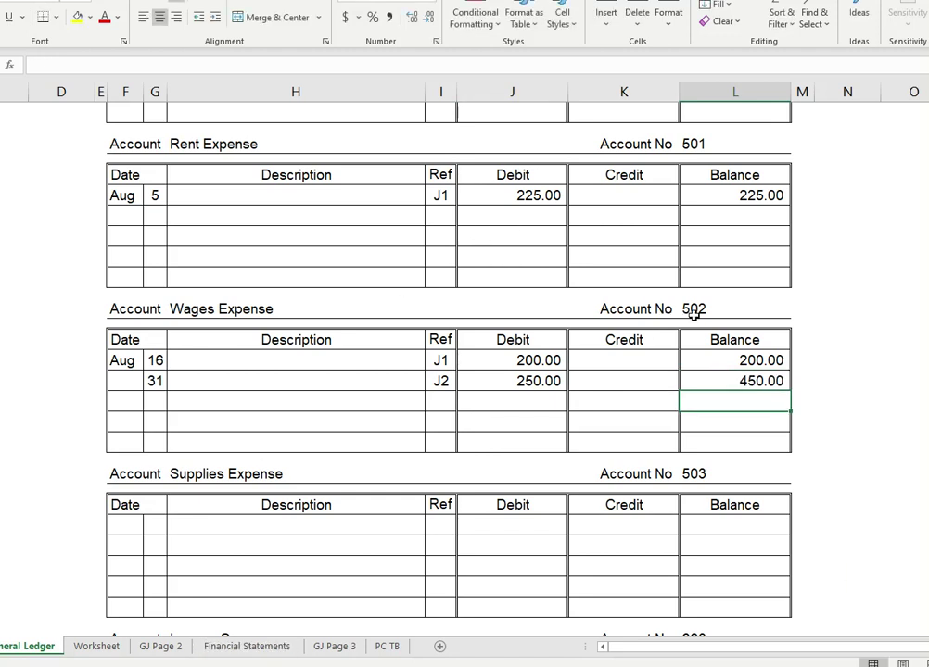
Enter posting reference 502 for the Wages Expense line on GJ Page 2.
left_click(145, 651)
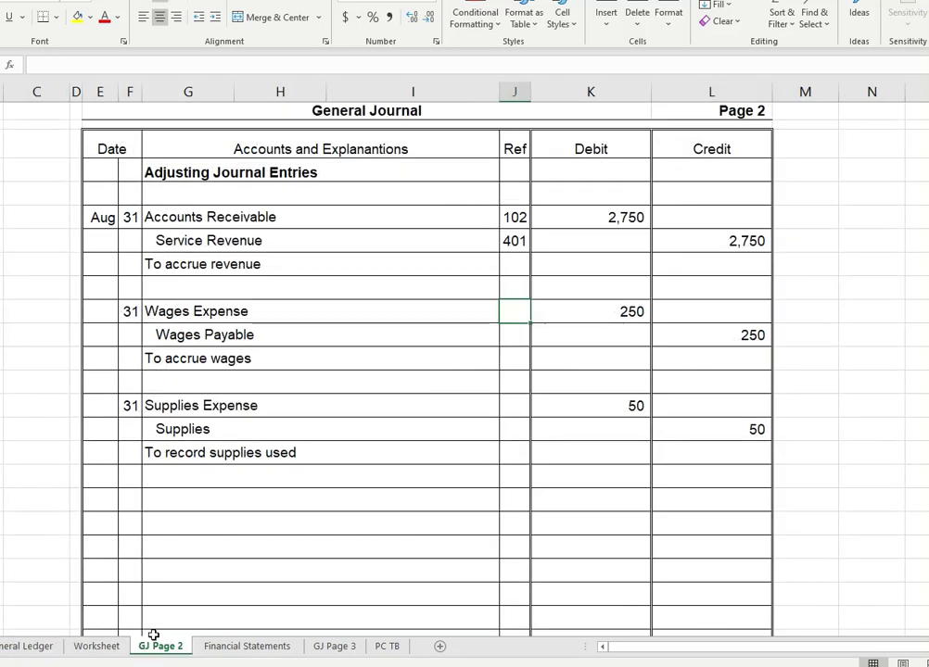
type("502")
key("Return")
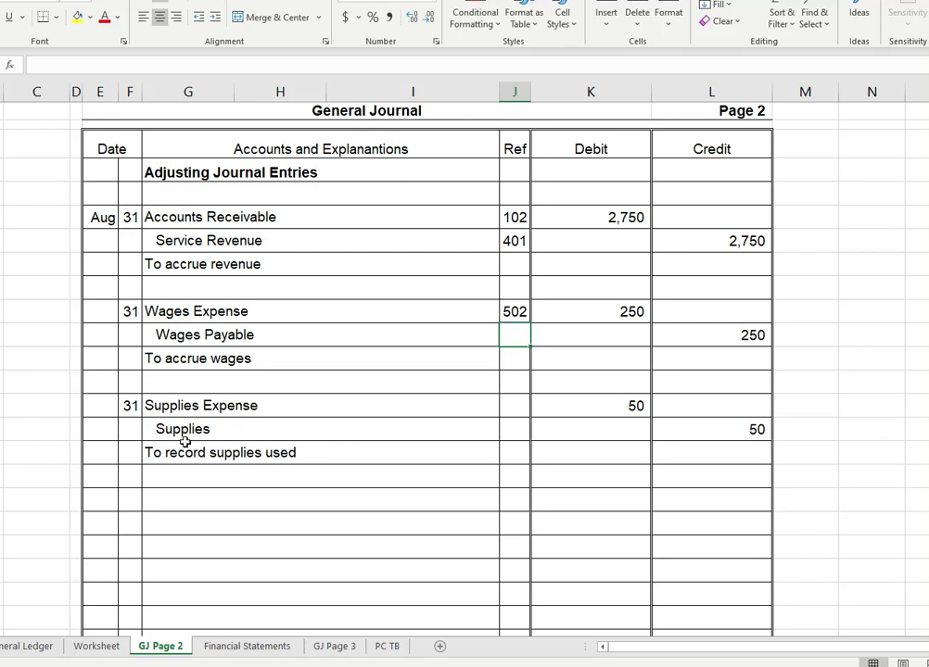
Start the first line of the General Ledger's Wages Payable account, dated Aug 31 with reference J2.
left_click(32, 646)
scroll(264, 548, "up", 2)
scroll(267, 548, "up", 6)
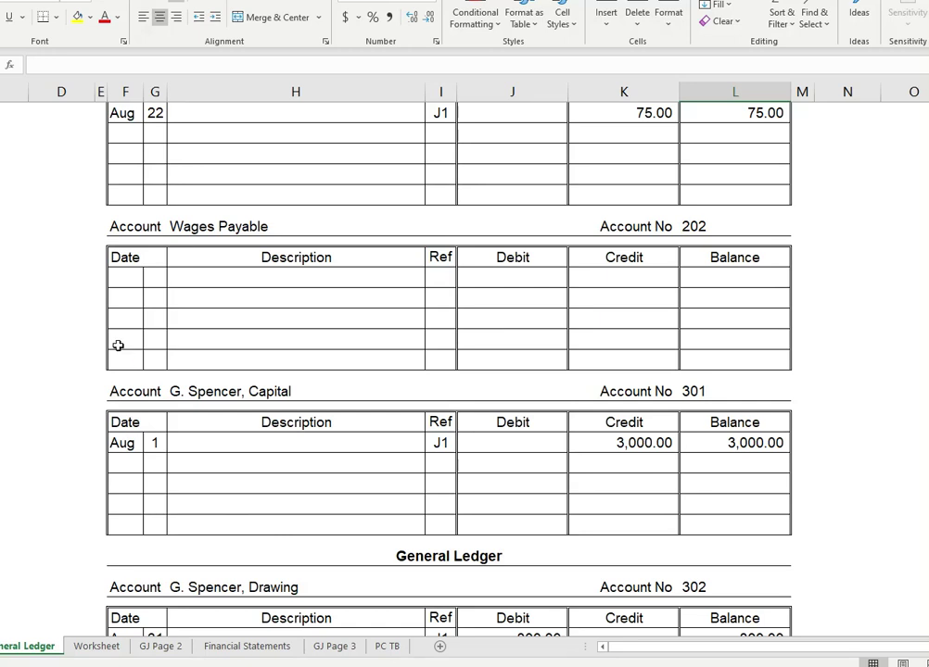
left_click(127, 277)
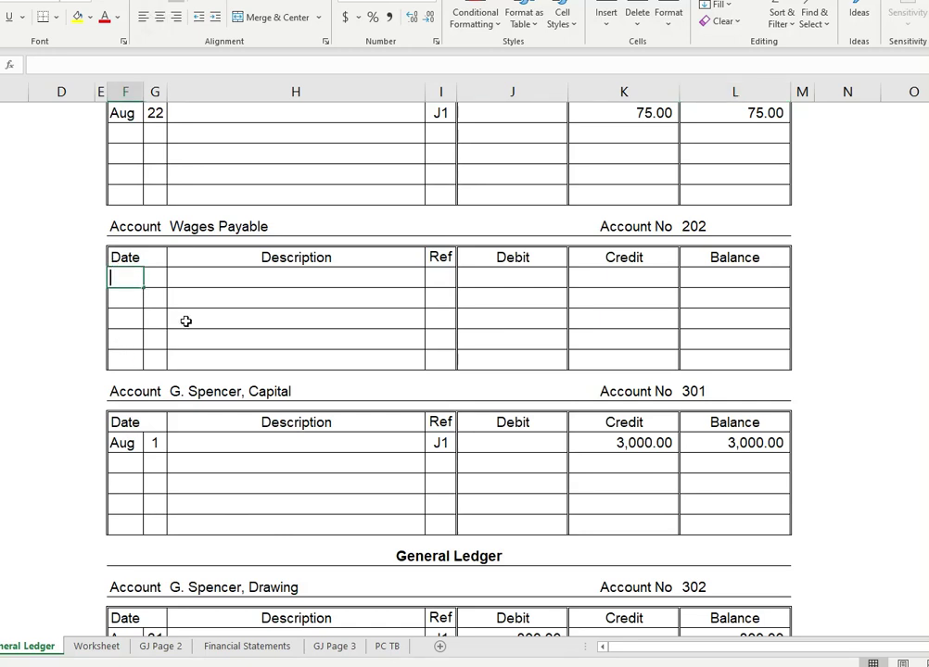
type("Aug")
key("Tab")
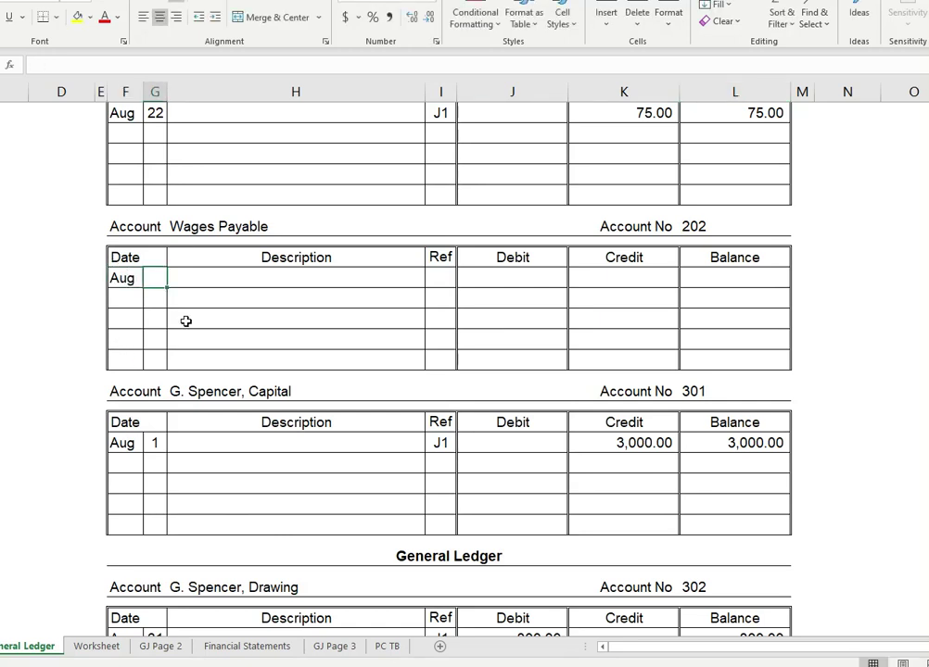
type("31")
key("Tab")
key("Tab")
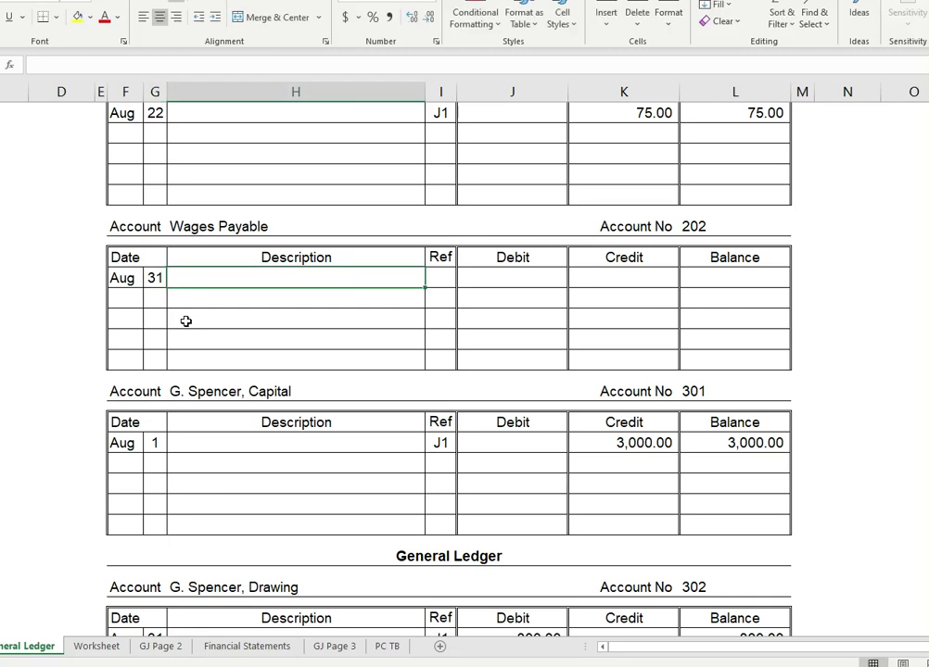
type("J2")
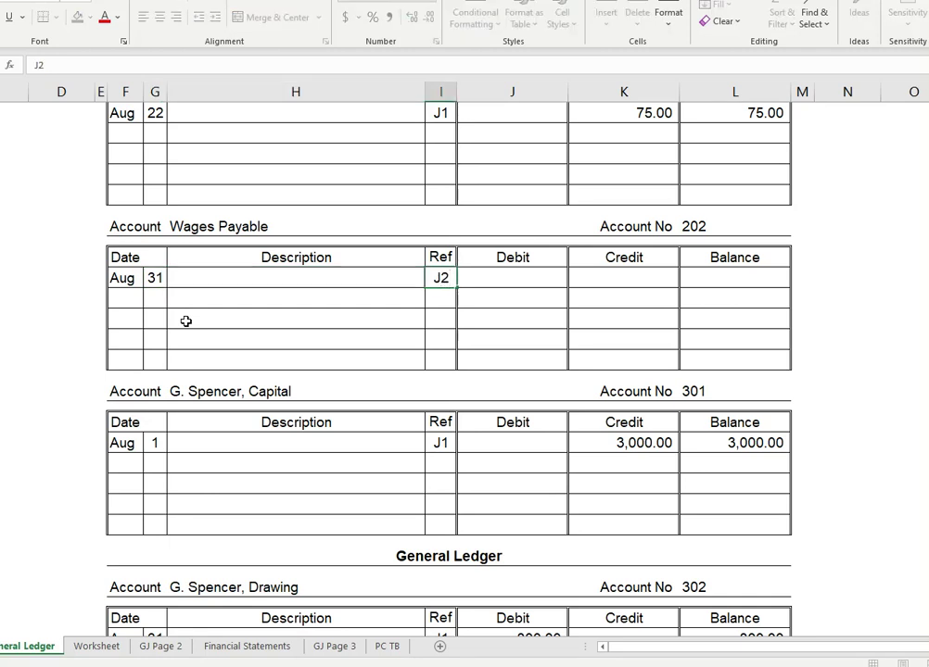
key("Tab")
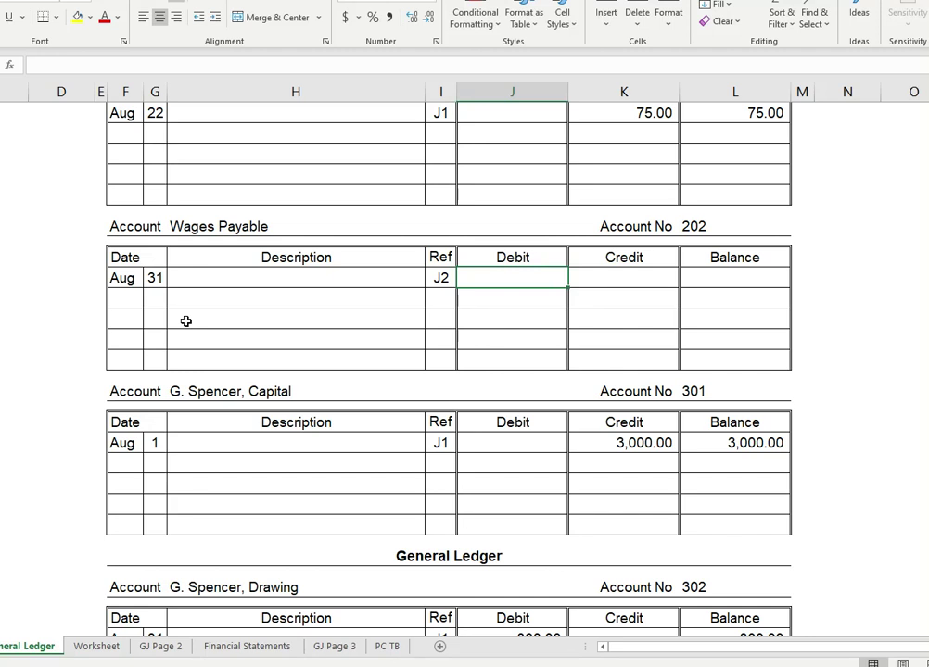
Post the 250 credit to the Wages Payable ledger account and enter its balance of 250.
key("Tab")
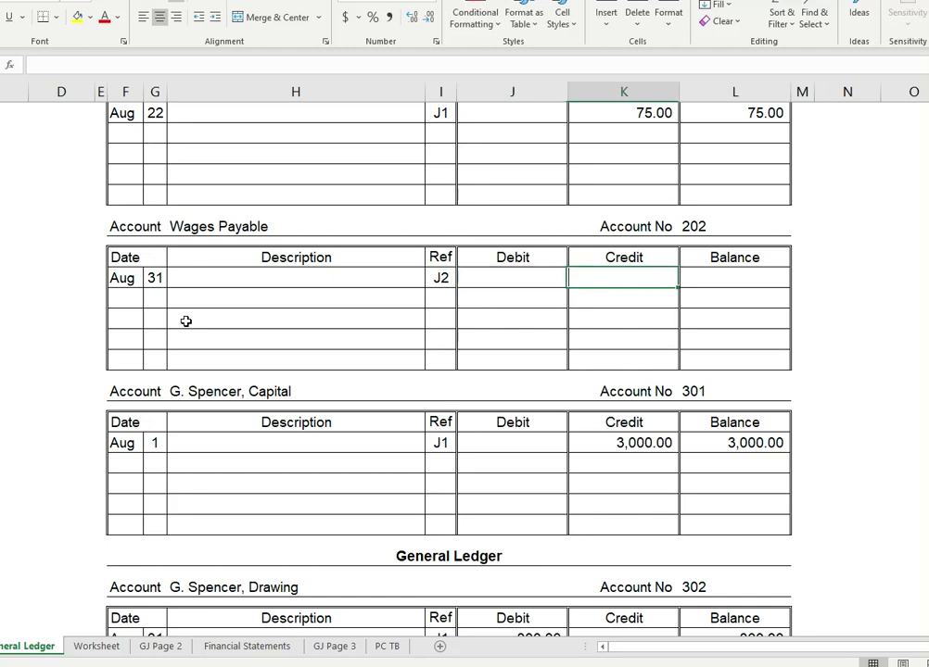
type("250")
key("Tab")
type("250")
key("Return")
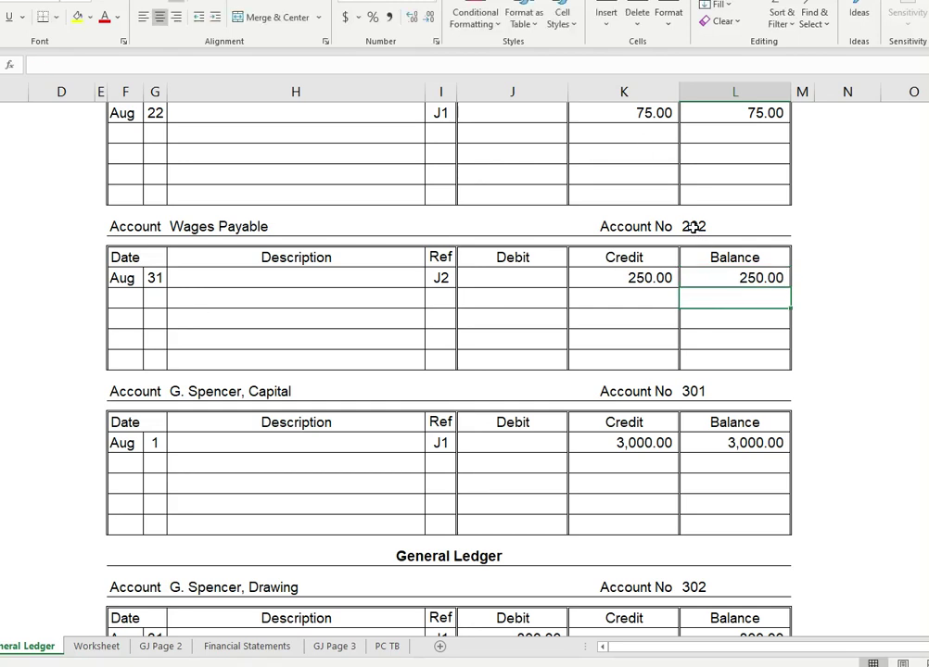
Enter posting reference 202 for the Wages Payable line on GJ Page 2.
left_click(145, 647)
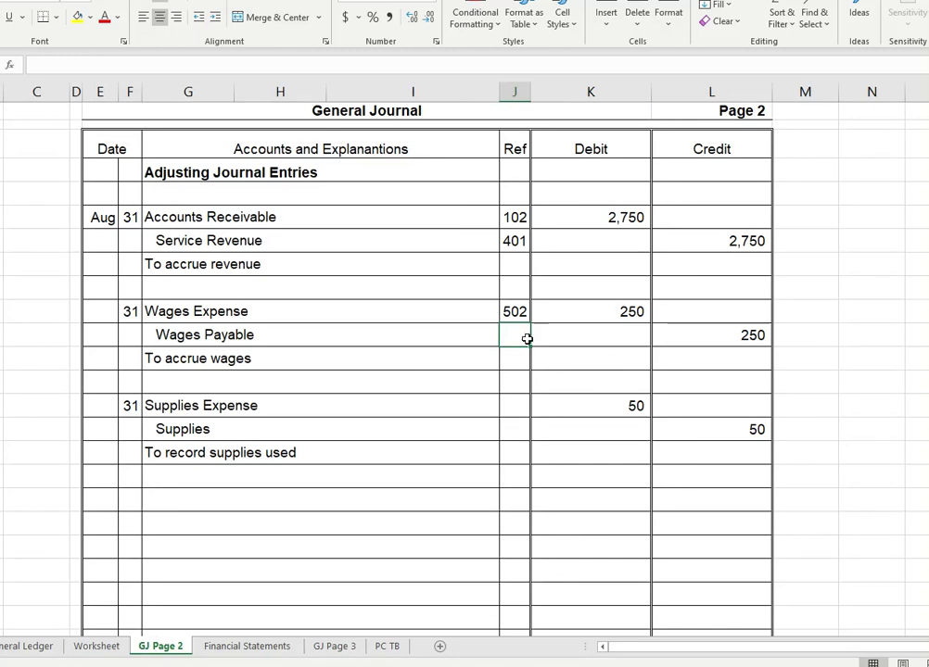
type("2020")
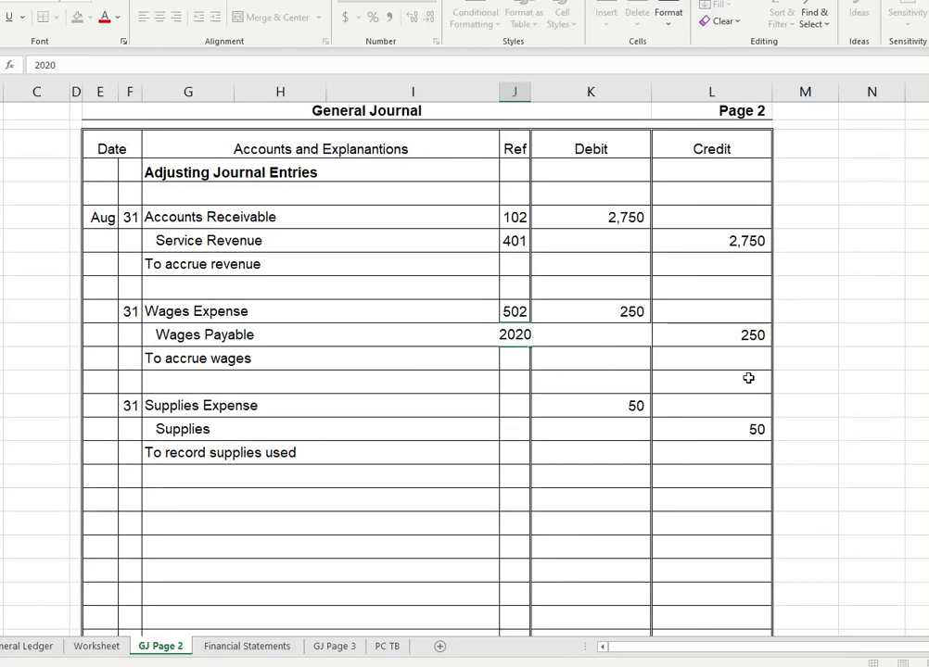
key("BackSpace")
key("Return")
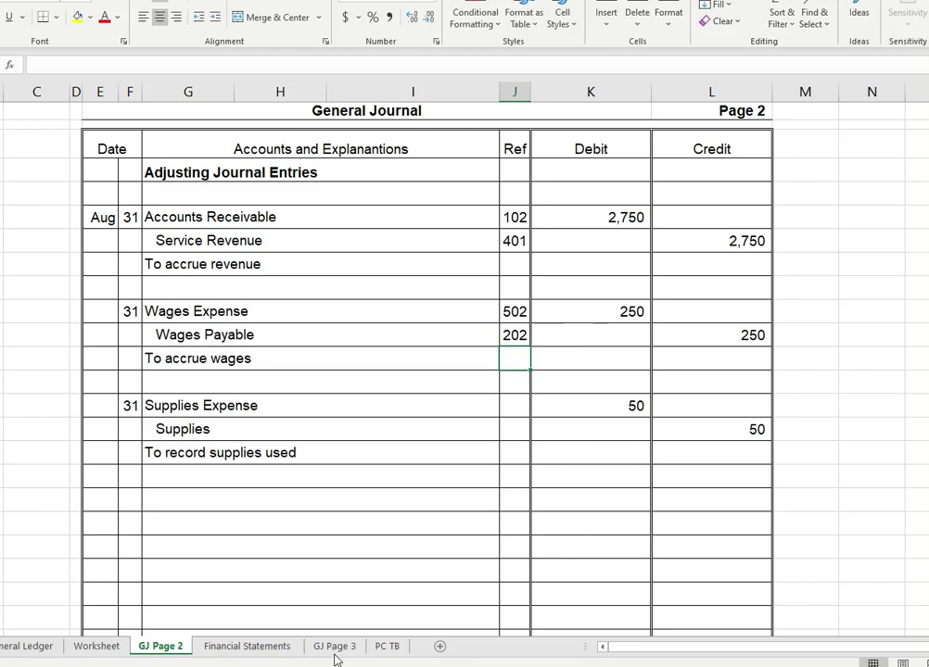
Start the first line of the General Ledger's Supplies Expense account, dated Aug 31 with reference J2.
left_click(37, 646)
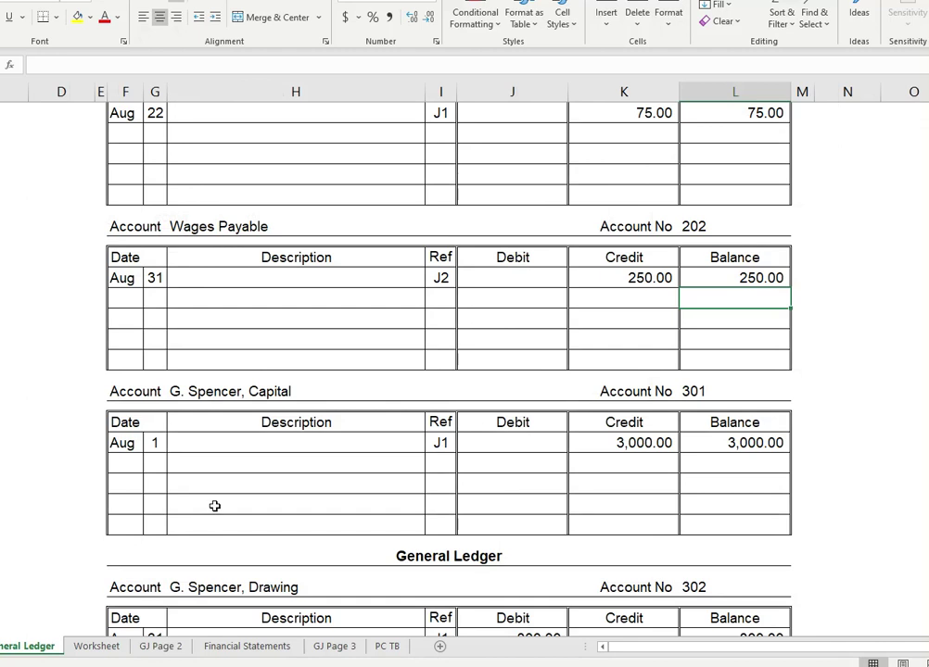
scroll(243, 533, "down", 3)
scroll(243, 533, "down", 10)
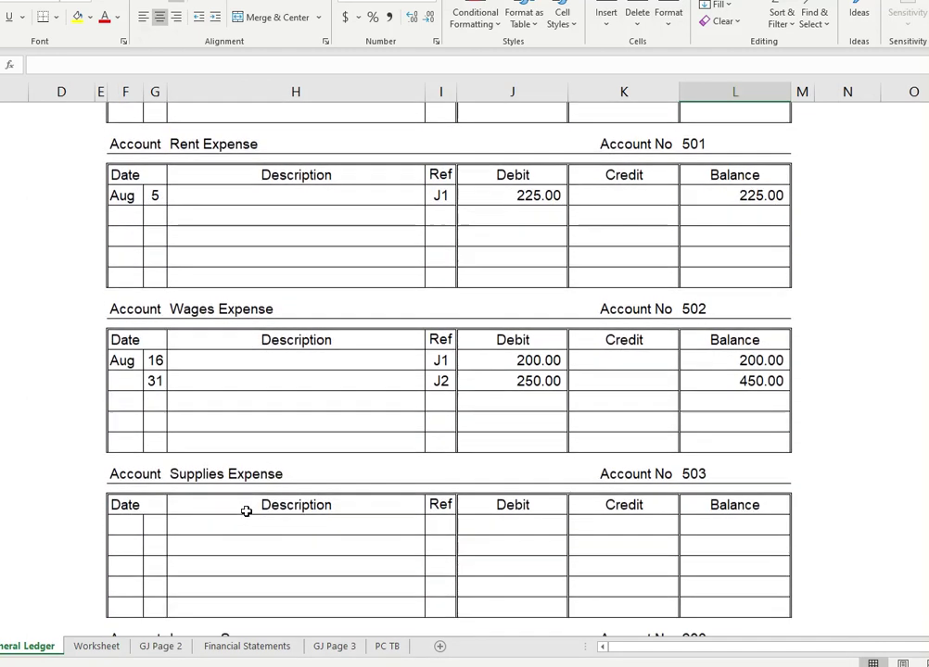
left_click(128, 426)
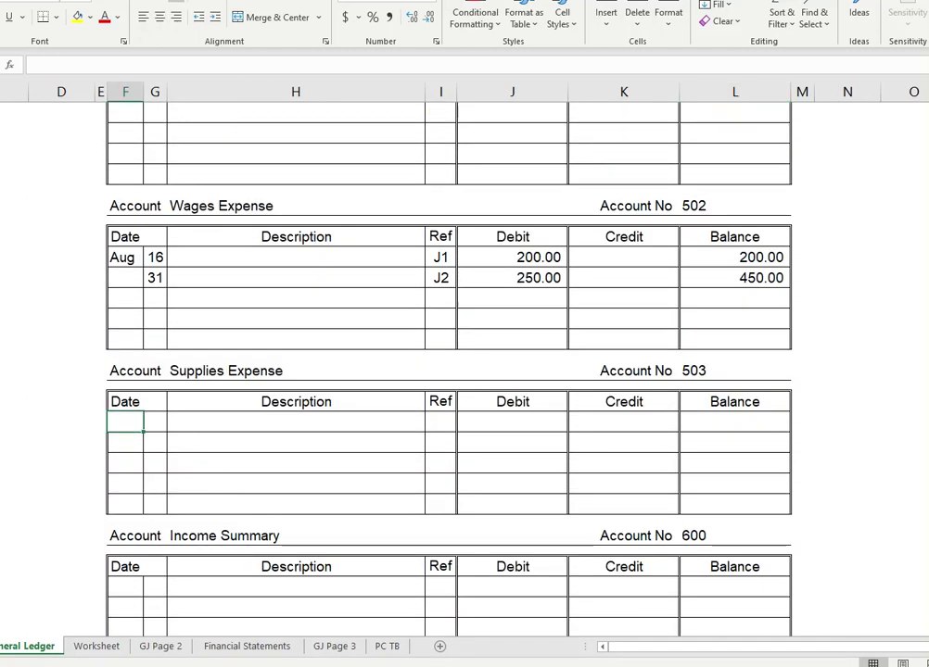
type("Aug")
key("Tab")
type("31")
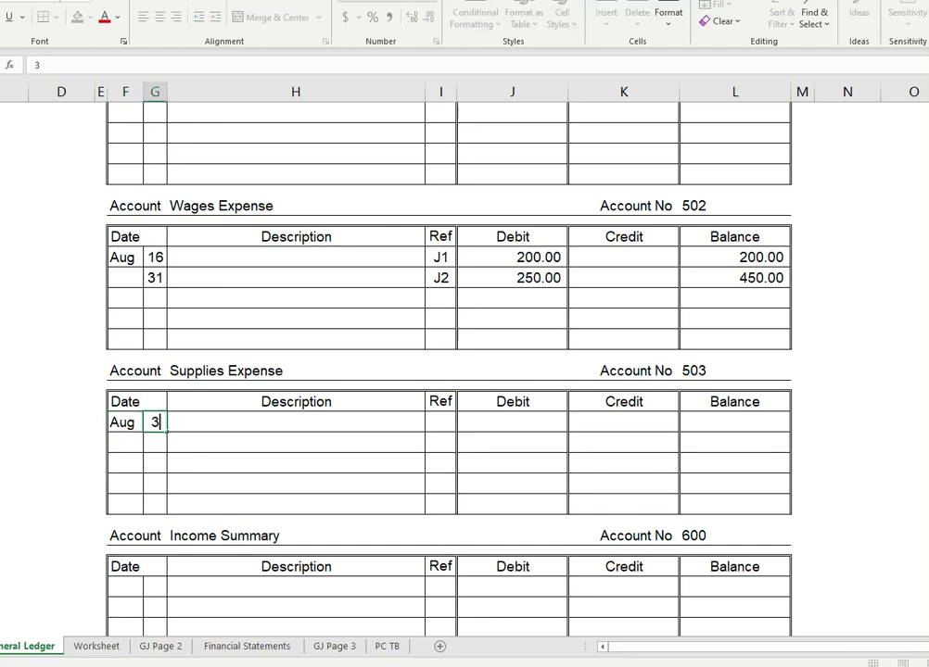
key("Tab")
key("Tab")
type("J2")
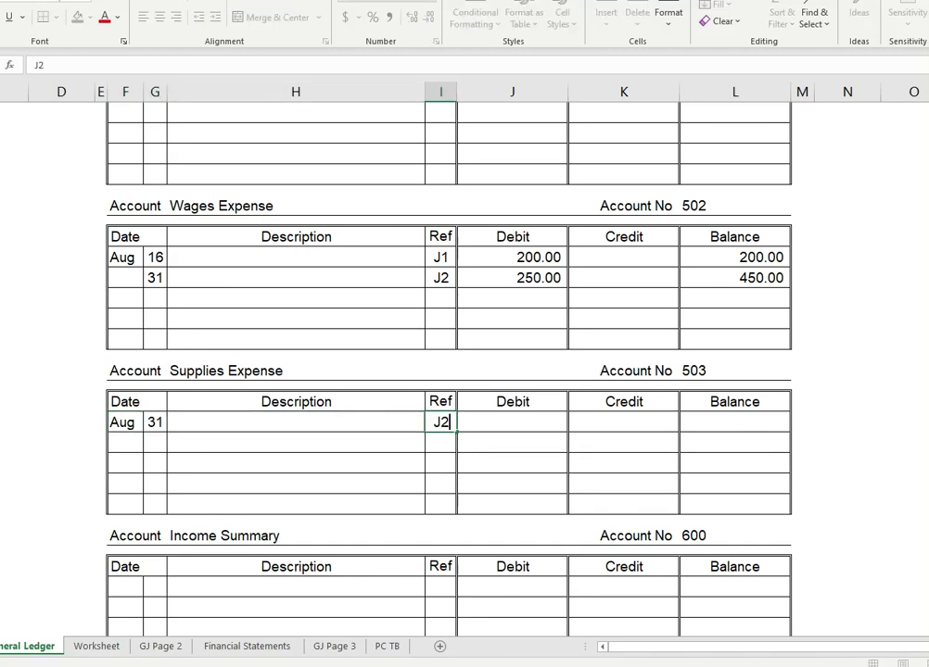
key("Tab")
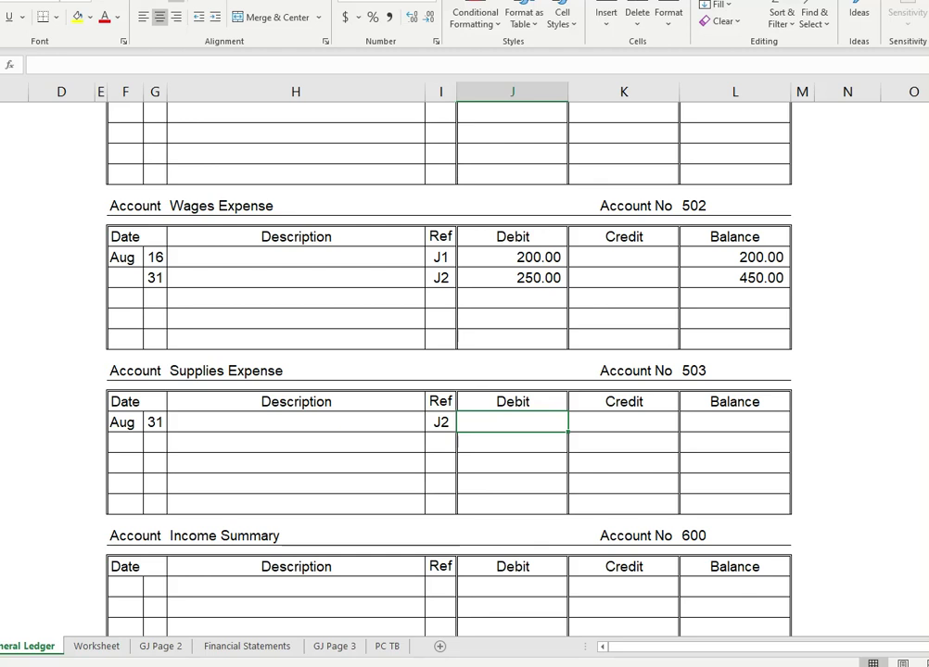
Post the 50 debit to the Supplies Expense ledger account and enter its balance of 50.
type("50")
key("Tab")
key("Tab")
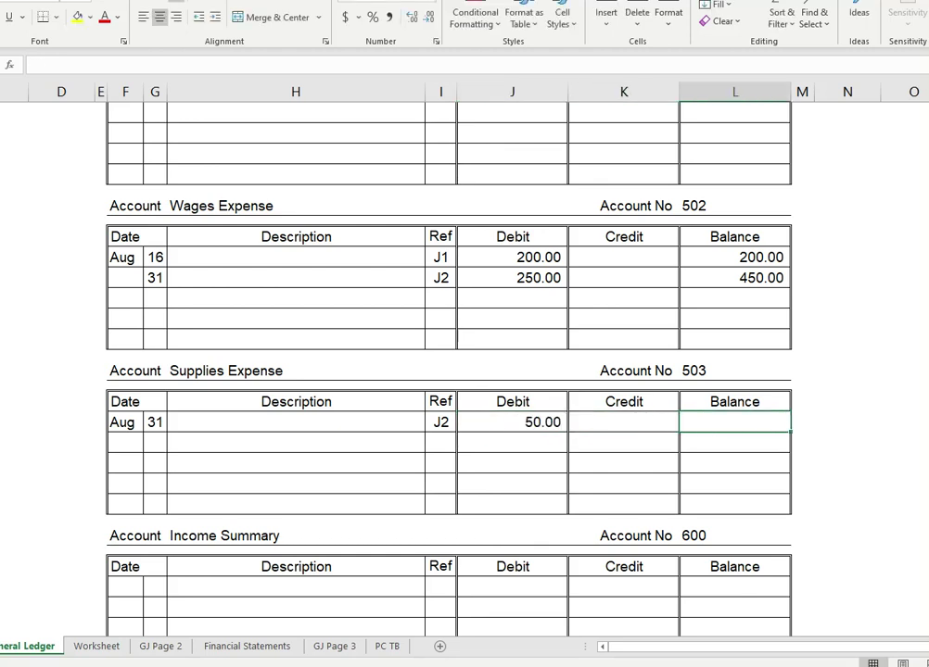
type("50")
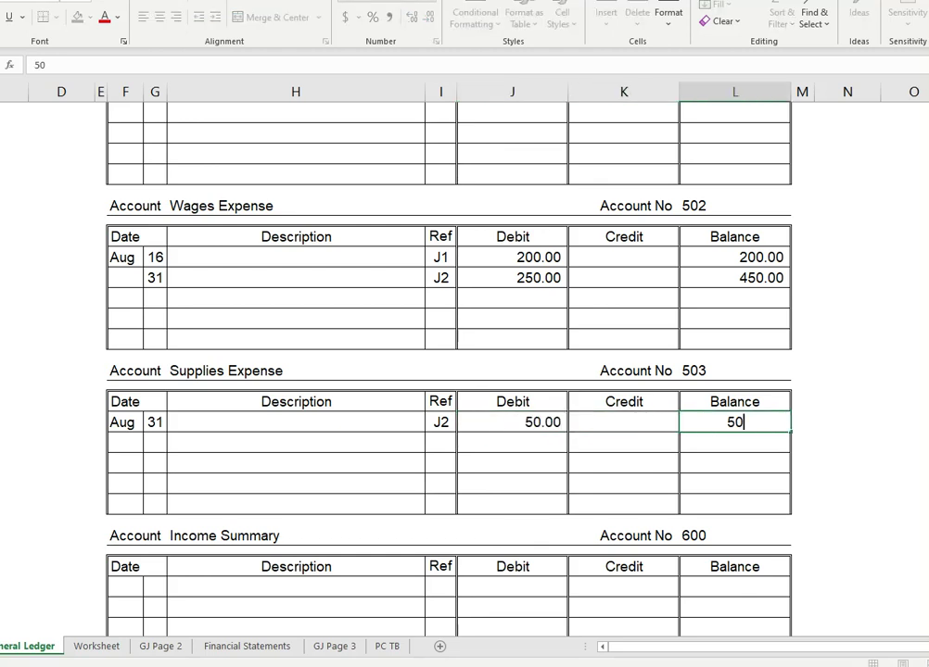
Enter posting reference 503 for the Supplies Expense line on GJ Page 2.
left_click(160, 646)
left_click(513, 408)
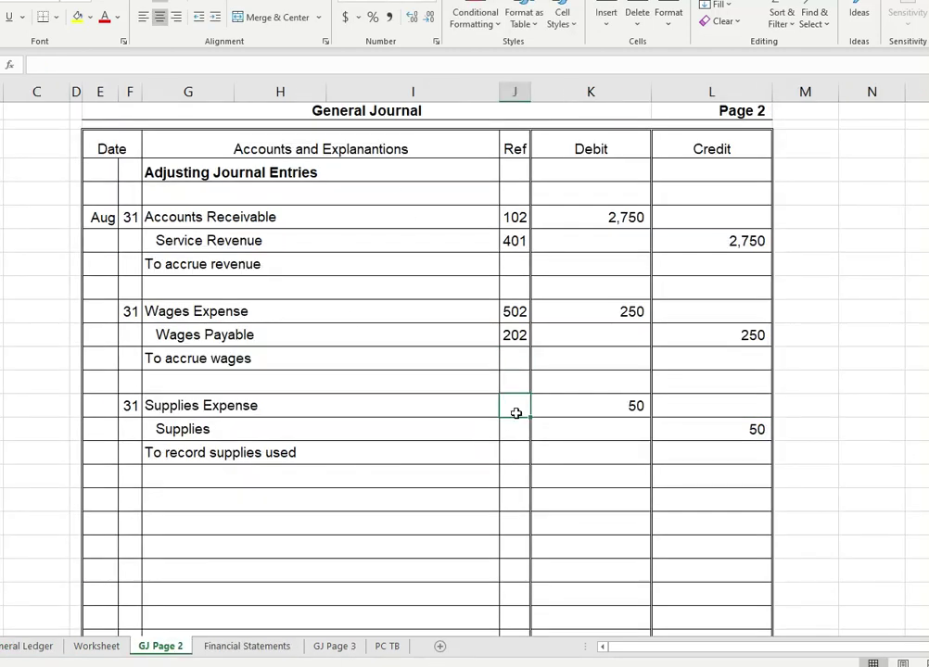
type("503")
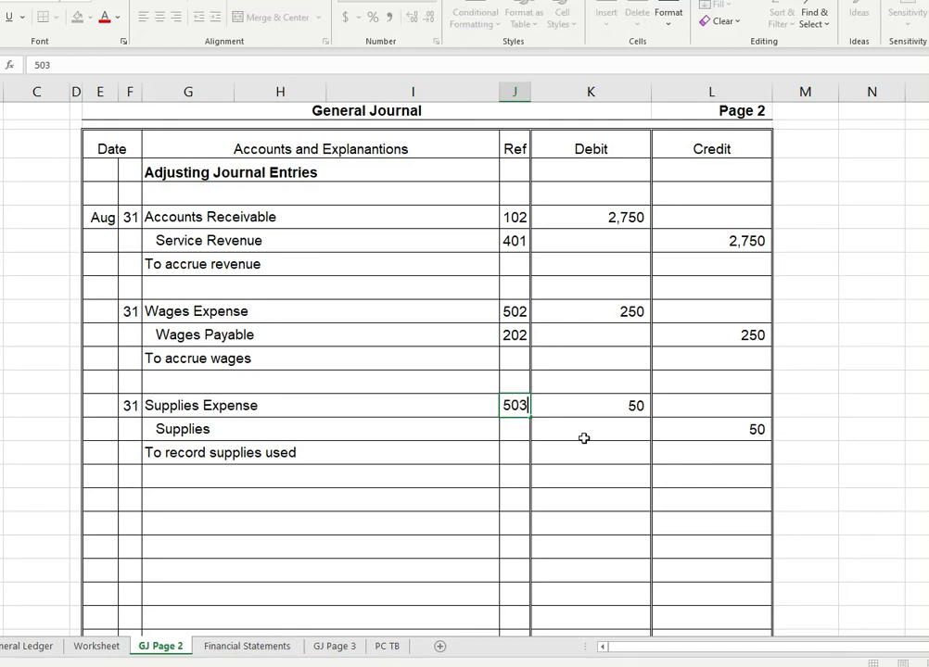
key("Return")
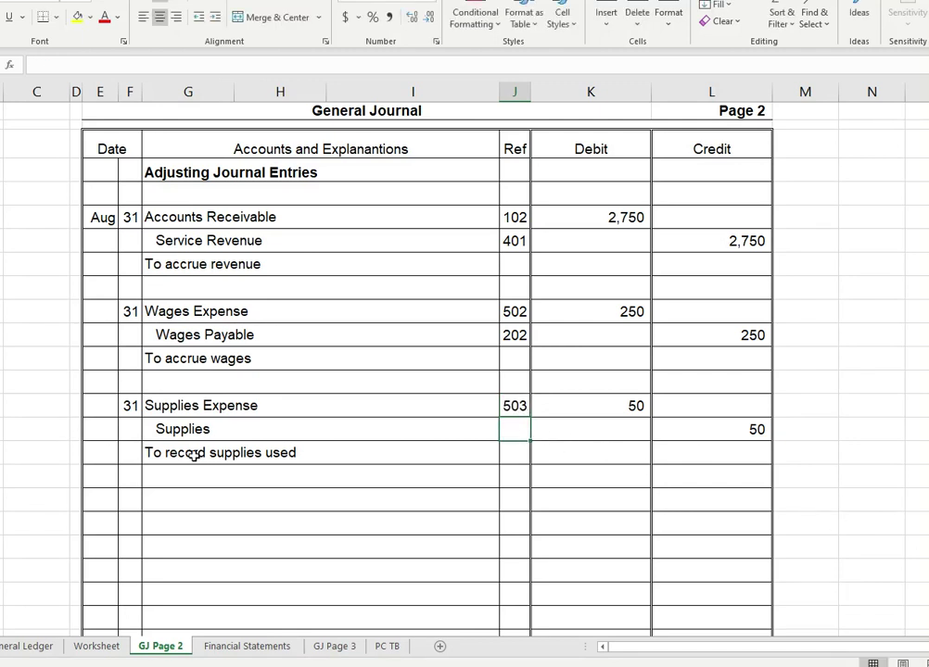
Start a second line in the General Ledger's Supplies account, dated 31 with reference J2.
left_click(25, 646)
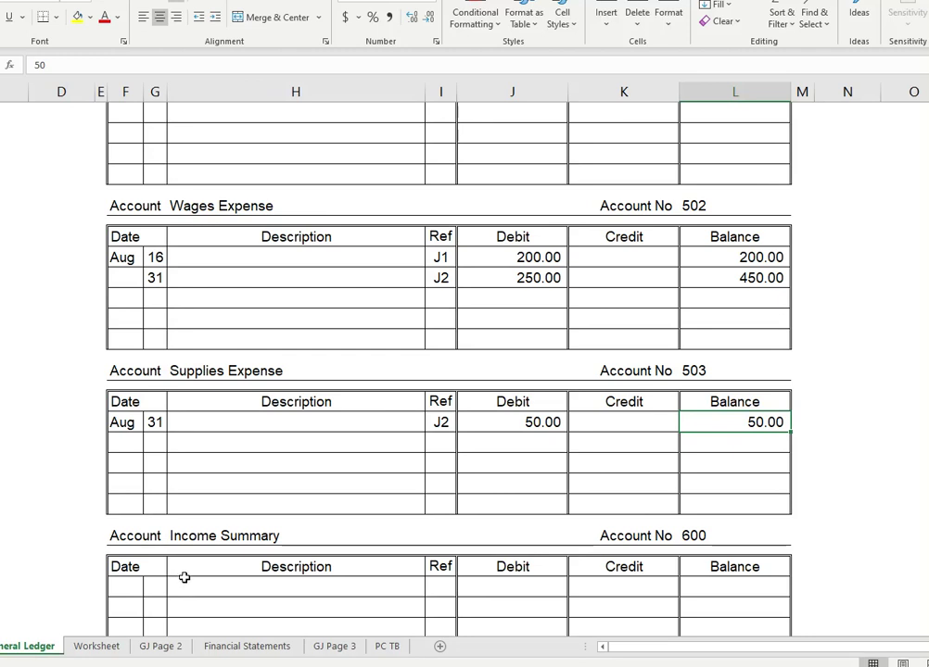
scroll(184, 574, "up", 4)
scroll(185, 574, "up", 8)
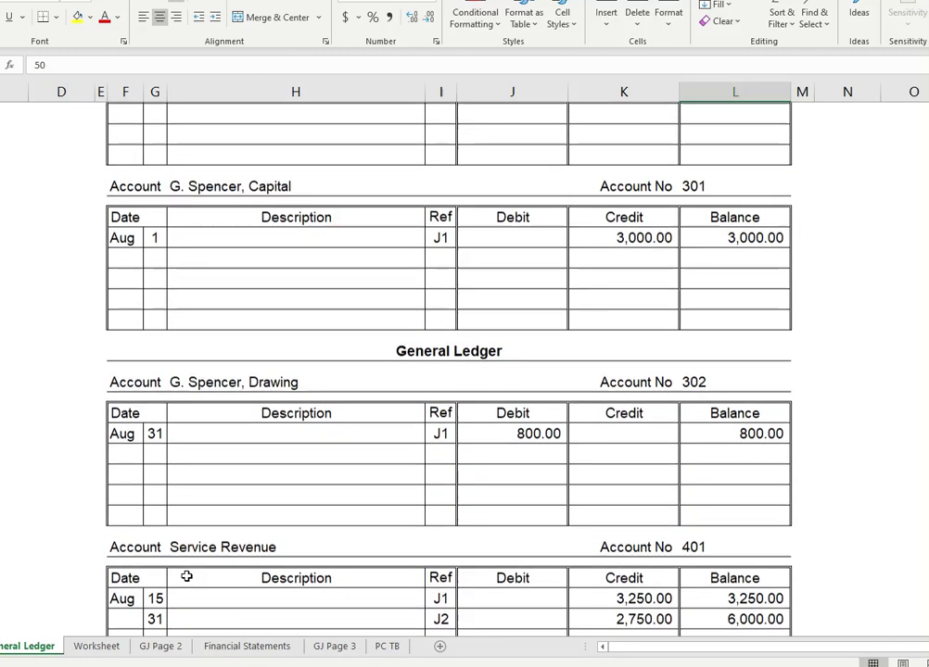
scroll(186, 576, "up", 5)
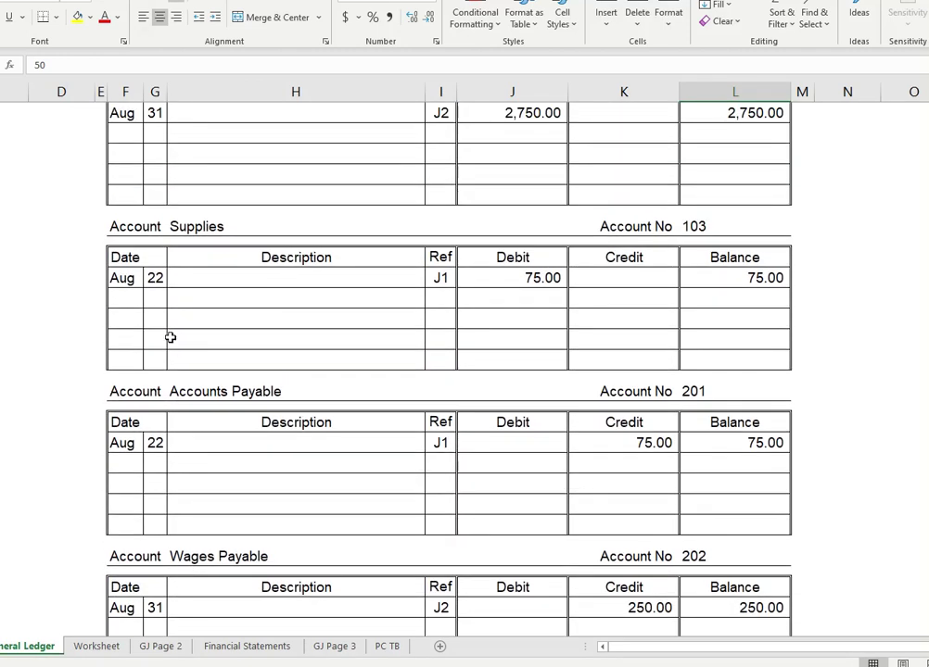
left_click(153, 295)
type("31")
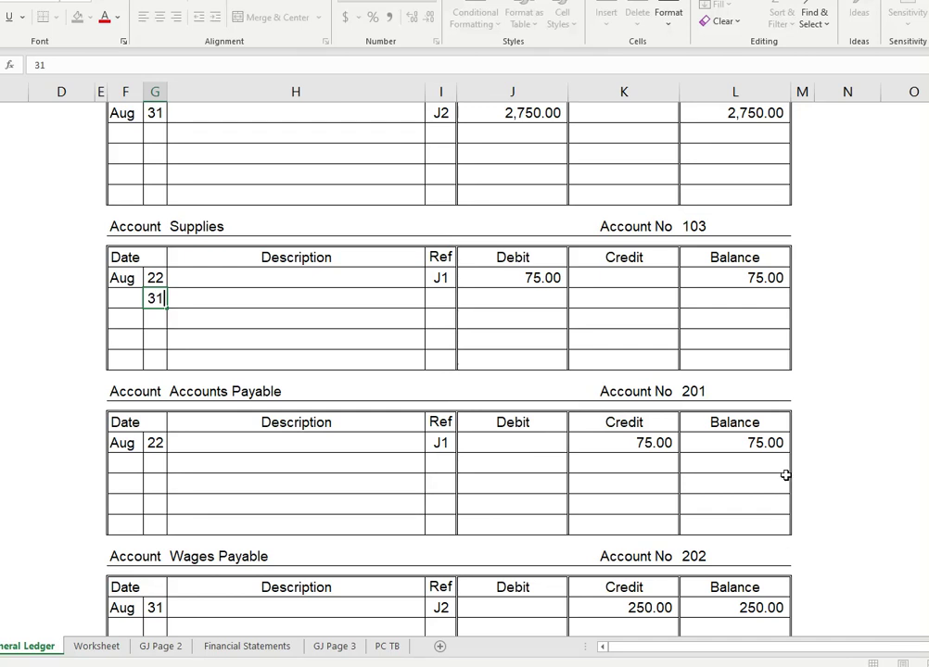
left_click(437, 300)
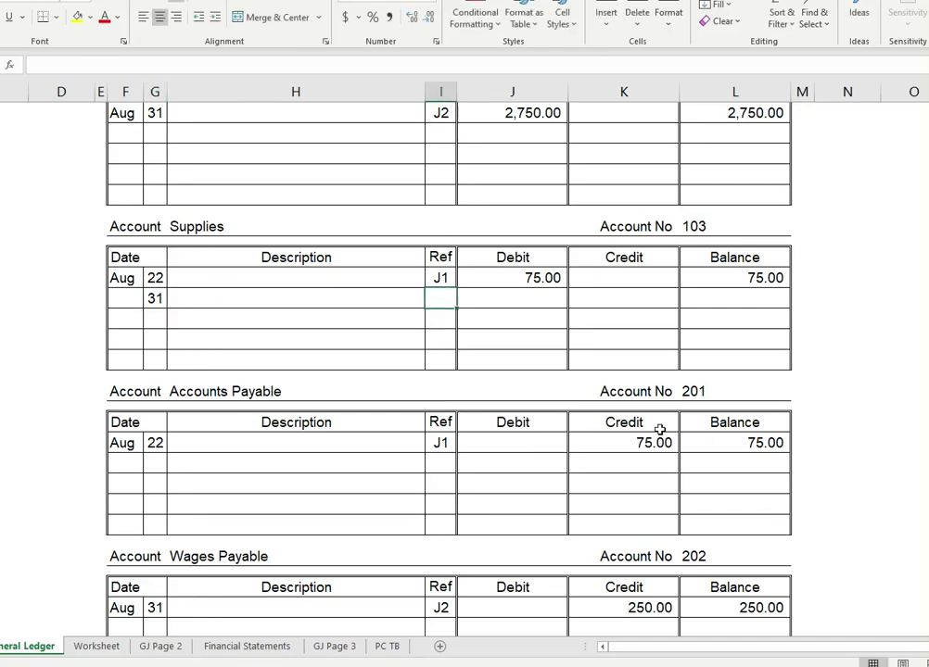
type("J2")
key("Tab")
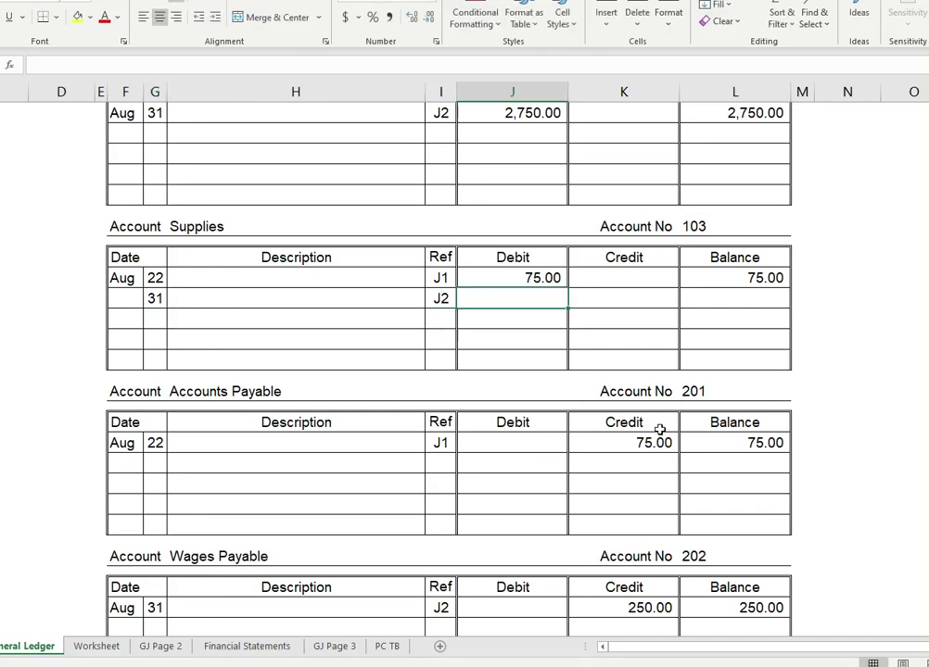
Post the 50 credit to the Supplies ledger account and enter its balance of 25.
key("Tab")
type("50")
key("Tab")
type("25")
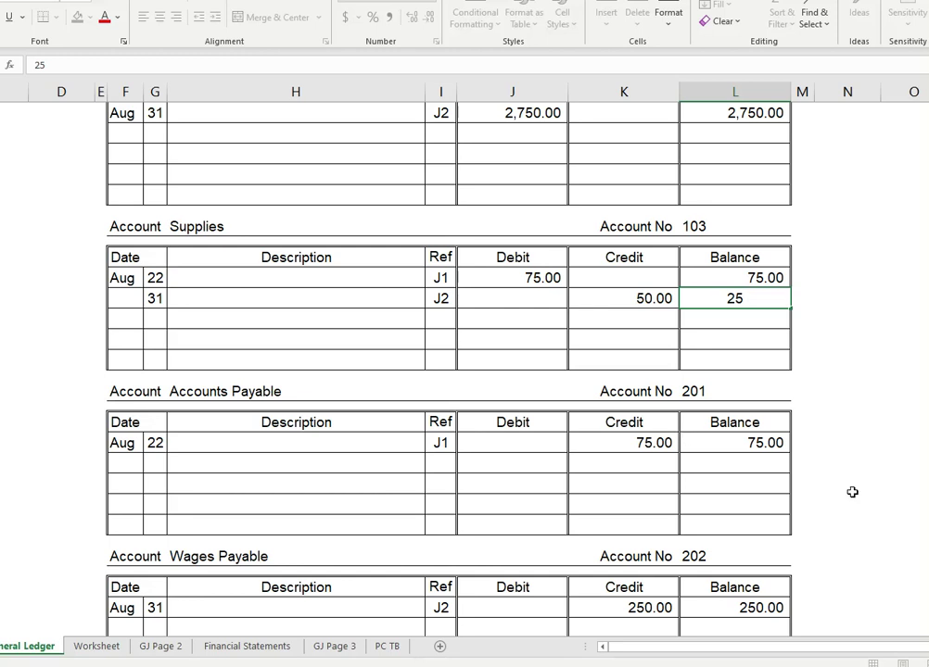
key("Return")
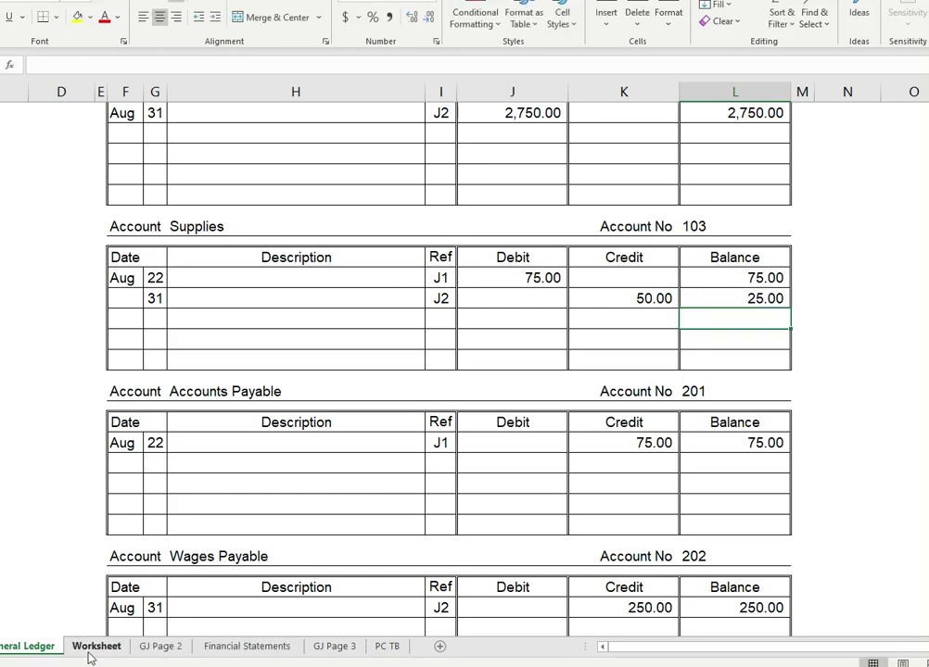
Enter posting reference 103 for the Supplies line on GJ Page 2, and switch to the practice set instructions document.
left_click(162, 647)
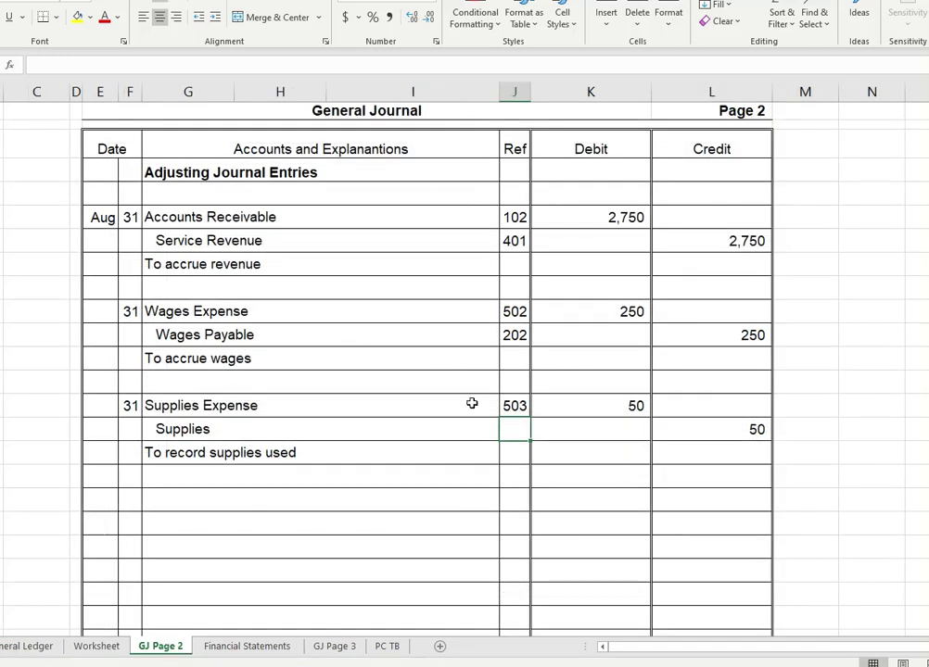
type("103")
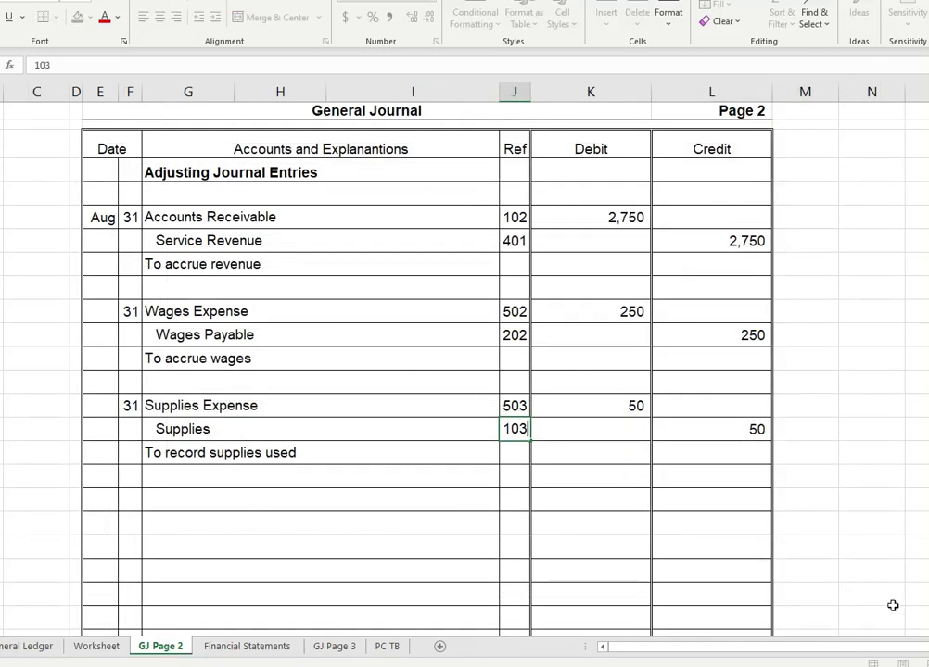
key("Return")
key("ctrl+Home")
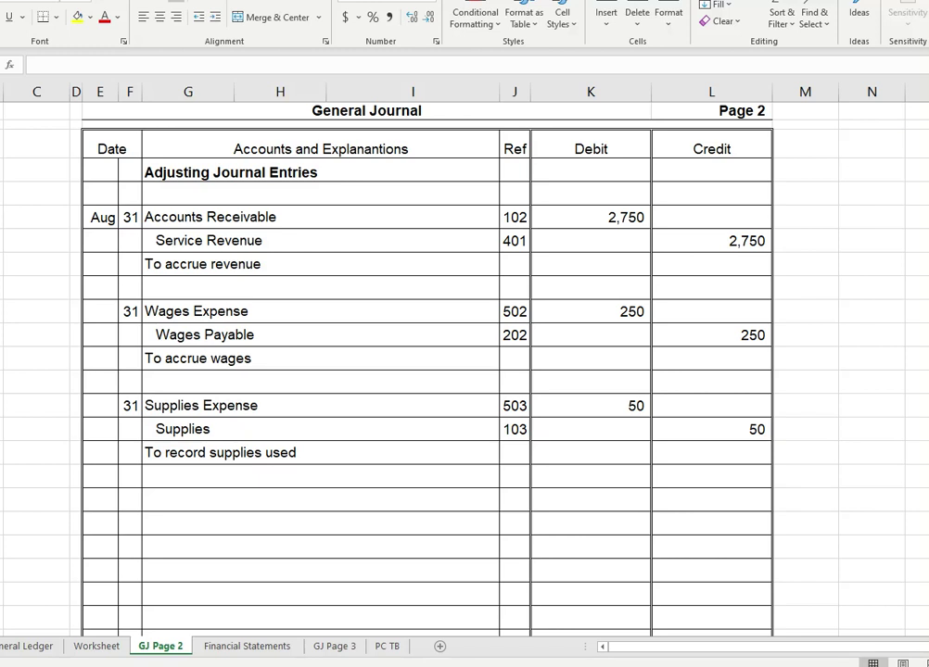
key("alt+Tab")
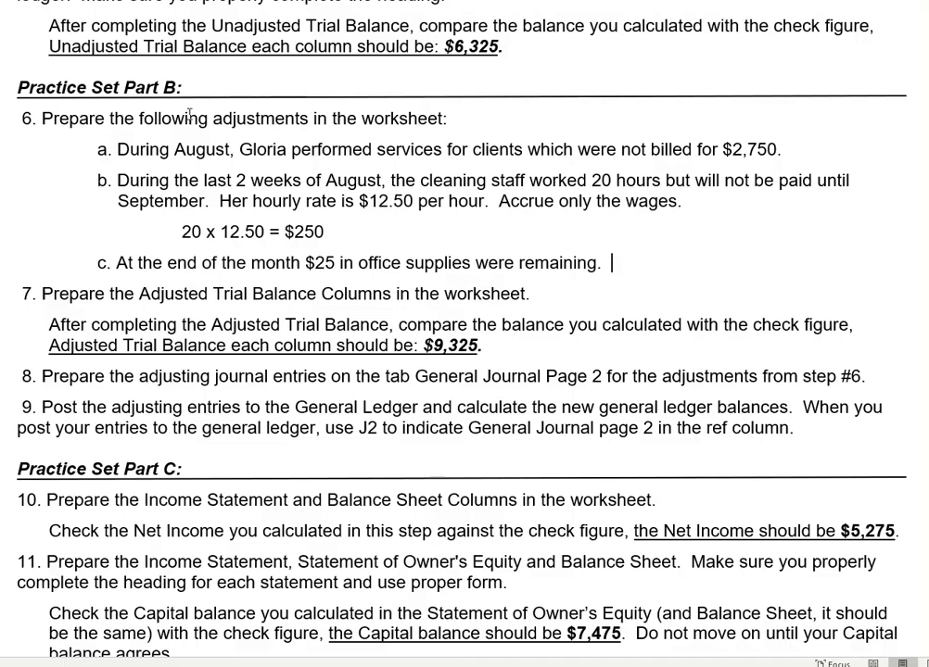